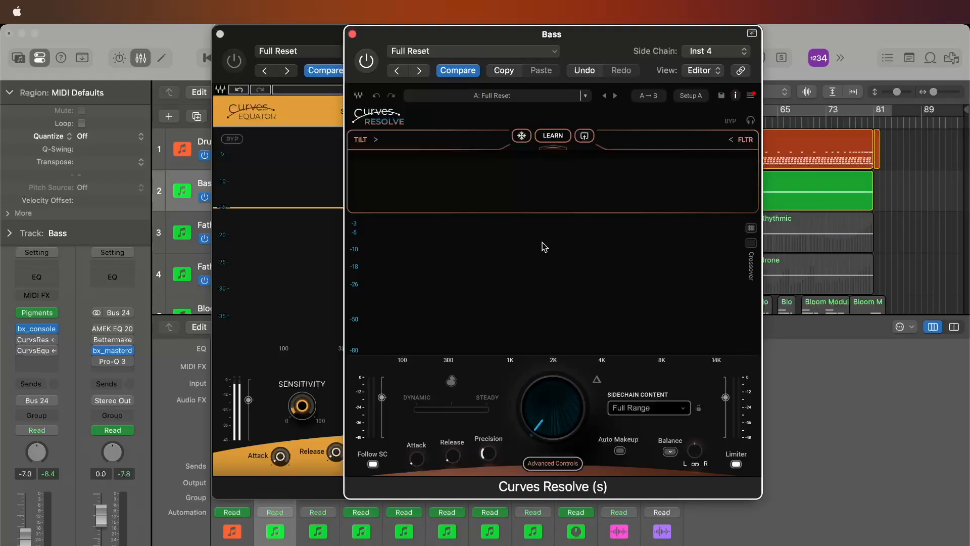
Close the Curves Resolve and Curves Equator windows and place the playhead at bar 31, where the first Bass region starts
mouse_move(456, 38)
left_mouse_down()
mouse_move(465, 37)
mouse_move(454, 32)
left_mouse_up()
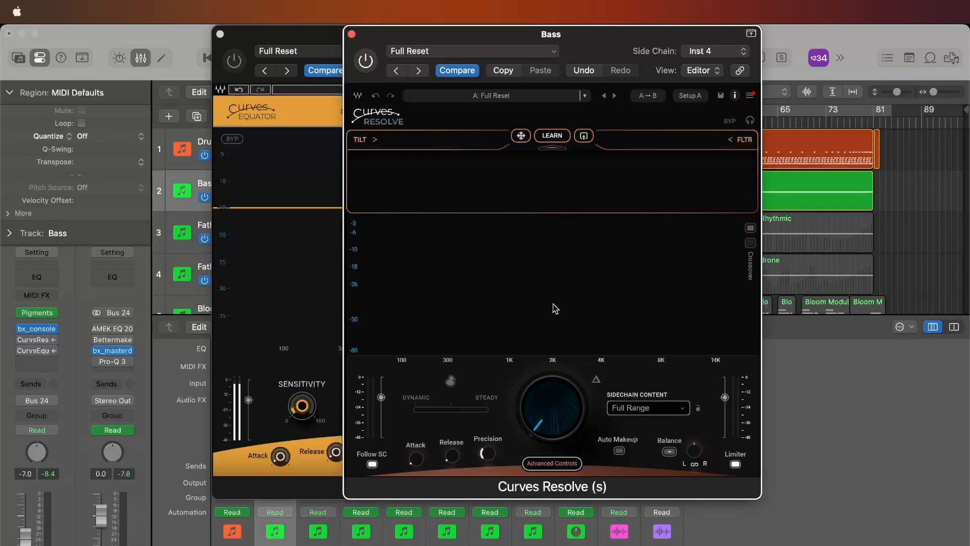
left_click(797, 44)
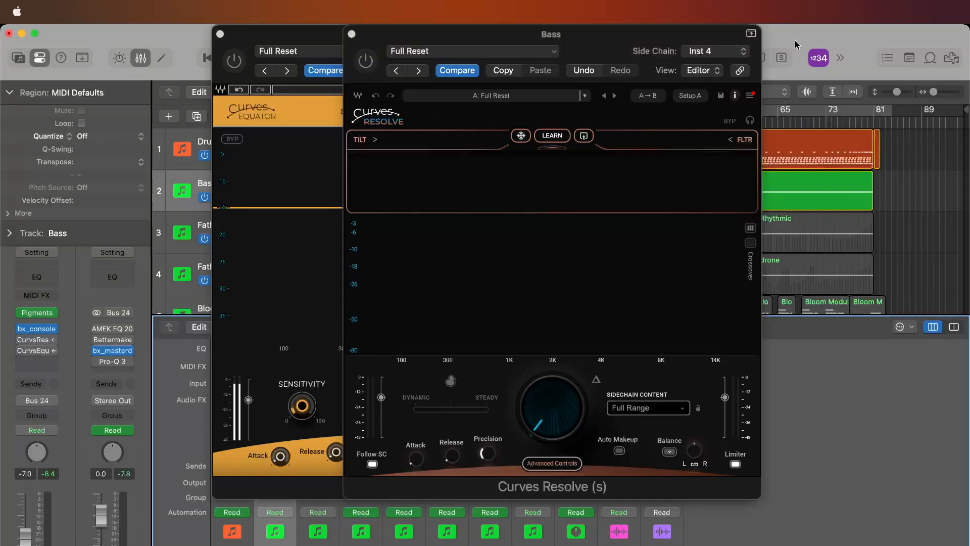
left_click(352, 34)
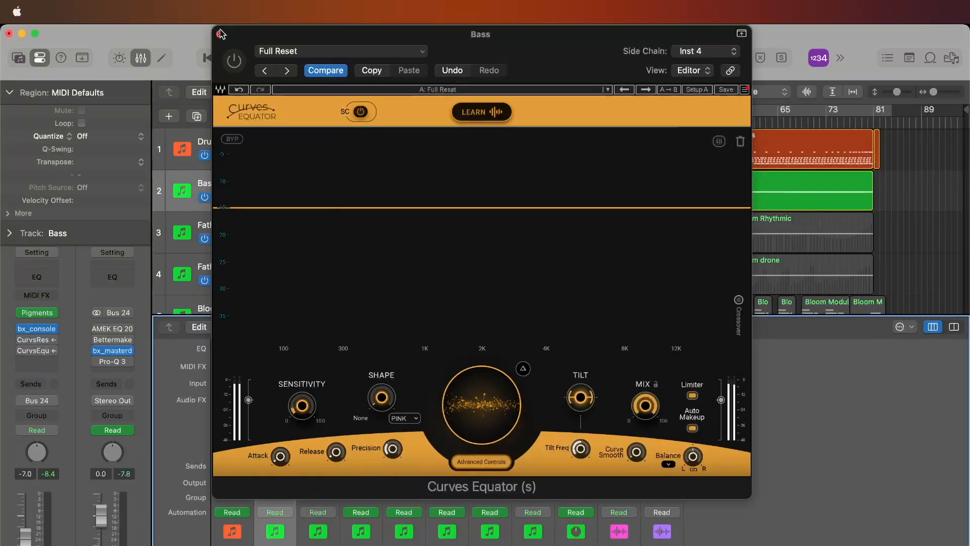
left_click(220, 34)
left_click(574, 123)
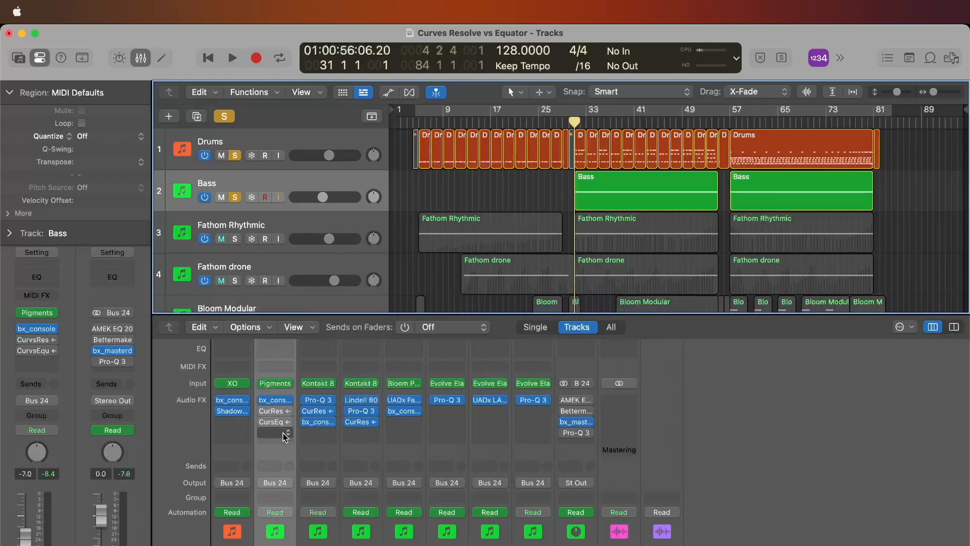
Open Curves Equator on the Bass channel and set its side chain source to Drums (Inst 4)
left_click(277, 425)
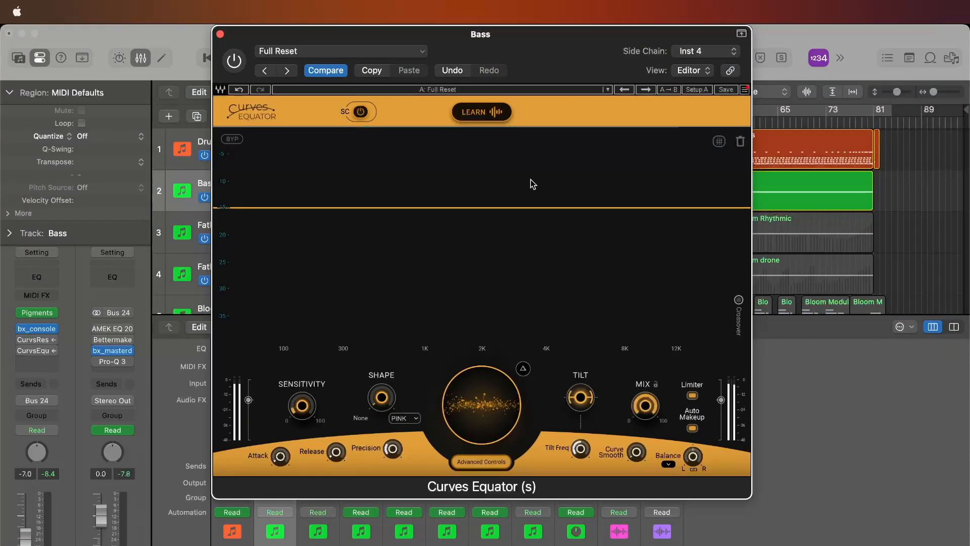
mouse_move(573, 54)
left_mouse_down()
mouse_move(554, 145)
mouse_move(517, 119)
mouse_move(576, 41)
left_mouse_up()
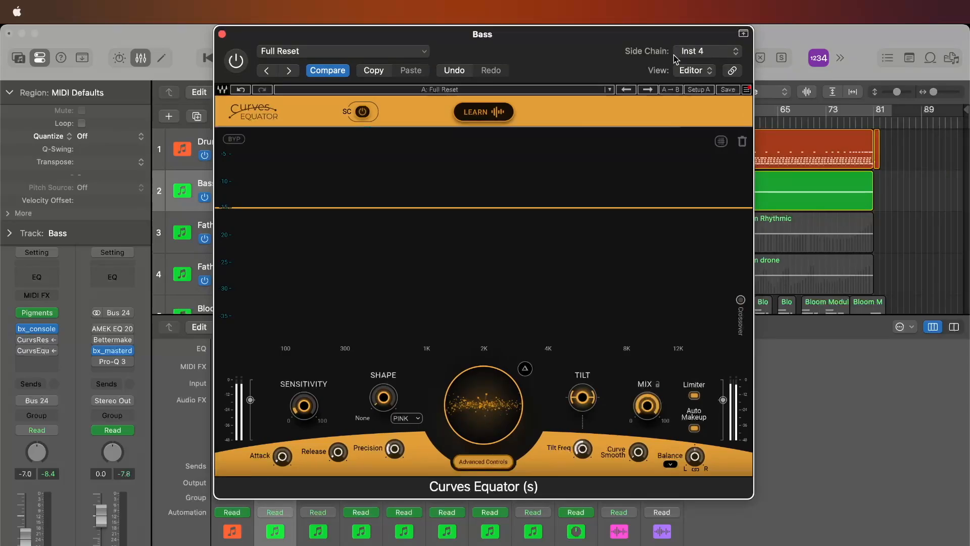
left_click(700, 53)
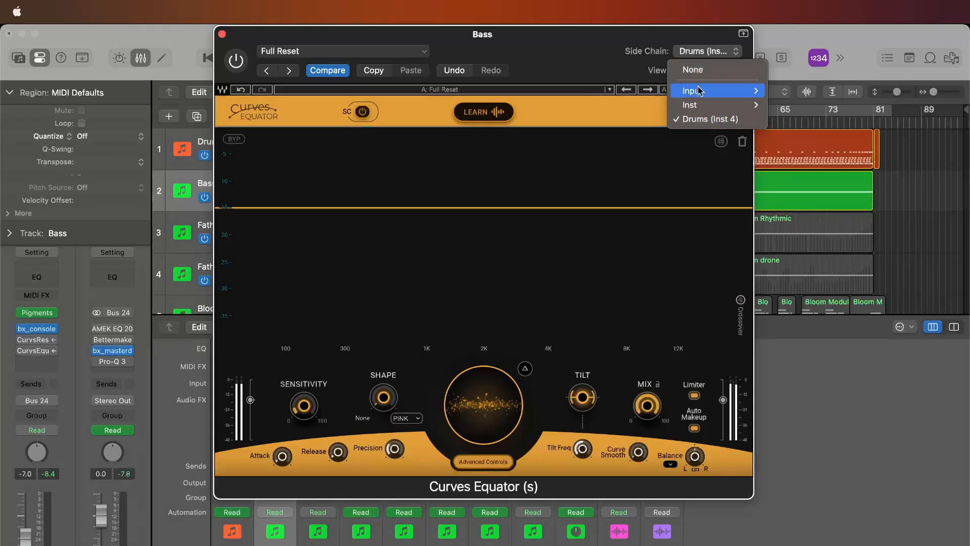
mouse_move(704, 108)
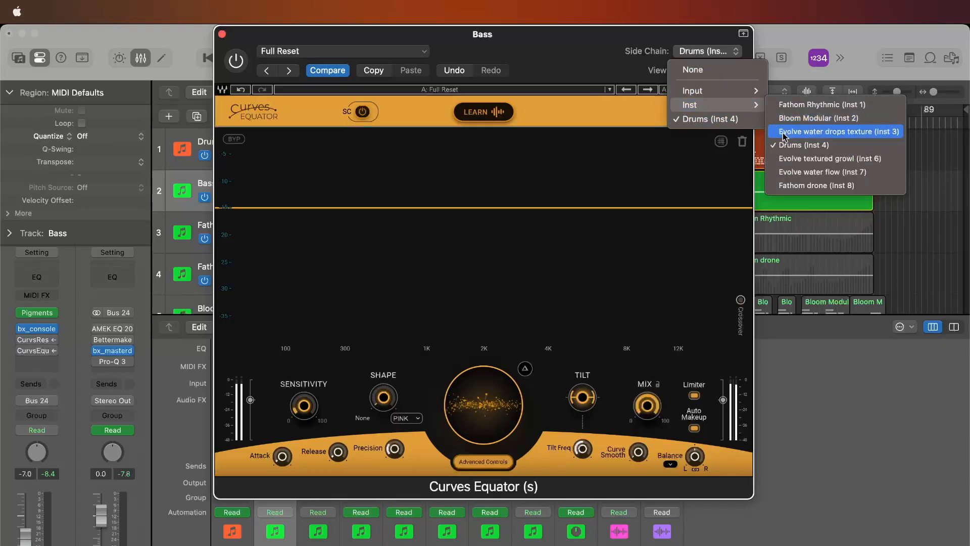
left_click(717, 120)
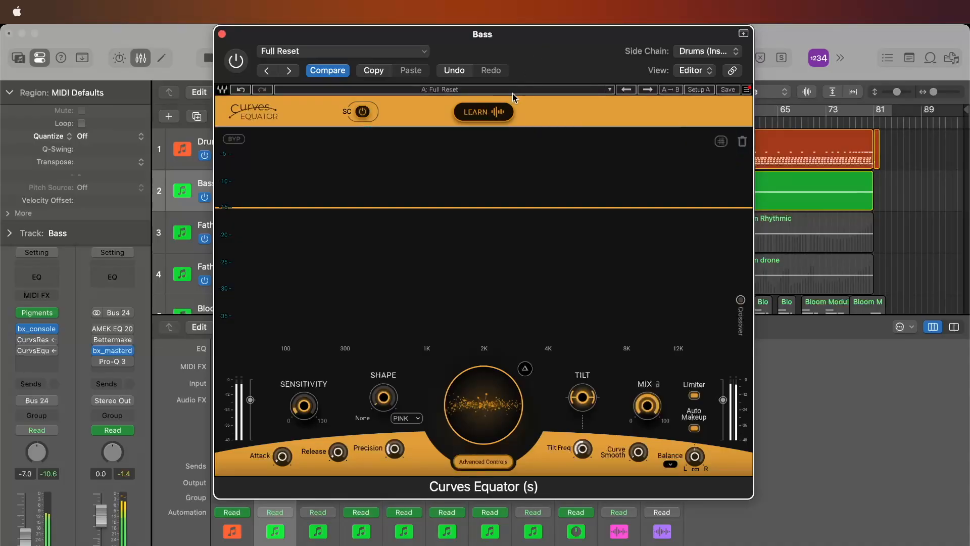
Cancel the learning of the bass's own signal and turn on Equator's internal side-chain mode
left_click(482, 112)
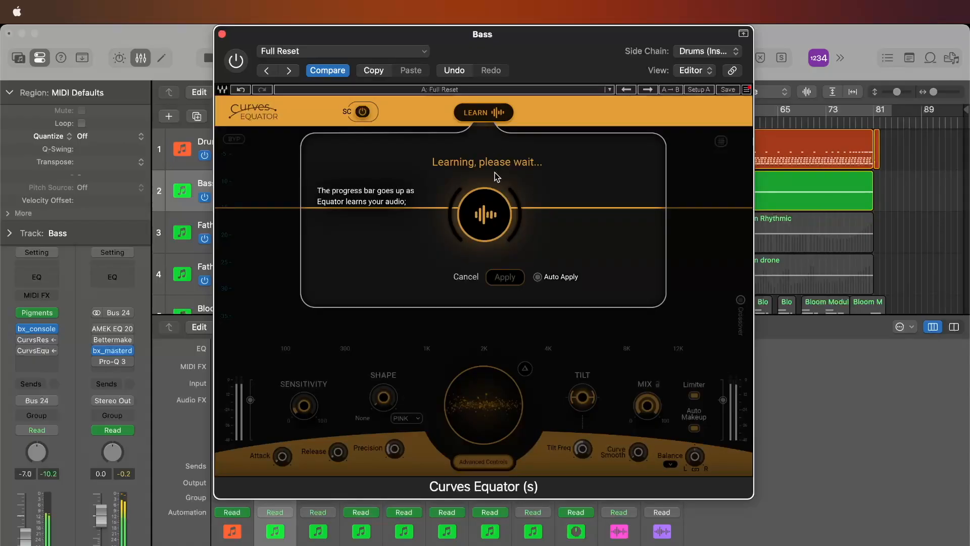
left_click(466, 276)
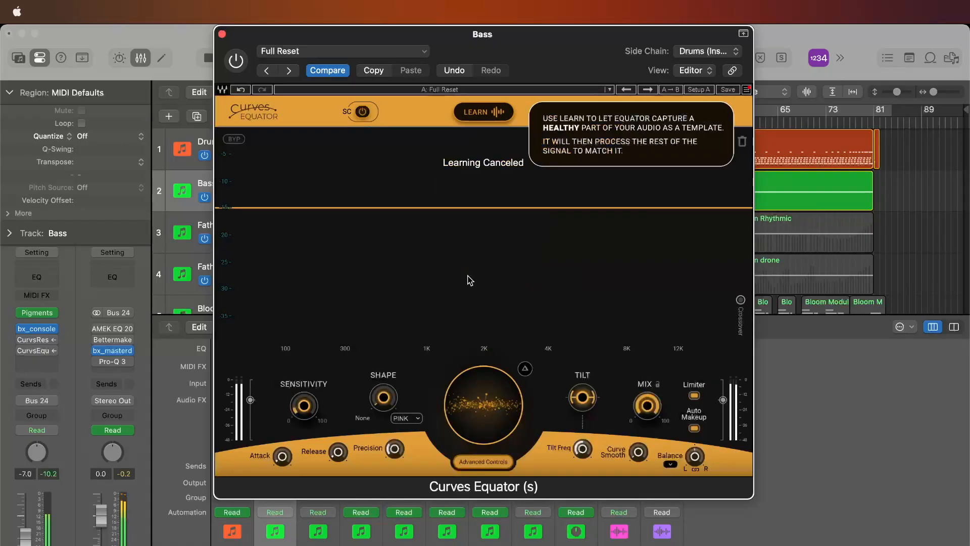
left_click(362, 112)
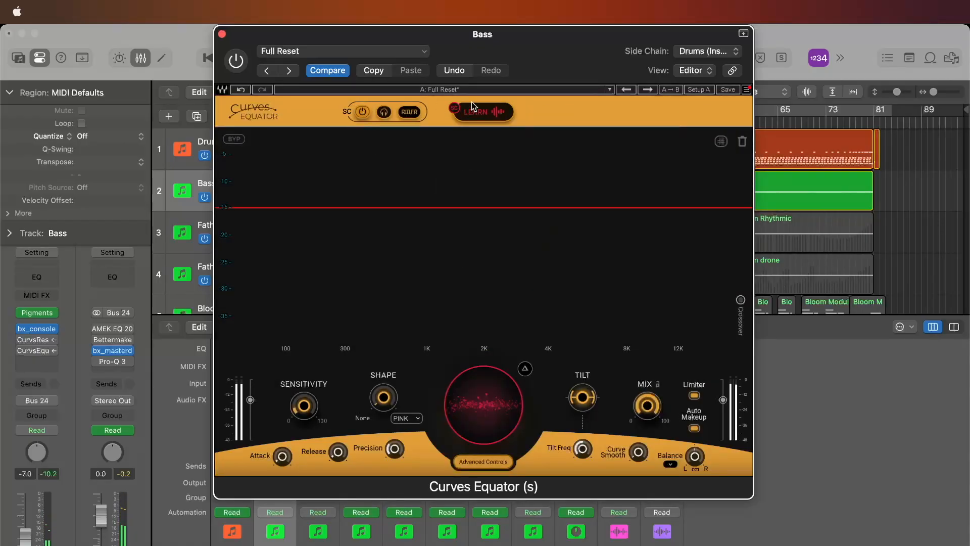
Activate the bypassed Equator plug-in, let it learn the drums' side-chain signal, and apply the learned curve
left_click(498, 116)
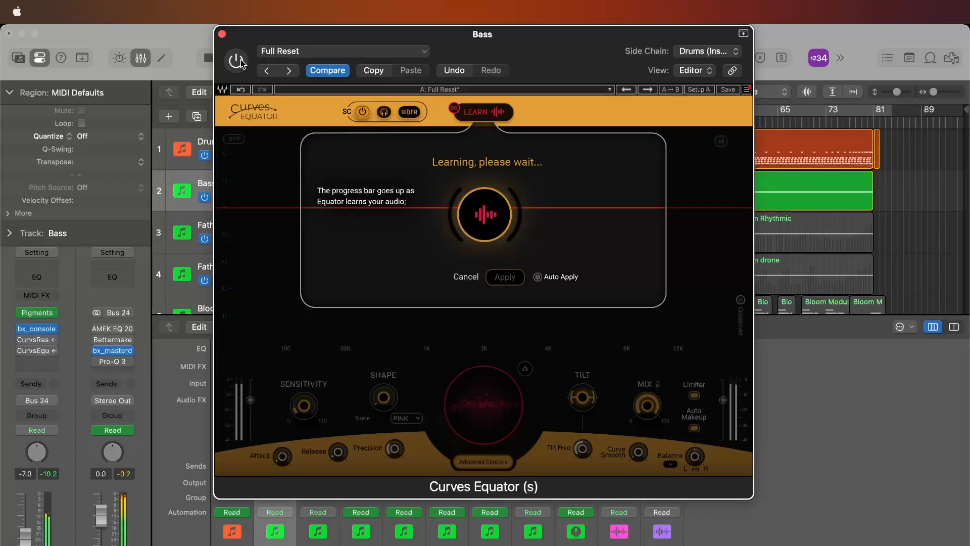
left_click(501, 109)
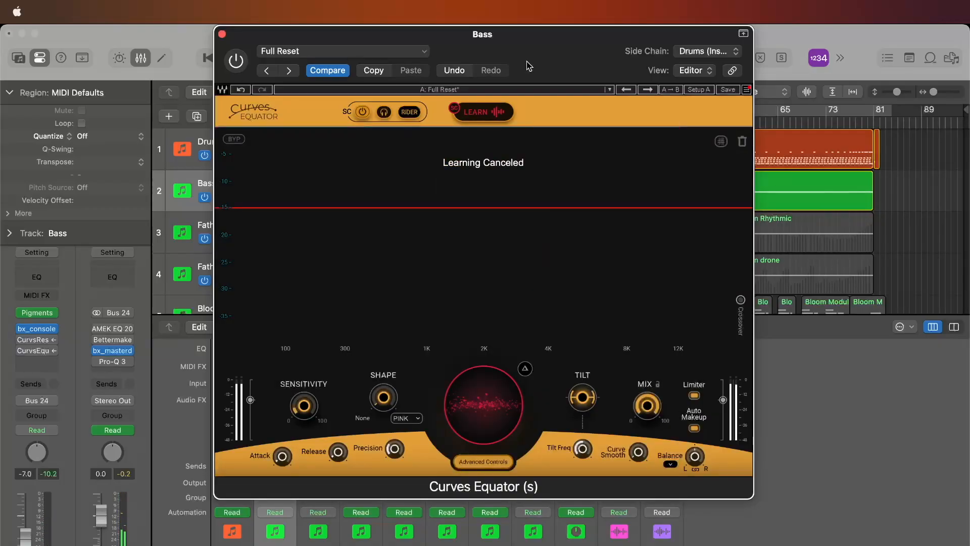
left_click(236, 61)
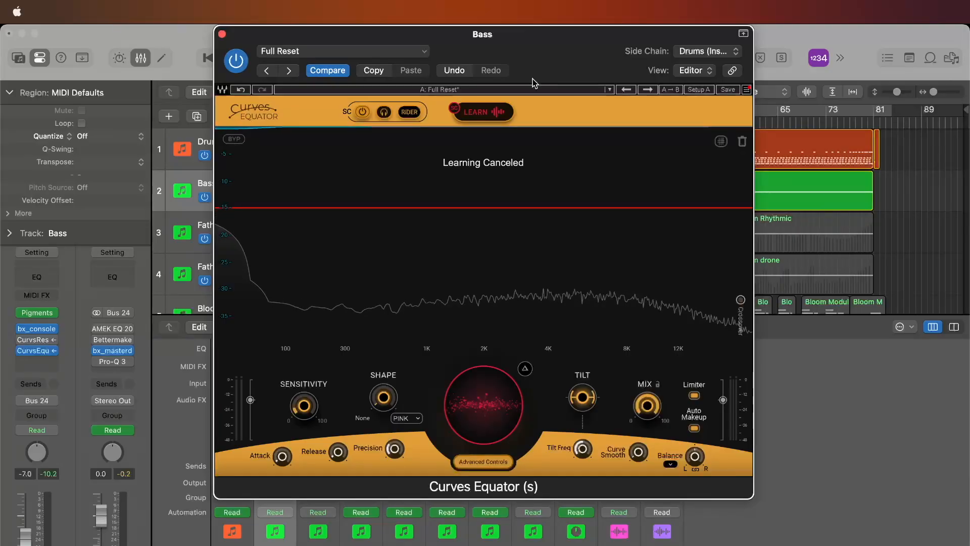
left_click(481, 109)
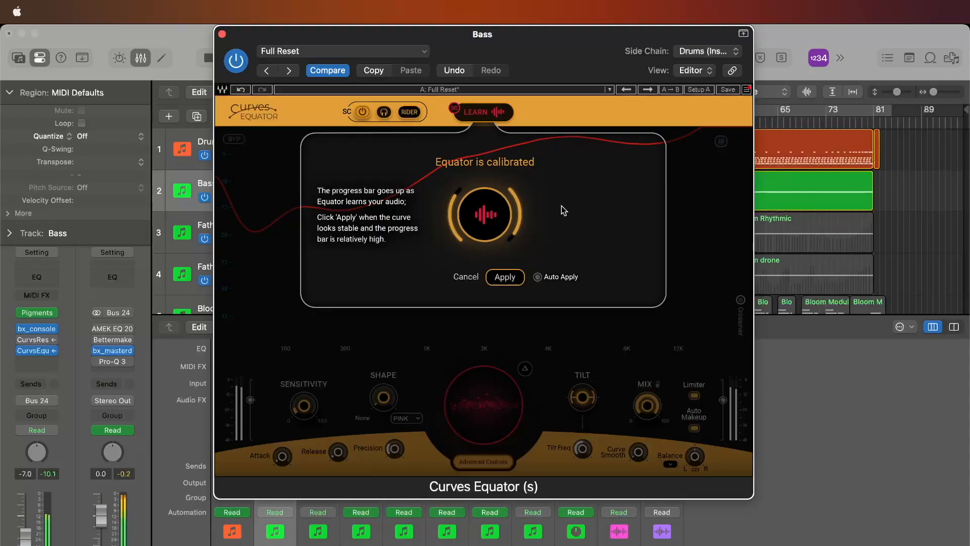
left_click(507, 277)
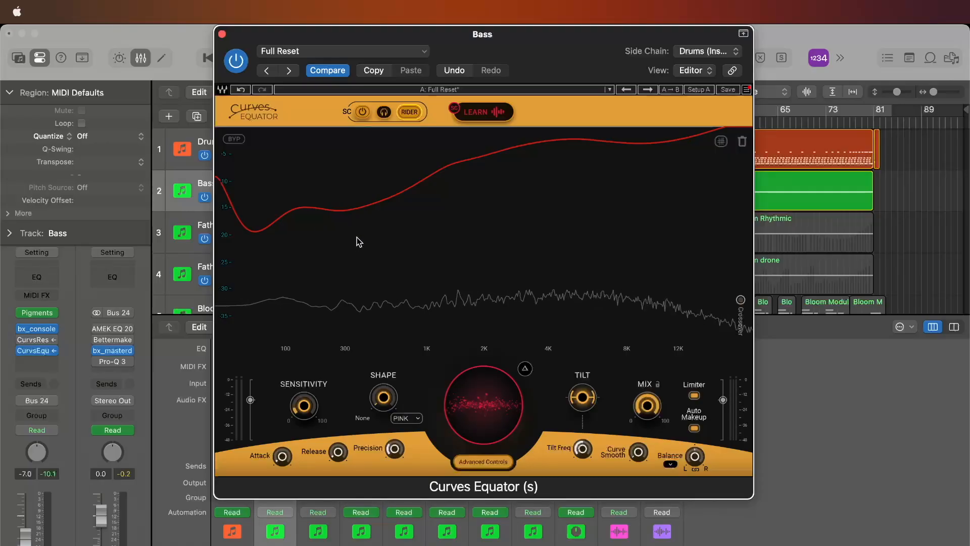
Lower Equator's main threshold by about 20 dB during playback so the learned curve cuts into the bass
left_click_drag(526, 33, 544, 35)
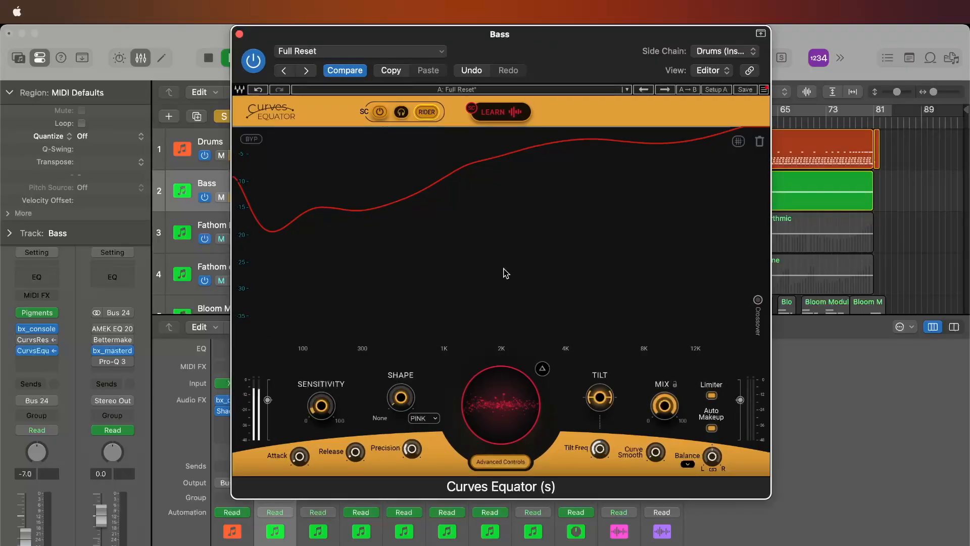
key("space")
left_click_drag(501, 404, 488, 545)
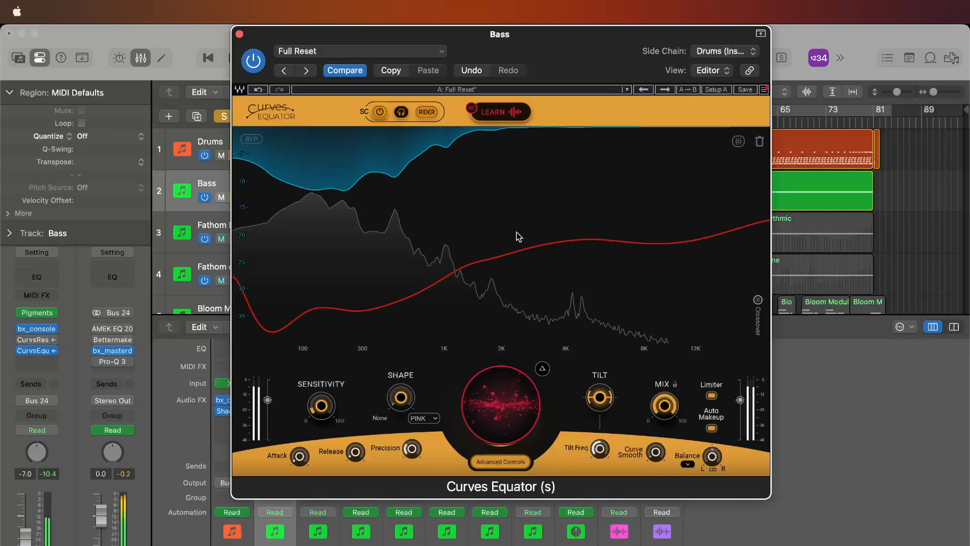
key("space")
key("space")
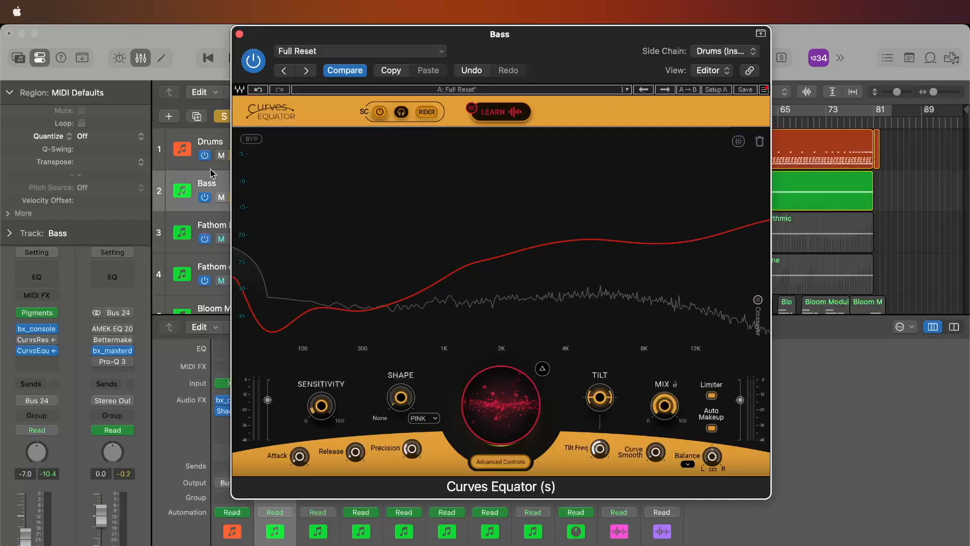
Select the Bass track and take the Drums track out of solo so only the bass is heard
left_click(217, 186)
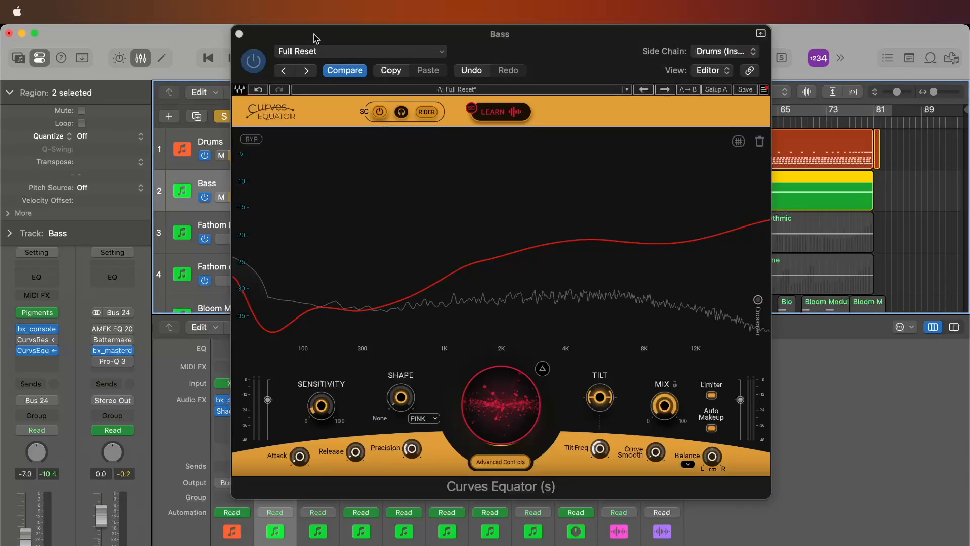
left_click_drag(314, 37, 376, 38)
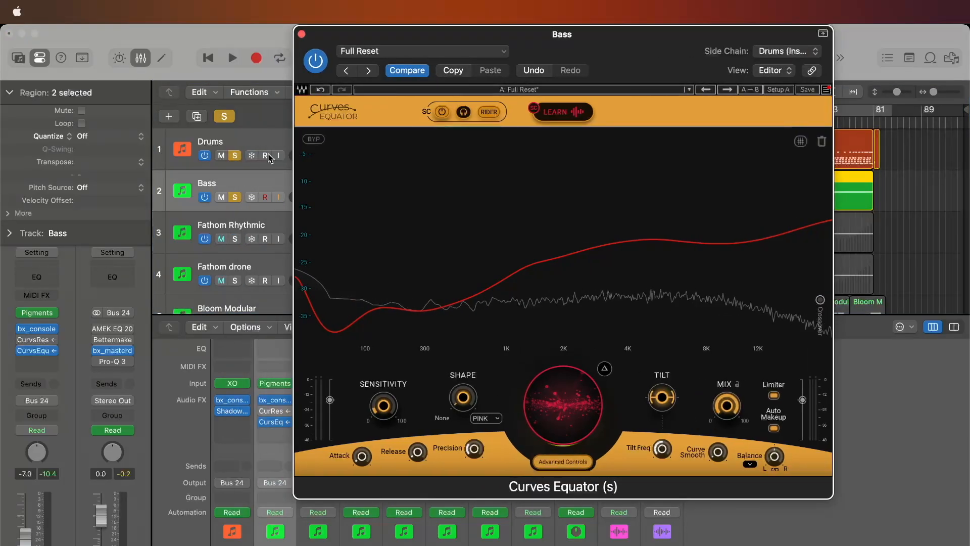
left_click(233, 155)
left_click_drag(376, 35, 256, 35)
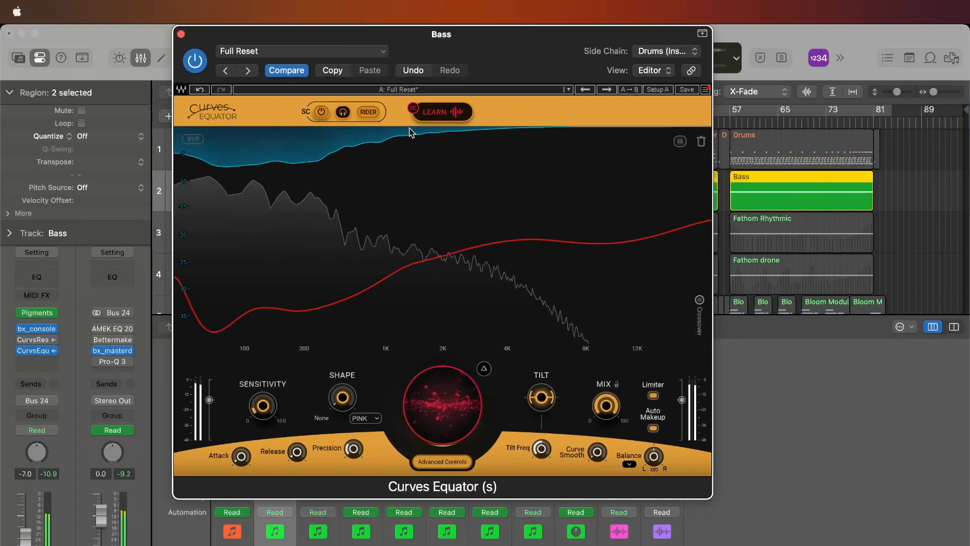
Raise Equator's threshold slightly while playing the soloed bass to ease the amount of reduction
left_click_drag(419, 390, 452, 285)
left_click_drag(444, 330, 442, 382)
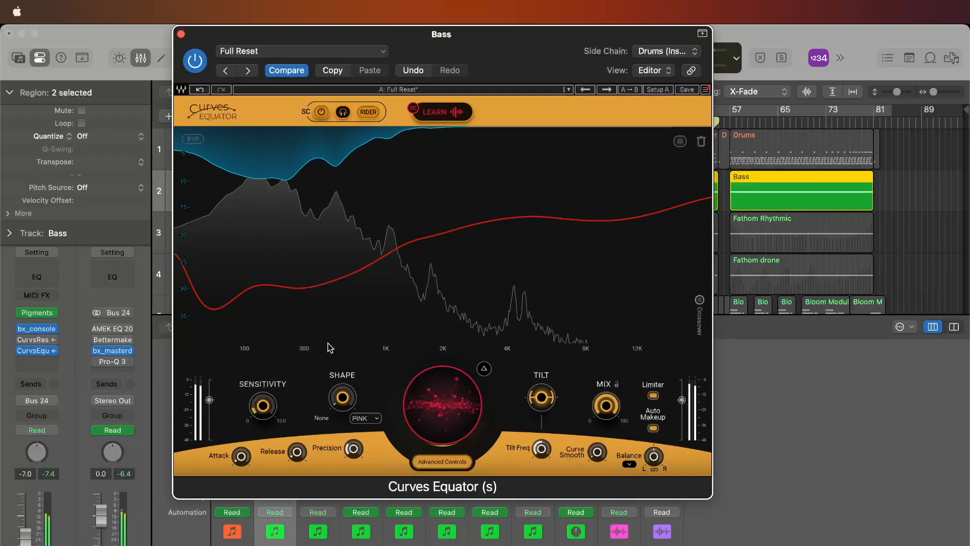
left_click_drag(264, 405, 264, 409)
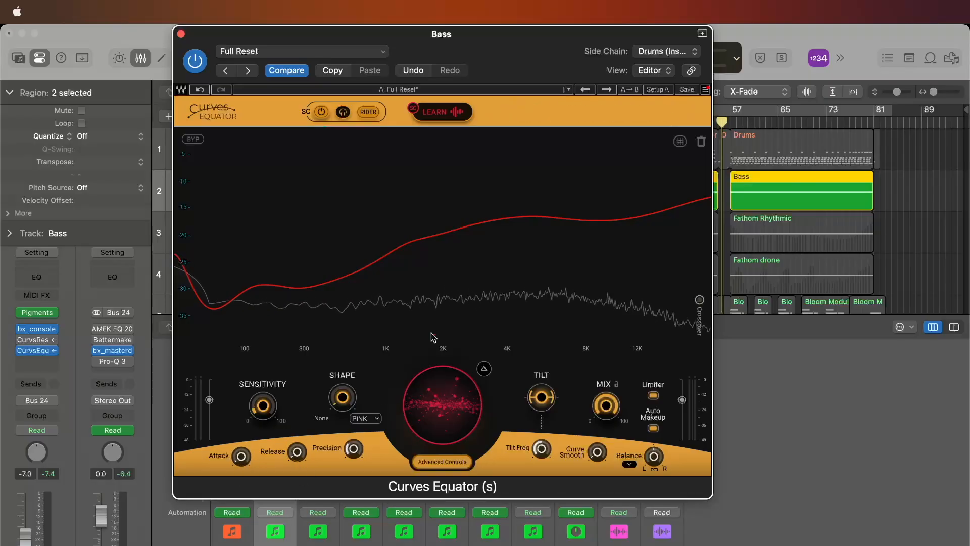
left_click_drag(523, 44, 544, 41)
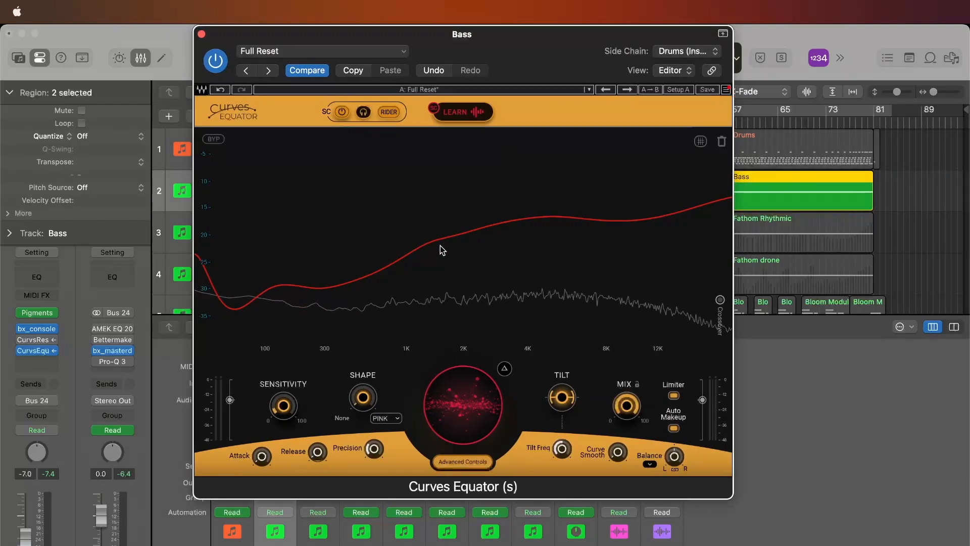
Audition the bass and raise Equator's threshold further, fine-tuning the height of the learned curve
mouse_move(284, 408)
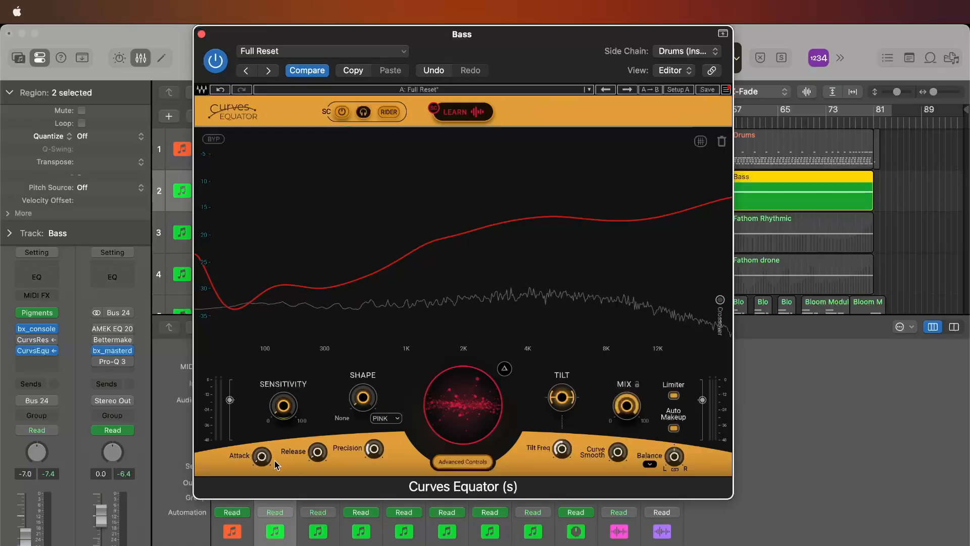
left_click_drag(567, 35, 565, 35)
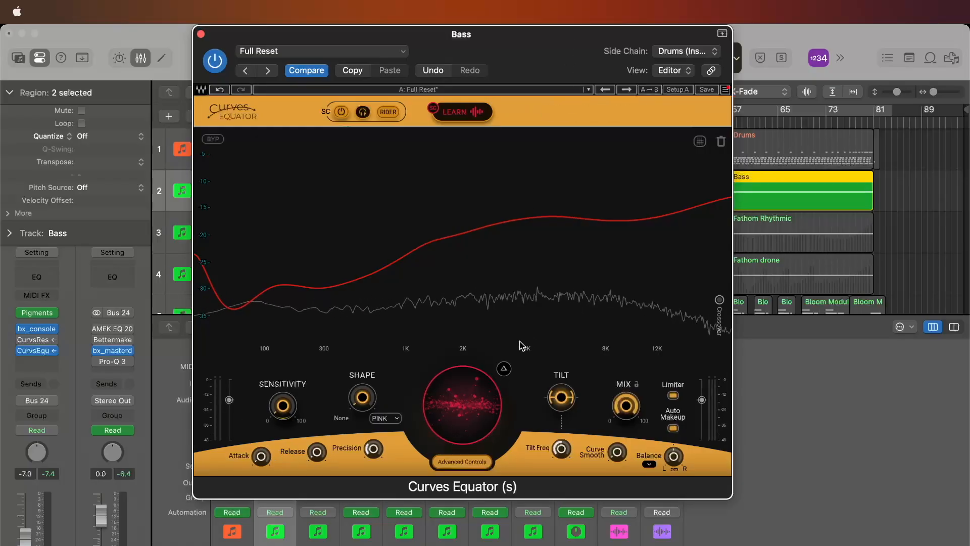
left_click_drag(468, 402, 490, 258)
key("space")
mouse_move(468, 407)
left_mouse_down()
mouse_move(464, 545)
mouse_move(472, 433)
mouse_move(477, 545)
mouse_move(468, 401)
left_mouse_up()
key("space")
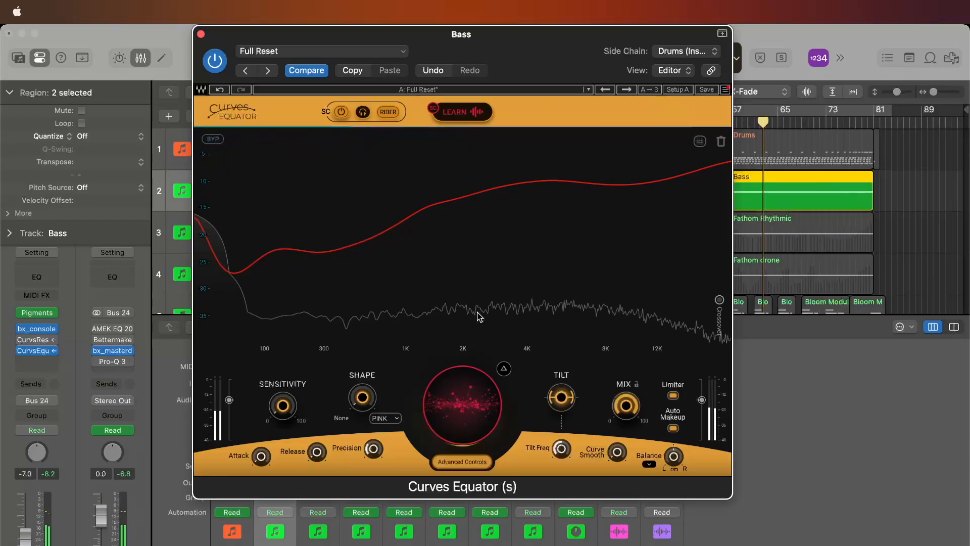
mouse_move(465, 412)
left_mouse_down()
mouse_move(478, 291)
mouse_move(465, 393)
left_mouse_up()
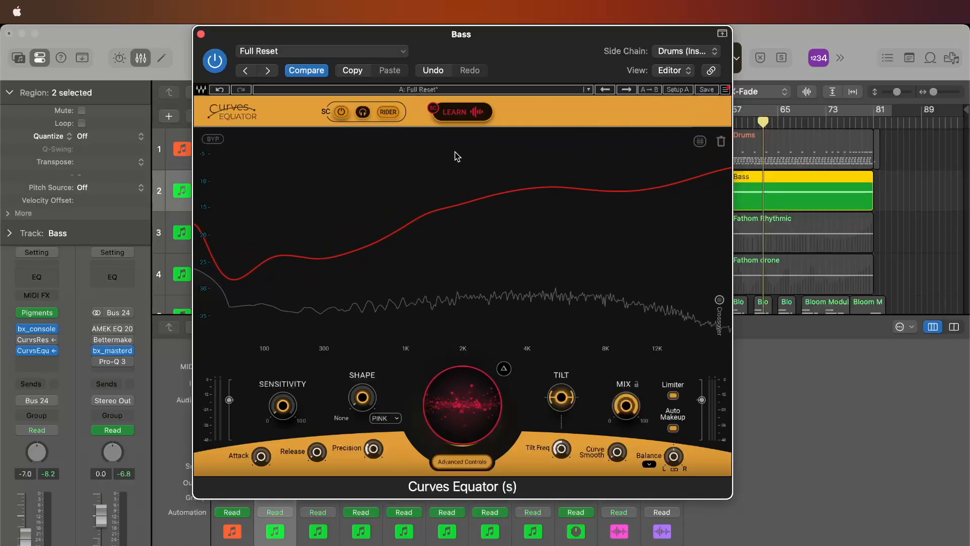
Close Curves Equator, bypass it on the Bass channel, and open Curves Resolve as the active plug-in instead
left_click_drag(497, 40, 507, 41)
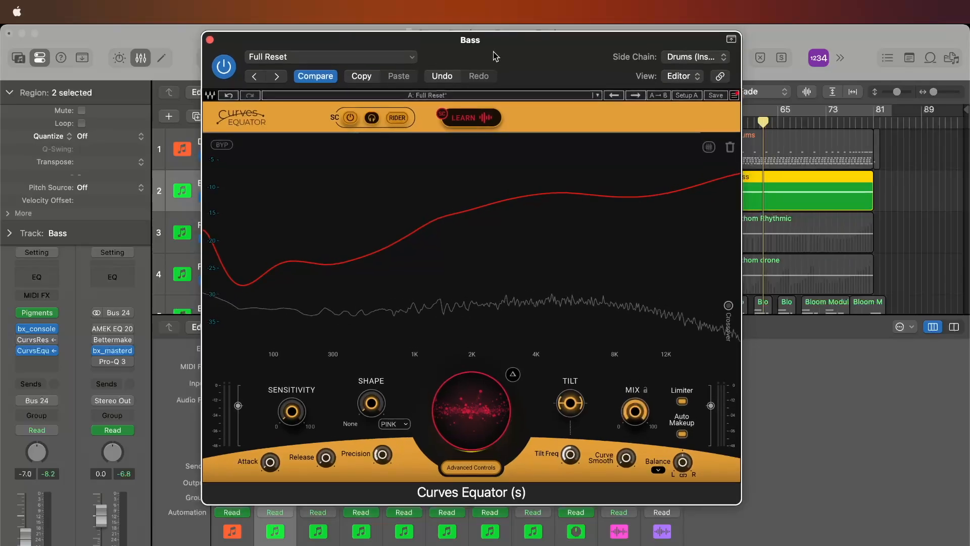
left_click_drag(497, 50, 494, 70)
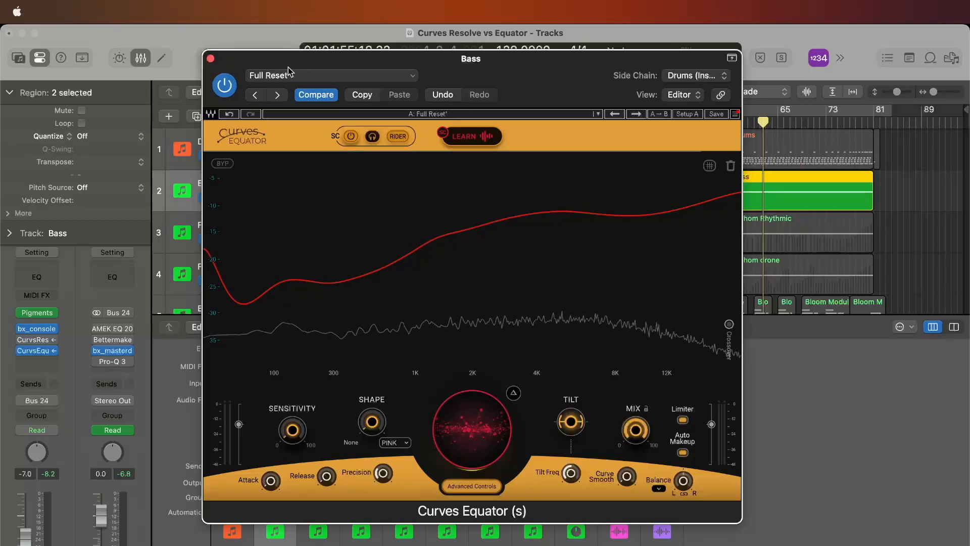
left_click_drag(265, 62, 277, 38)
left_click(222, 36)
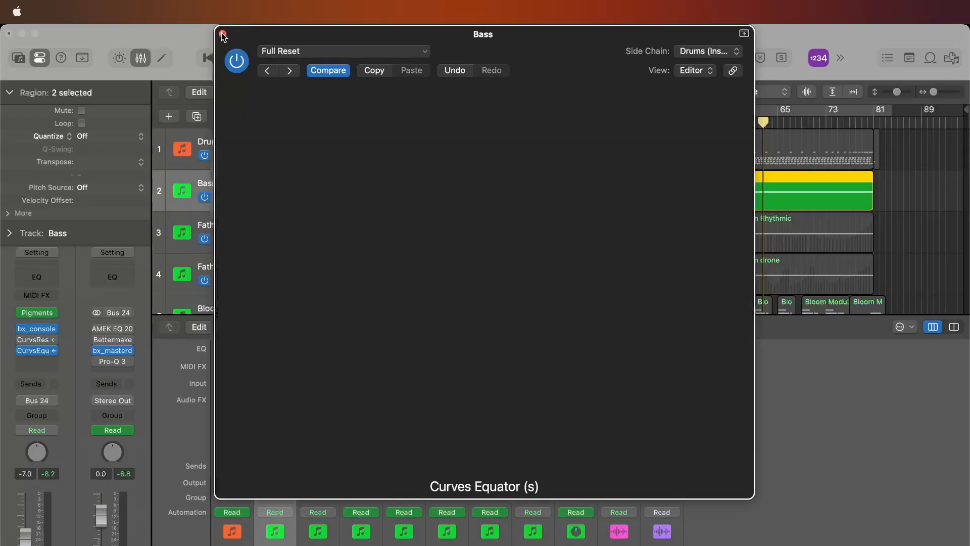
left_click(264, 423)
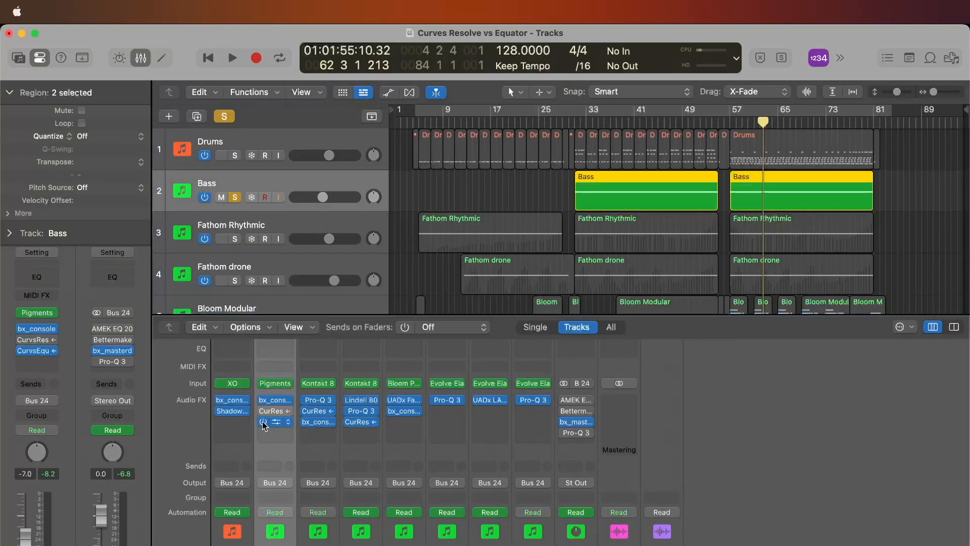
left_click(281, 414)
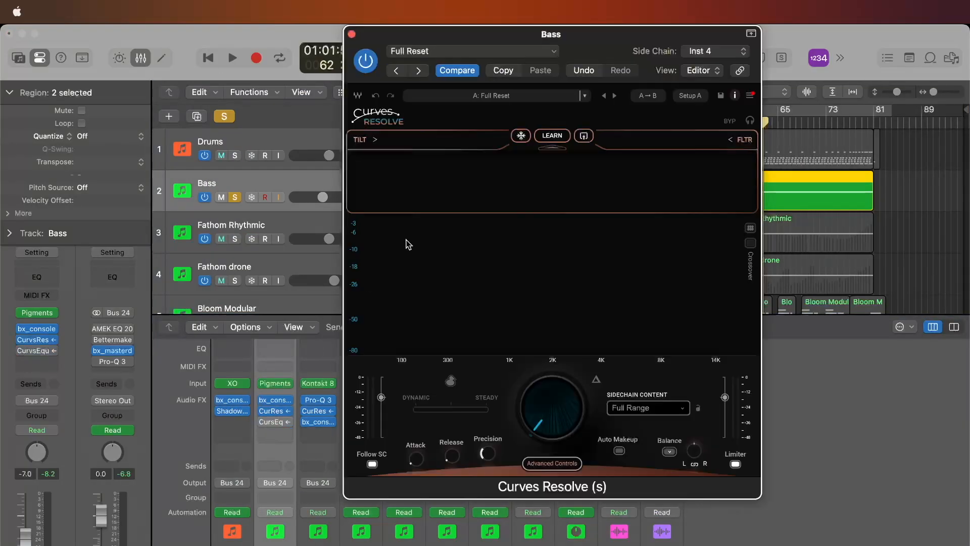
Play the soloed bass through Curves Resolve and raise the overall unmasking intensity to 27
left_click_drag(595, 45, 509, 45)
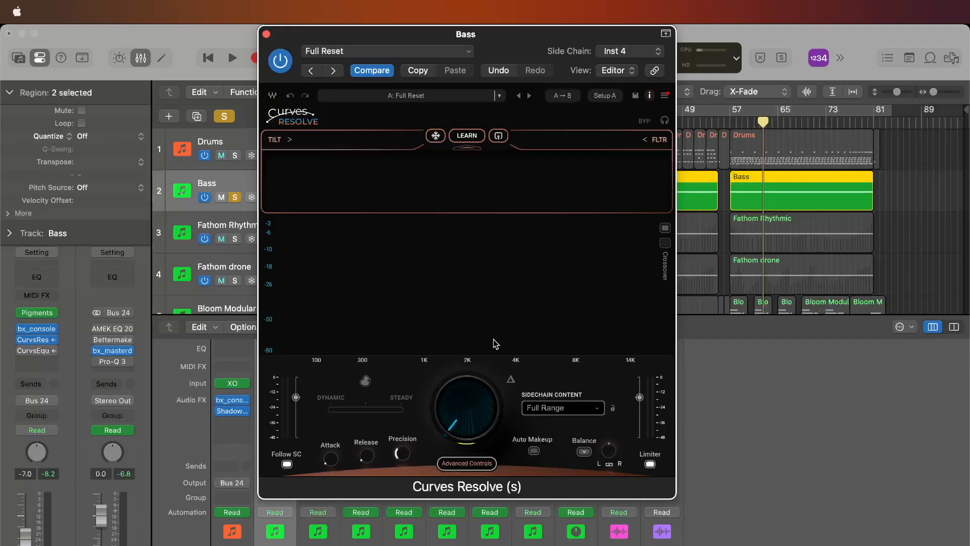
key("space")
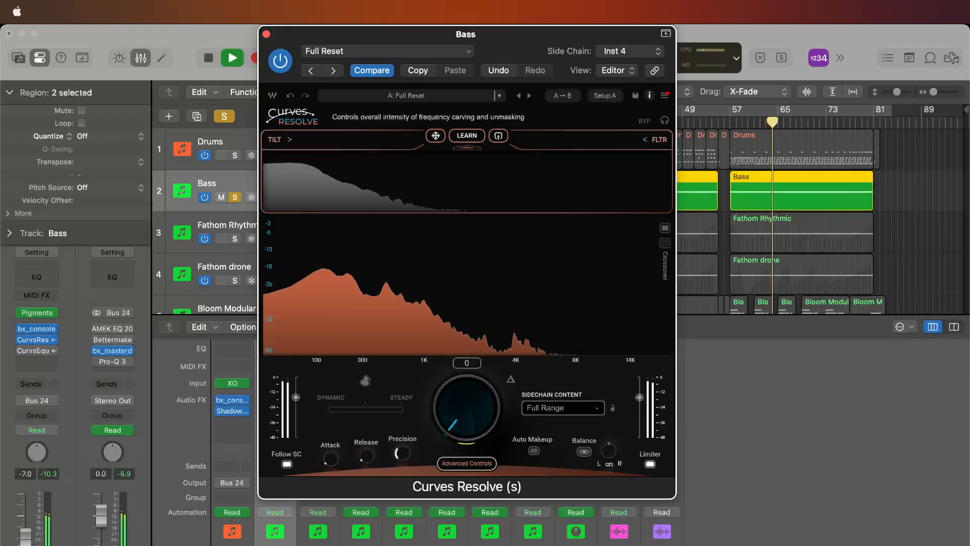
left_click_drag(467, 420, 468, 379)
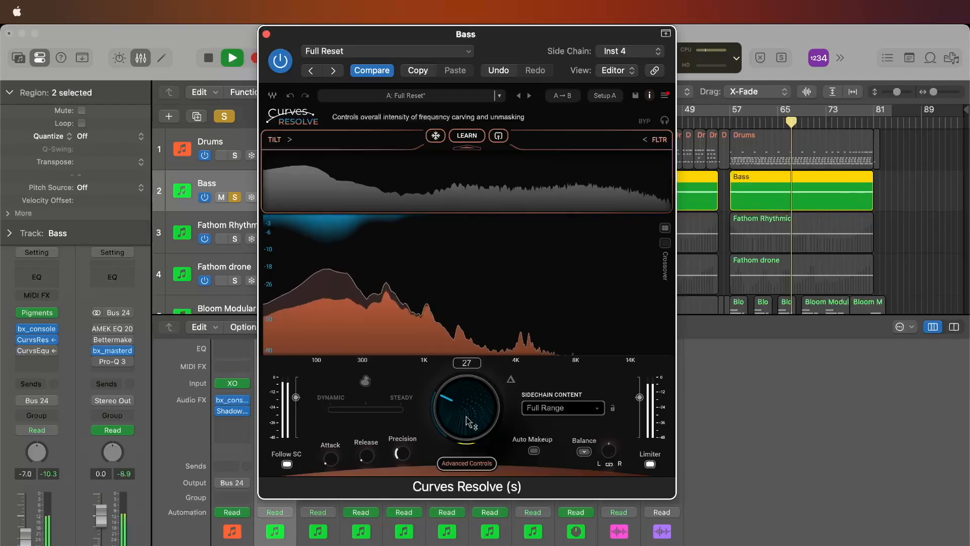
key("space")
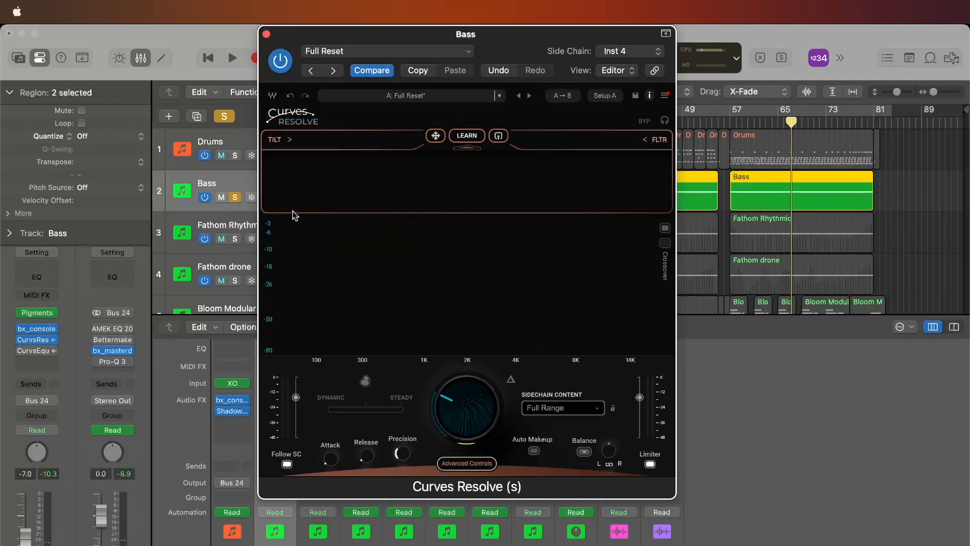
Audition the soloed bass through Resolve while trying a slight adjustment of the Release time
key("space")
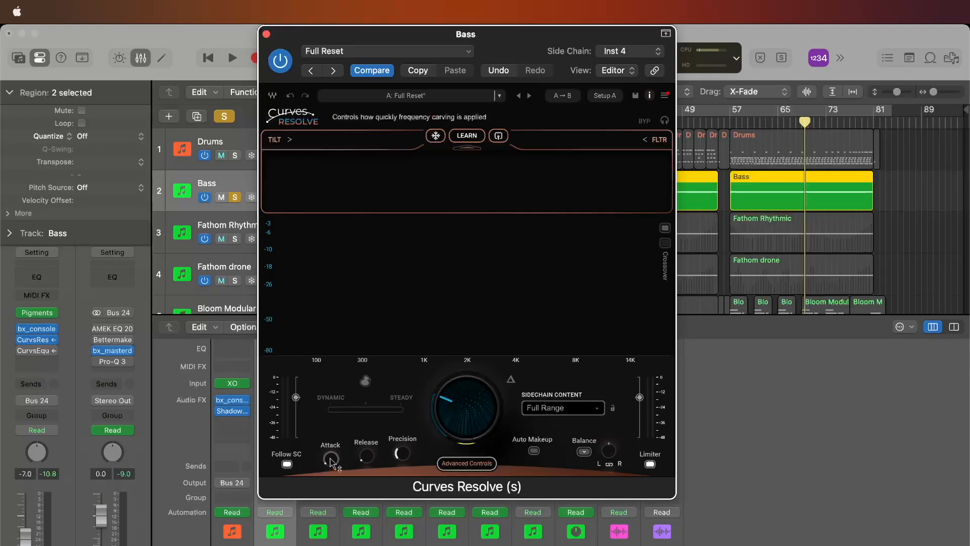
mouse_move(331, 459)
key("space")
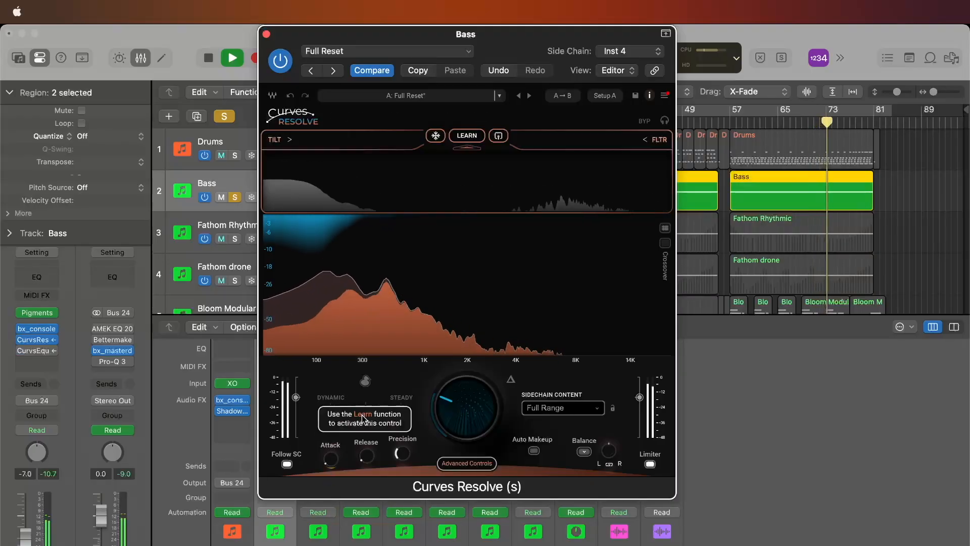
left_click_drag(368, 453, 368, 450)
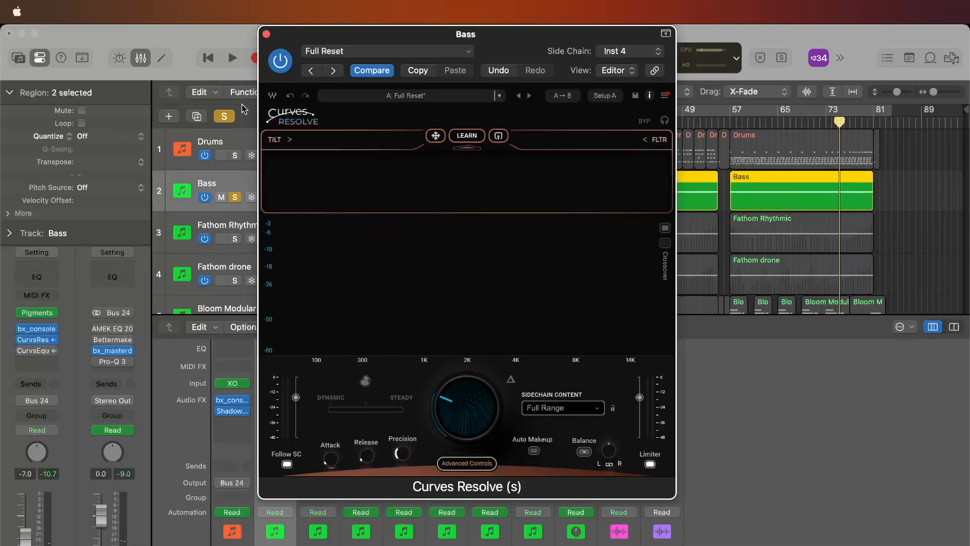
Solo the Drums track alongside the bass and raise Resolve's intensity slightly during playback
left_click(230, 163)
key("space")
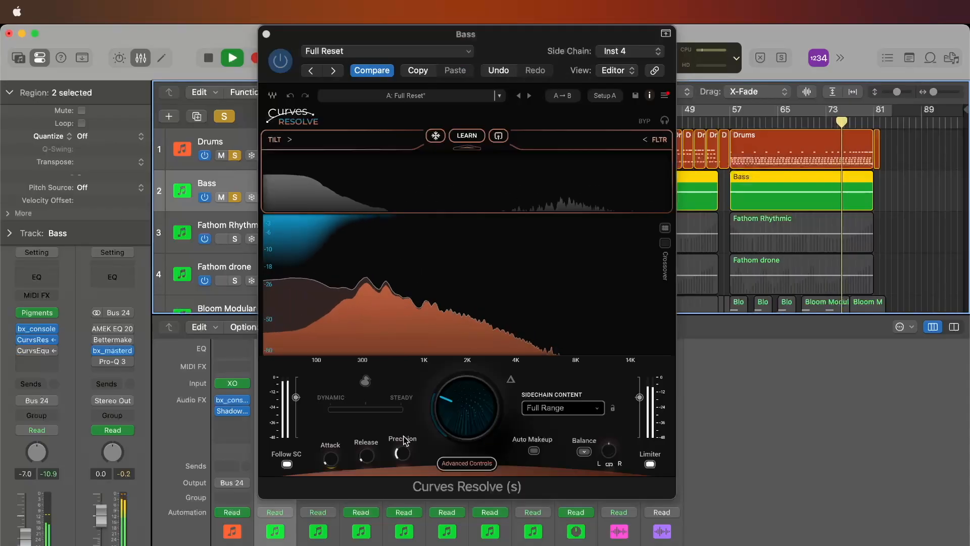
left_click_drag(464, 397, 462, 396)
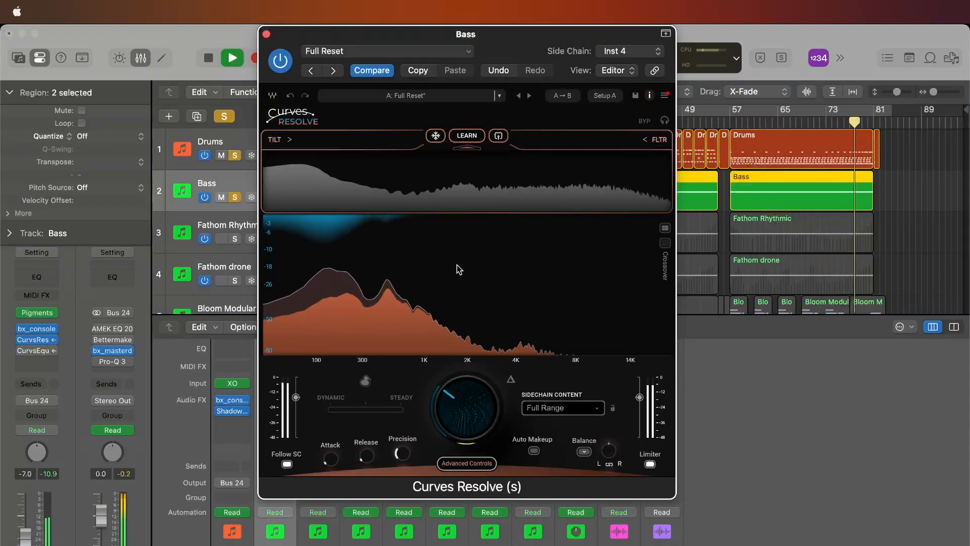
key("space")
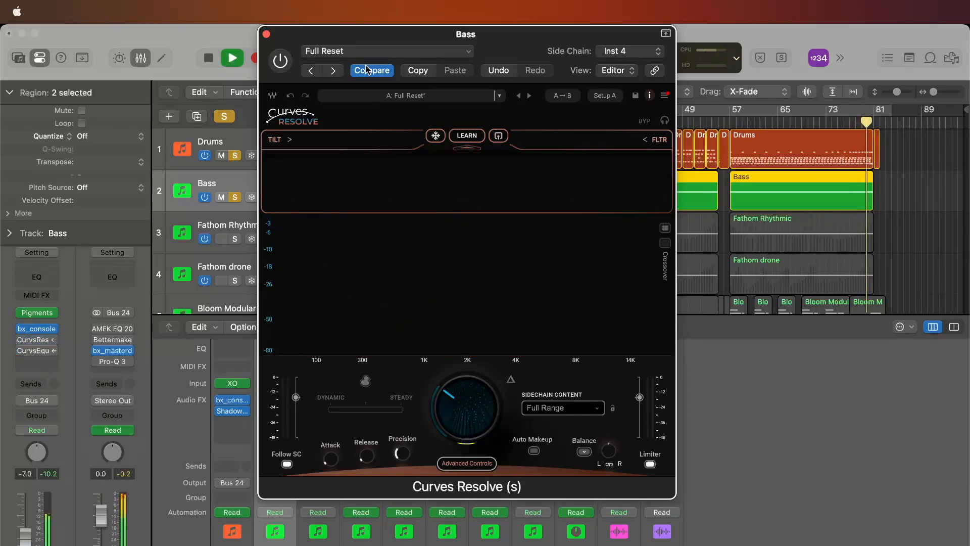
Bypass Curves Resolve on the Bass channel, reactivate Curves Equator in its place, and audition it with the drums
left_click(267, 34)
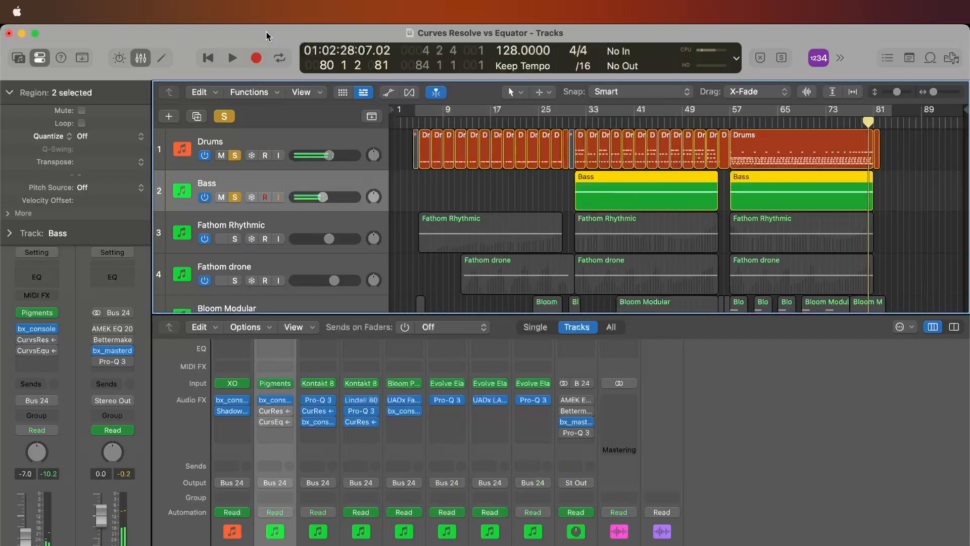
mouse_move(273, 422)
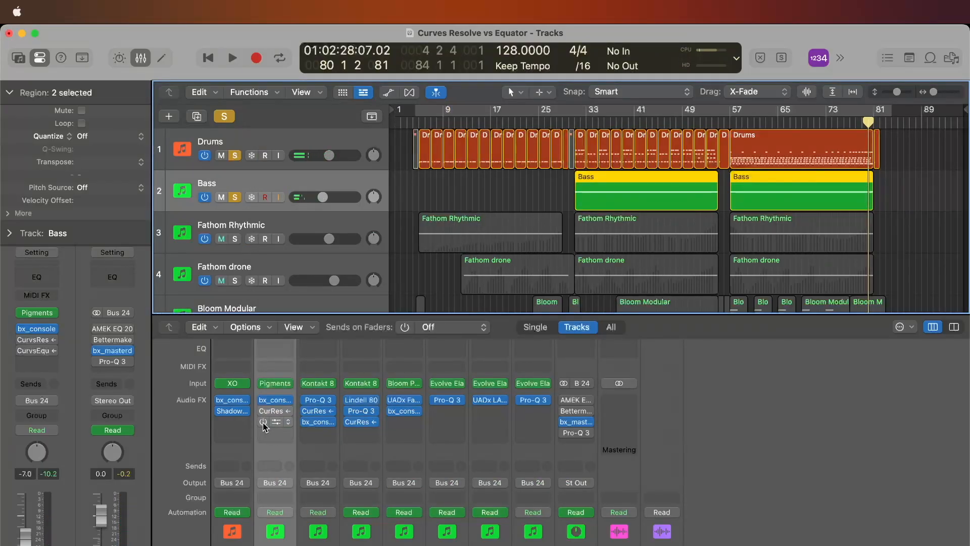
left_click(276, 422)
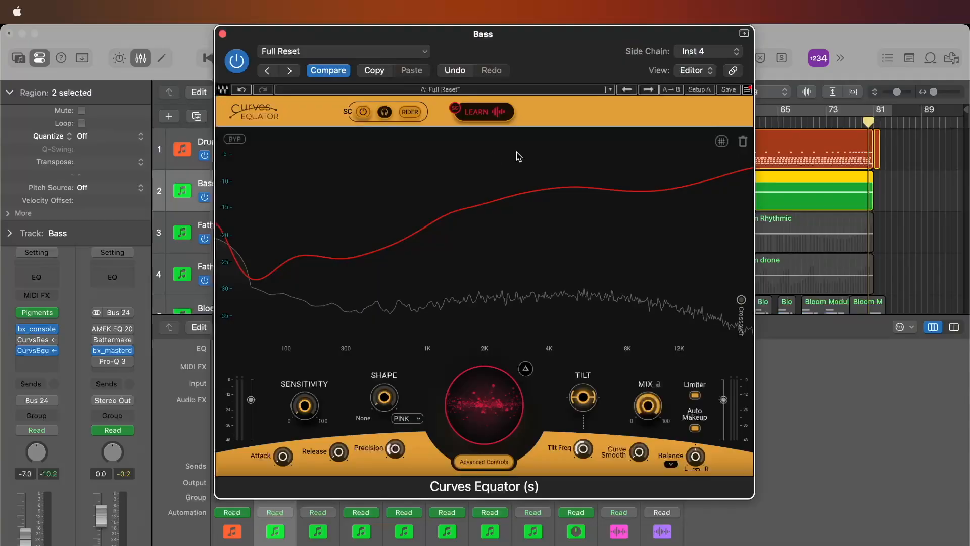
key("space")
mouse_move(486, 393)
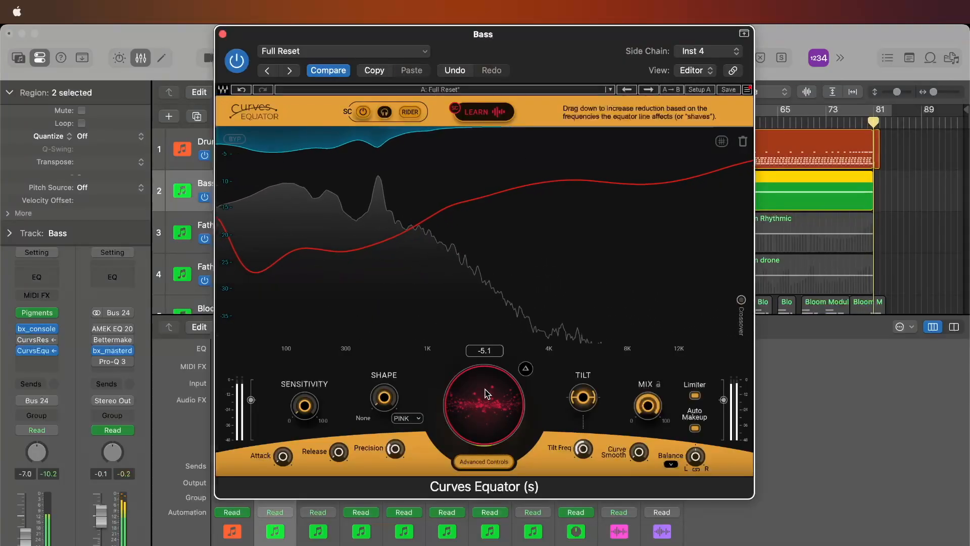
key("space")
Restart playback from just after the start of the first Bass region, keeping the Equator window in view
left_click_drag(668, 34, 656, 232)
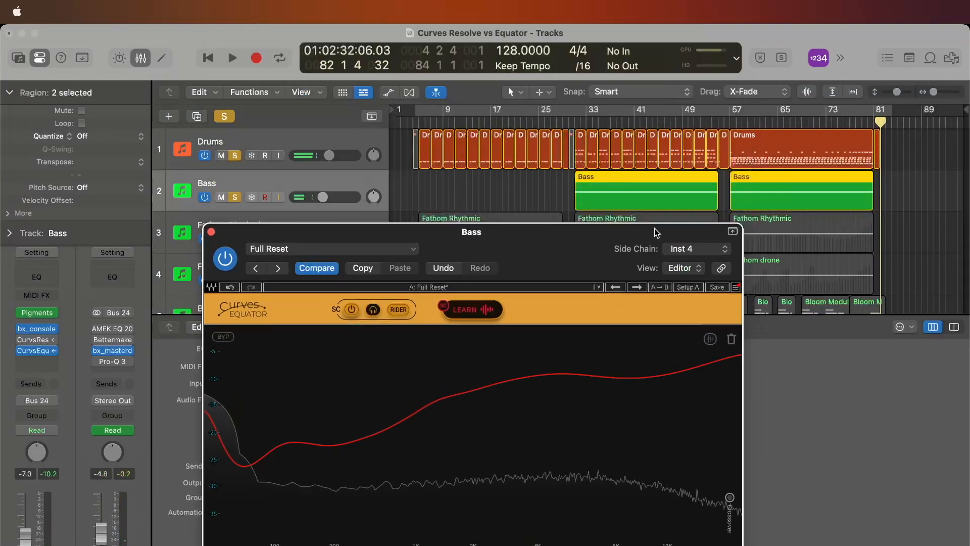
left_click(585, 126)
key("space")
left_click_drag(591, 237, 625, 39)
Lower Equator's threshold to -32.3 during playback to hear a much stronger reduction on the bass
mouse_move(511, 417)
left_click_drag(513, 416, 513, 542)
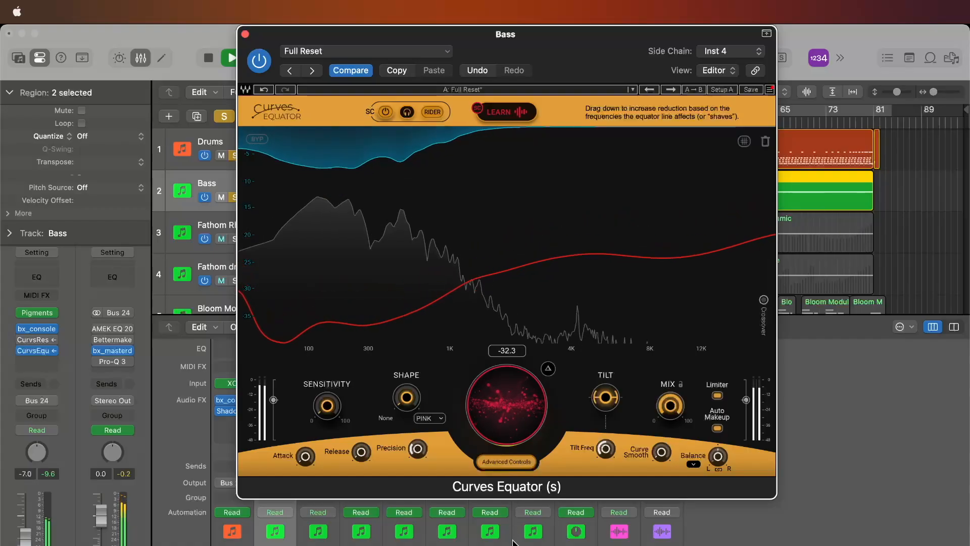
left_click(494, 295)
Raise Equator's threshold to -4.6 during playback, stop the song, and close the plug-in
mouse_move(515, 412)
key("space")
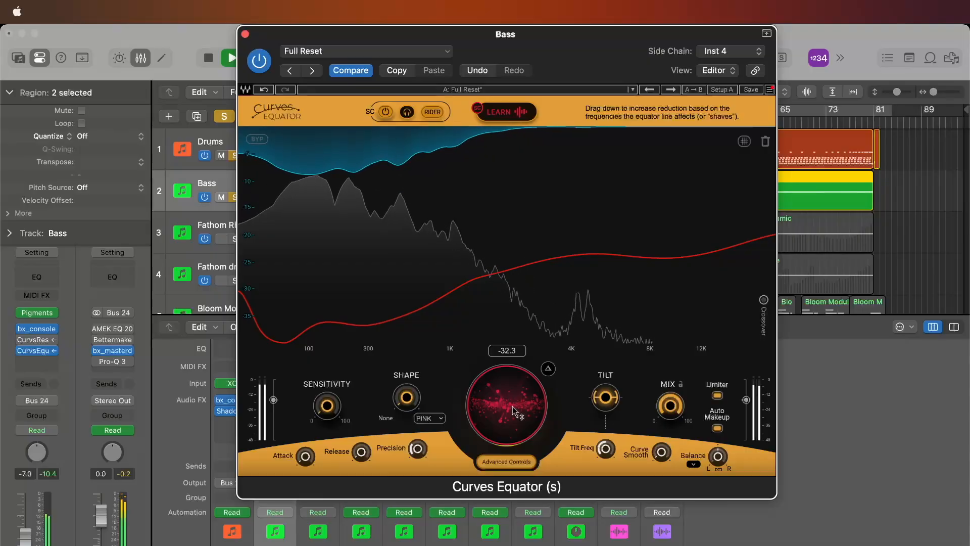
left_click_drag(515, 412, 521, 230)
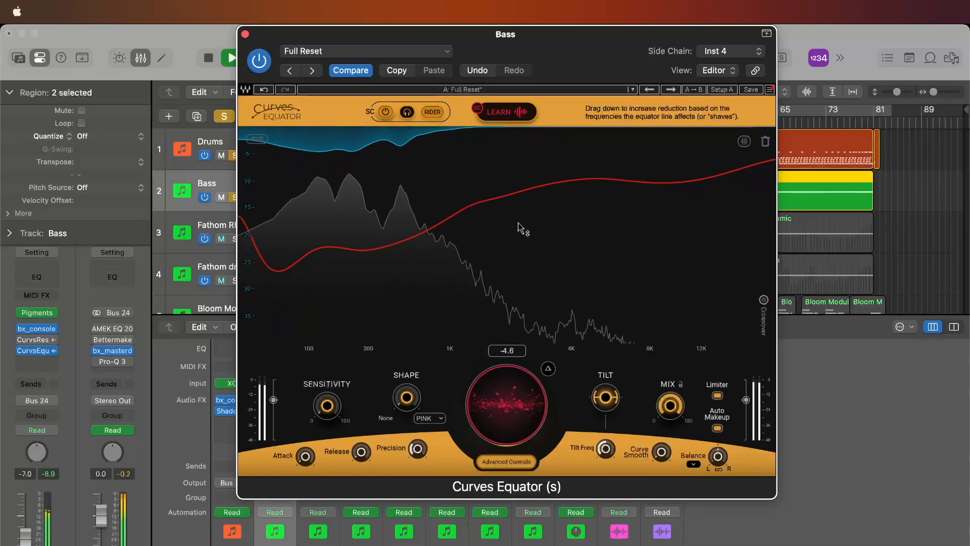
key("space")
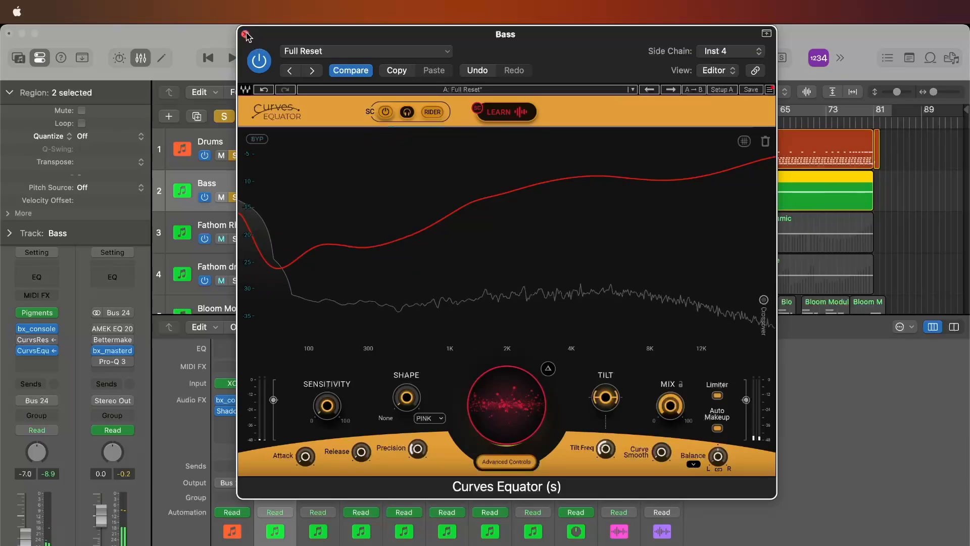
left_click(245, 34)
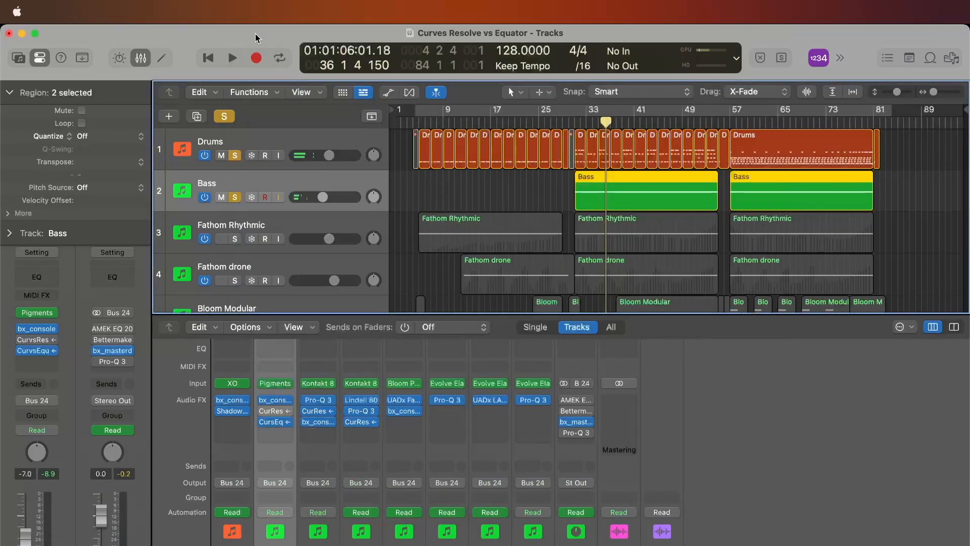
Set the project tempo to 100 BPM
double_click(510, 50)
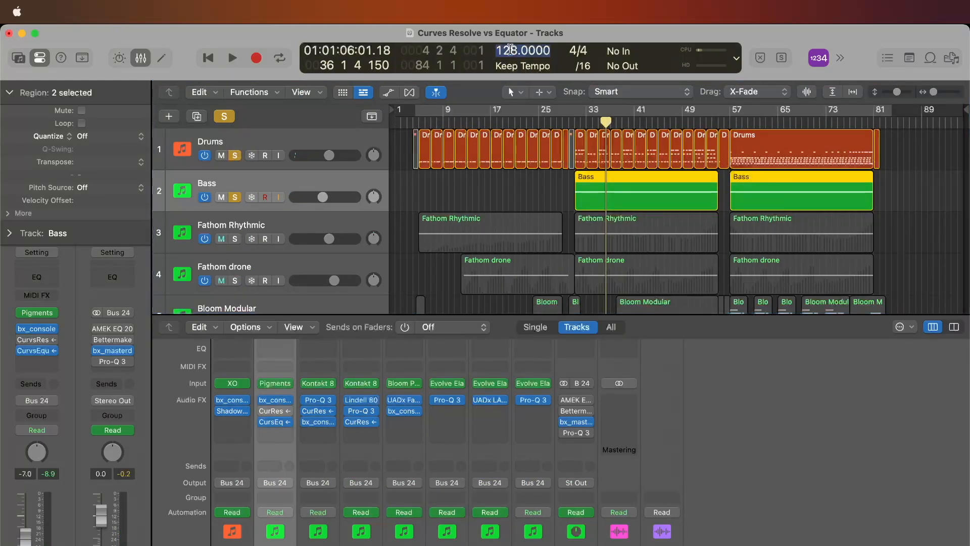
type("100")
key("Return")
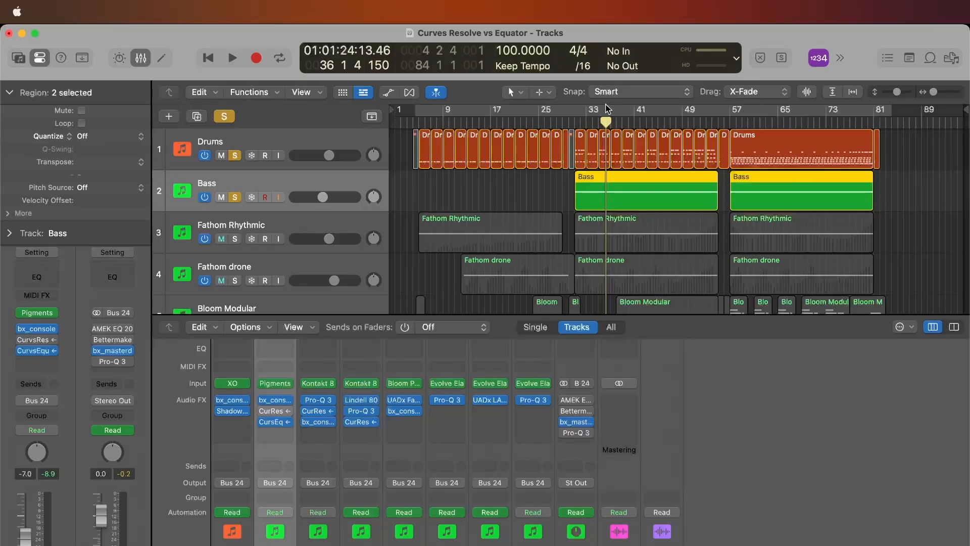
Play the project from the start of the first Bass region with Curves Equator open on the Bass channel
left_click(574, 122)
left_click(273, 422)
key("space")
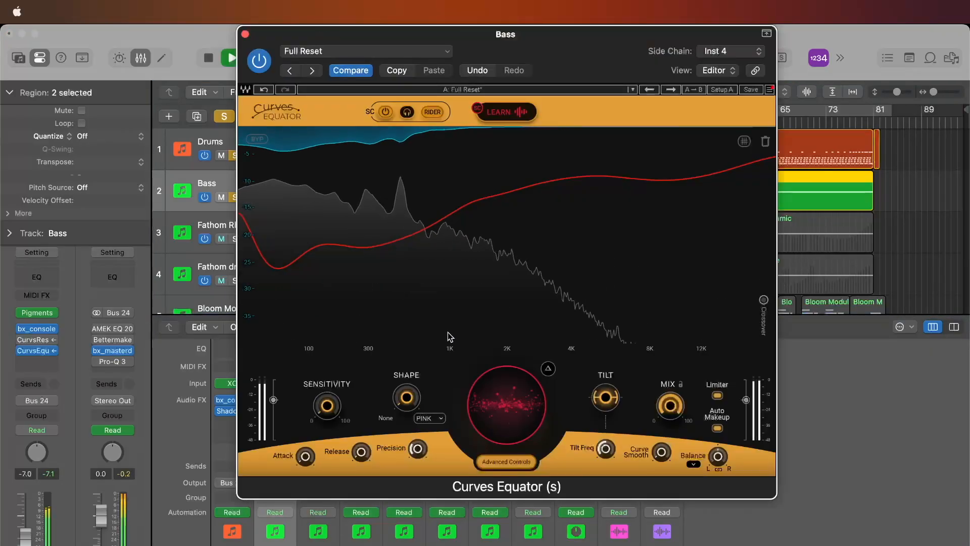
Take the Drums track out of solo and lower Equator's threshold to -13.7 while the bass plays
left_click(233, 155)
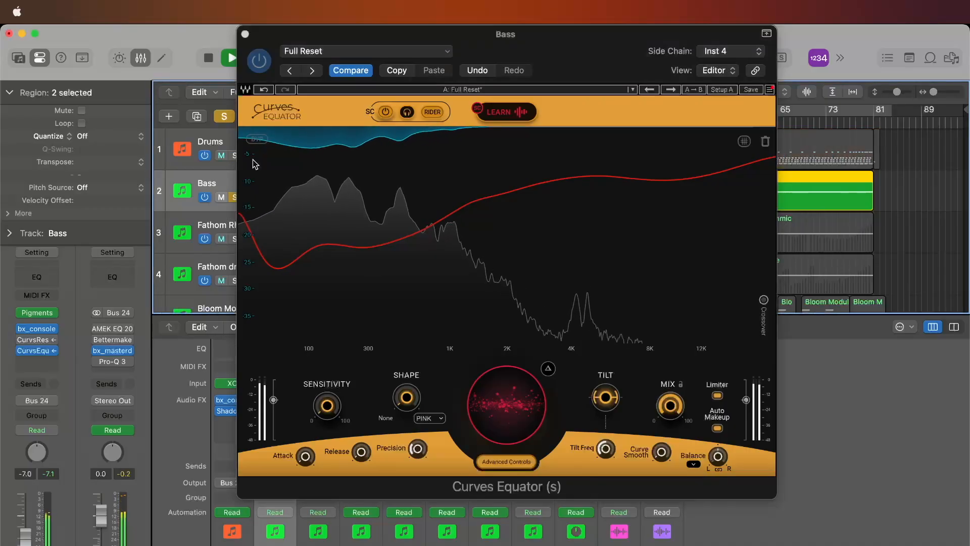
left_click_drag(507, 396, 500, 464)
key("space")
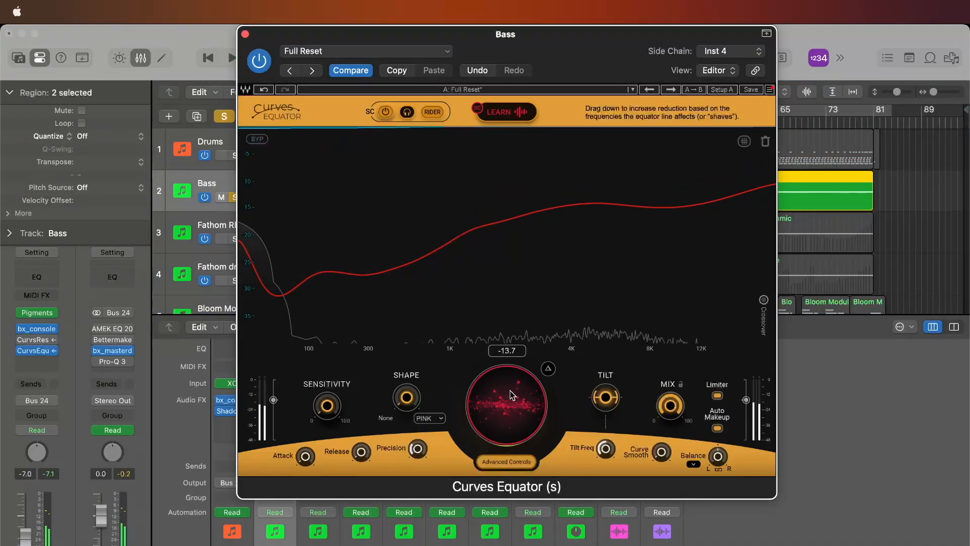
Raise Equator's threshold to about -11.0 and audition the soloed bass again
left_click_drag(512, 389, 510, 373)
mouse_move(305, 461)
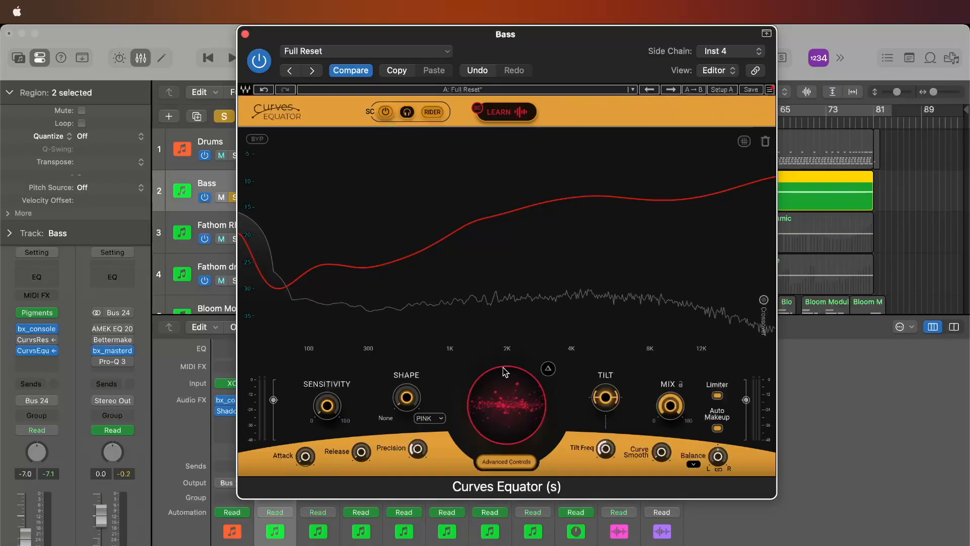
key("space")
mouse_move(503, 395)
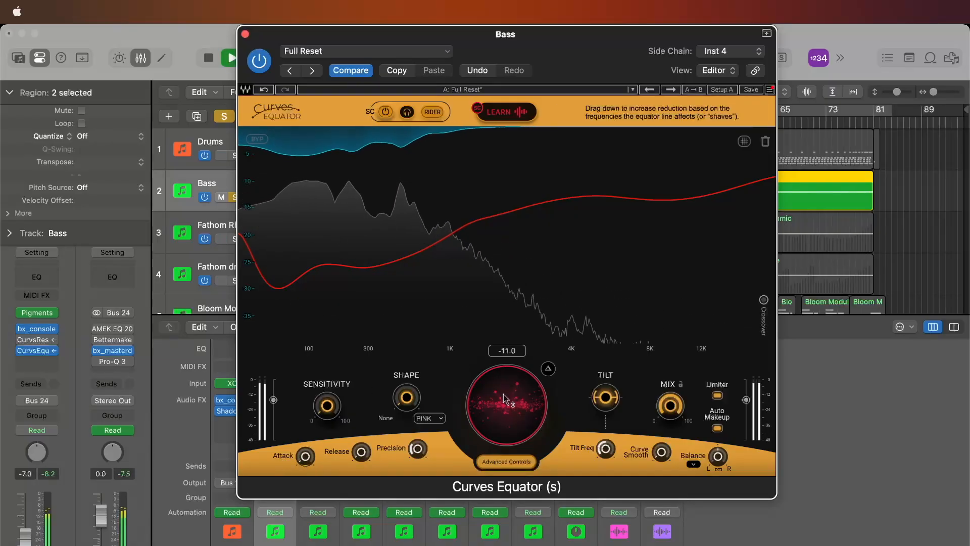
key("space")
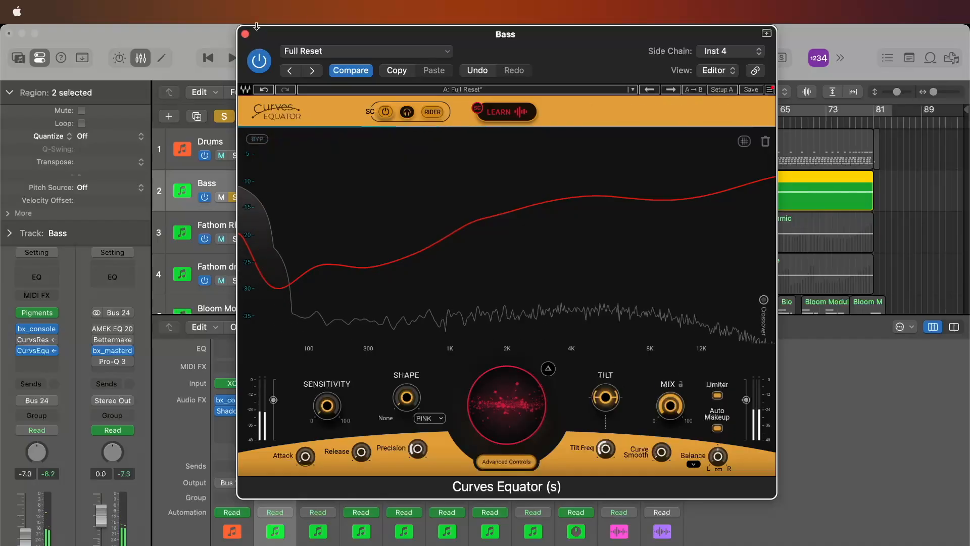
Close and bypass Curves Equator on the Bass channel, and activate and open Curves Resolve instead
left_click(245, 35)
mouse_move(264, 426)
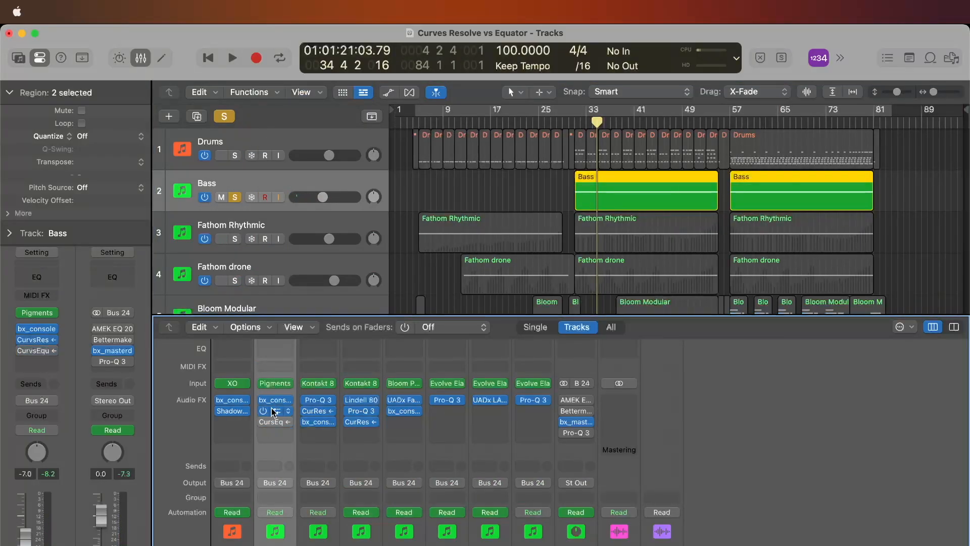
left_click(271, 411)
Play the soloed bass through Resolve and fine-tune the overall intensity slightly lower
key("space")
mouse_move(462, 428)
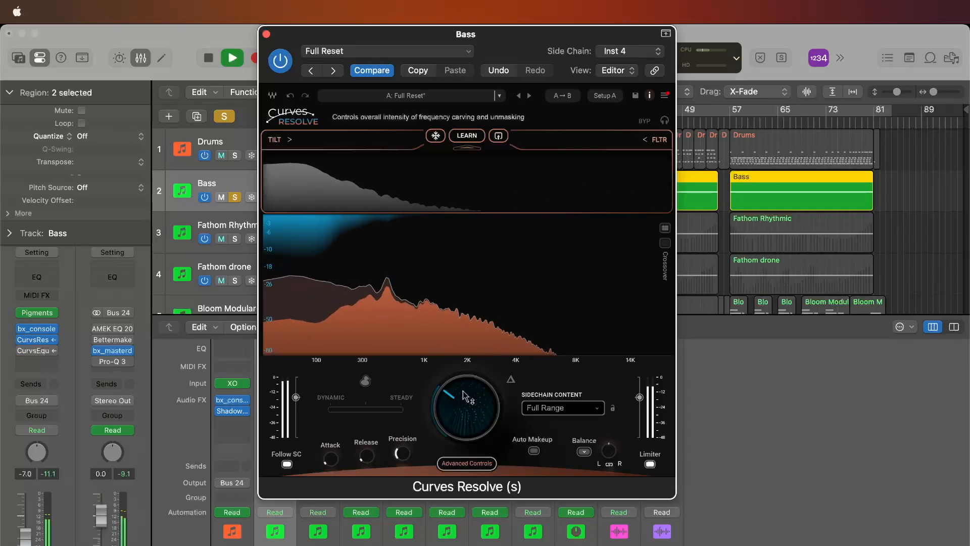
left_click_drag(463, 429, 462, 397)
key("space")
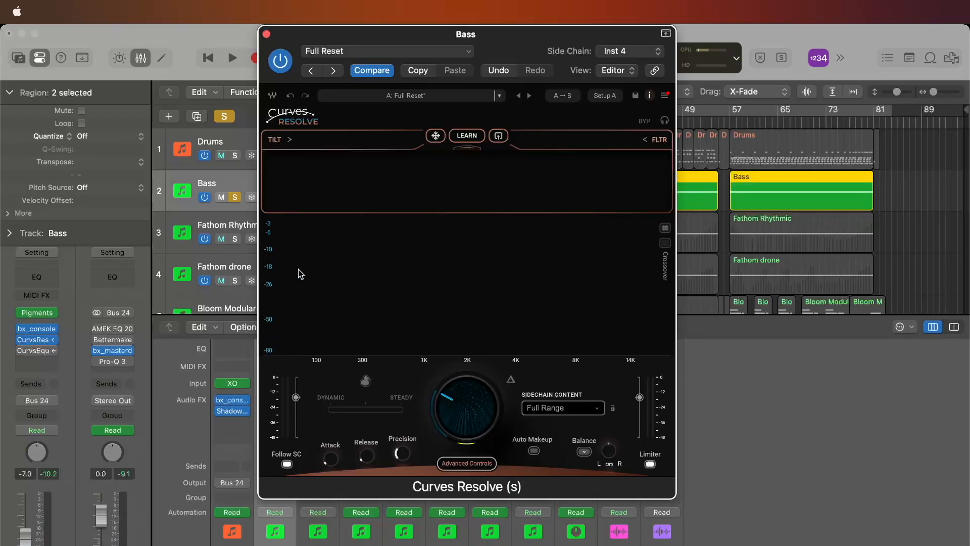
Switch the Bass channel back from Curves Resolve to Curves Equator and play the soloed bass for comparison
left_click(266, 34)
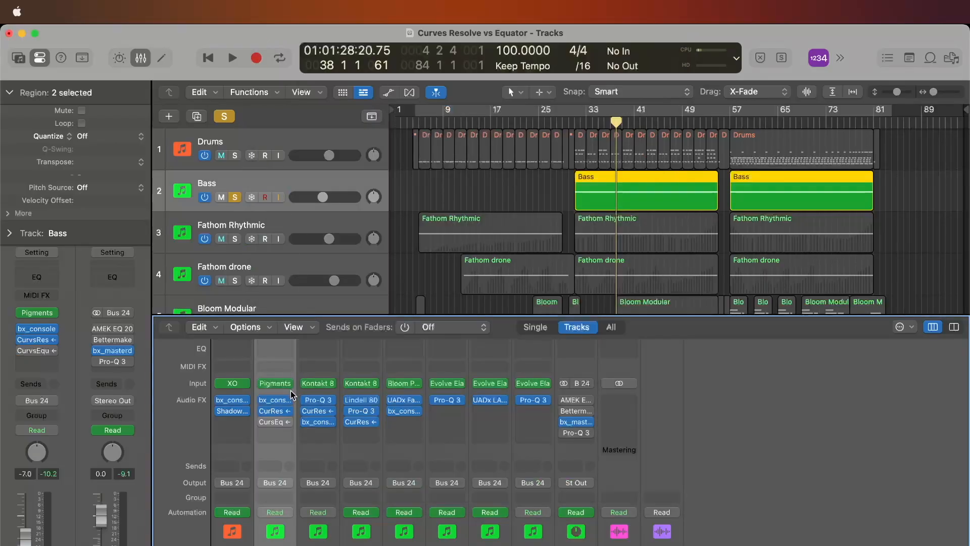
left_click(276, 426)
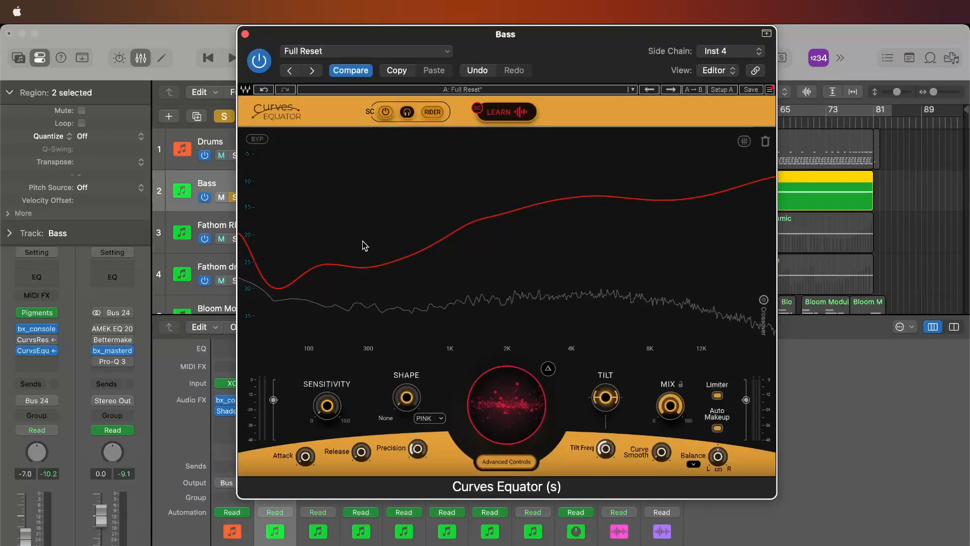
key("space")
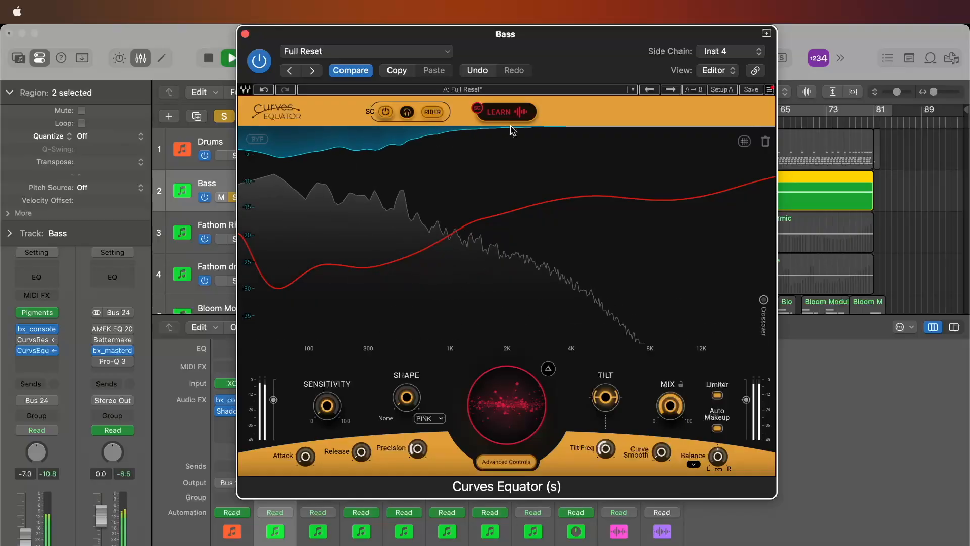
mouse_move(502, 405)
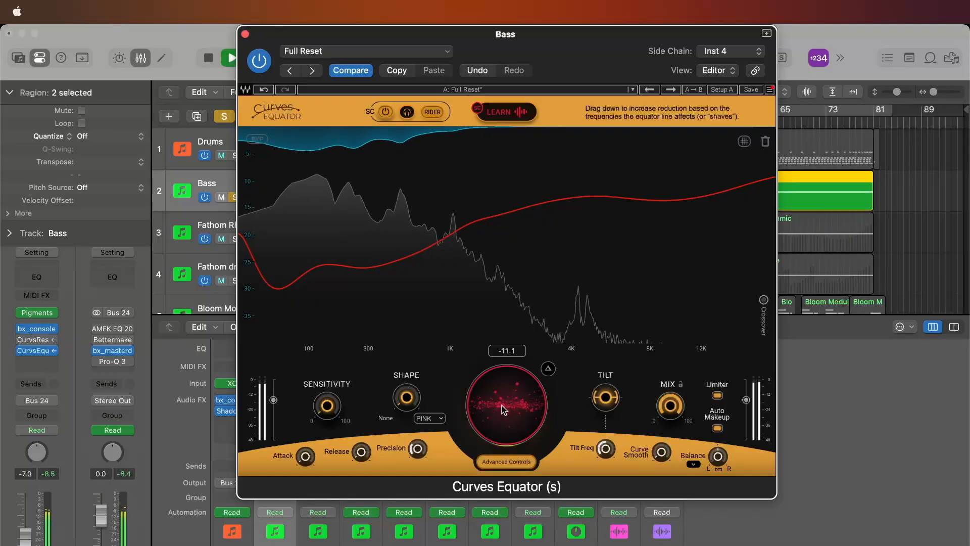
Lower Curves Equator's threshold to about -20.2 while the soloed bass plays, and close the plug-in after the audition
left_click_drag(501, 405, 504, 455)
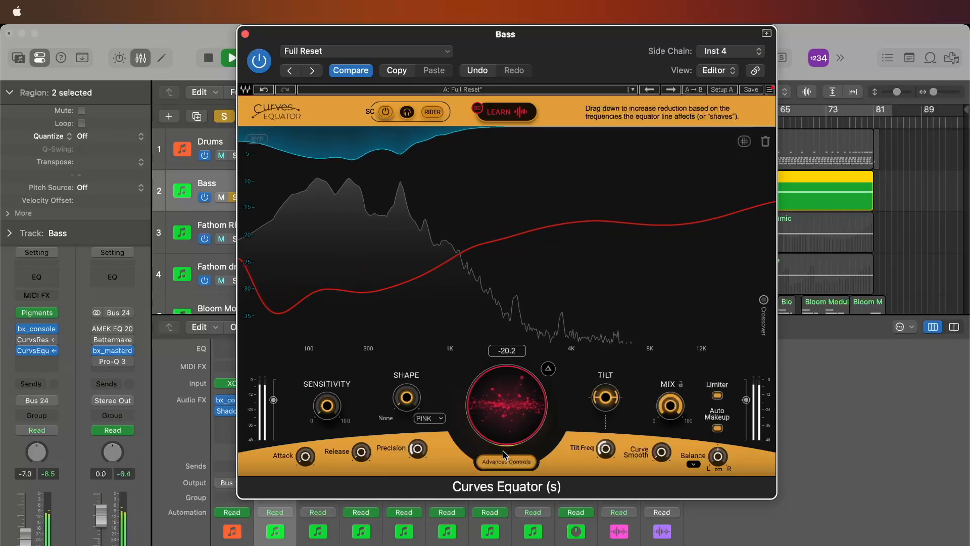
key("space")
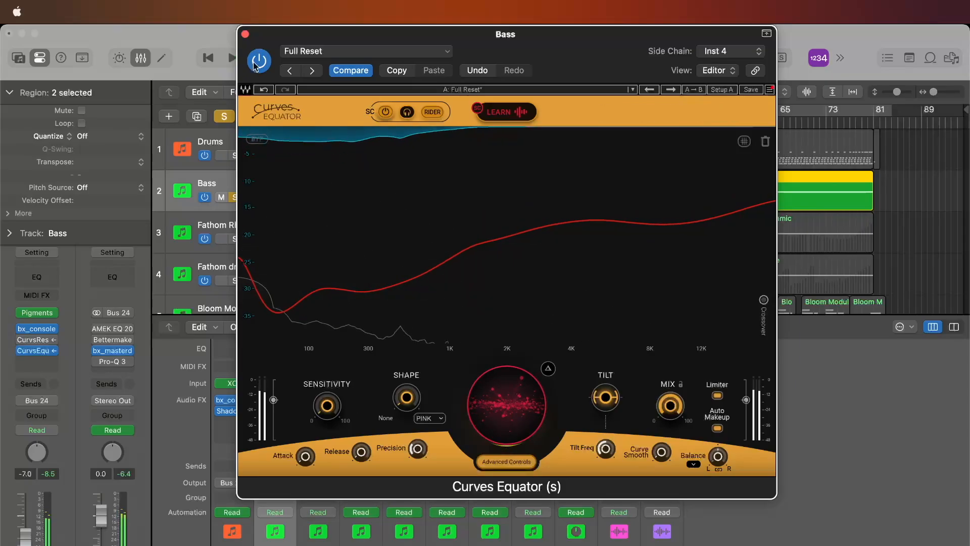
key("space")
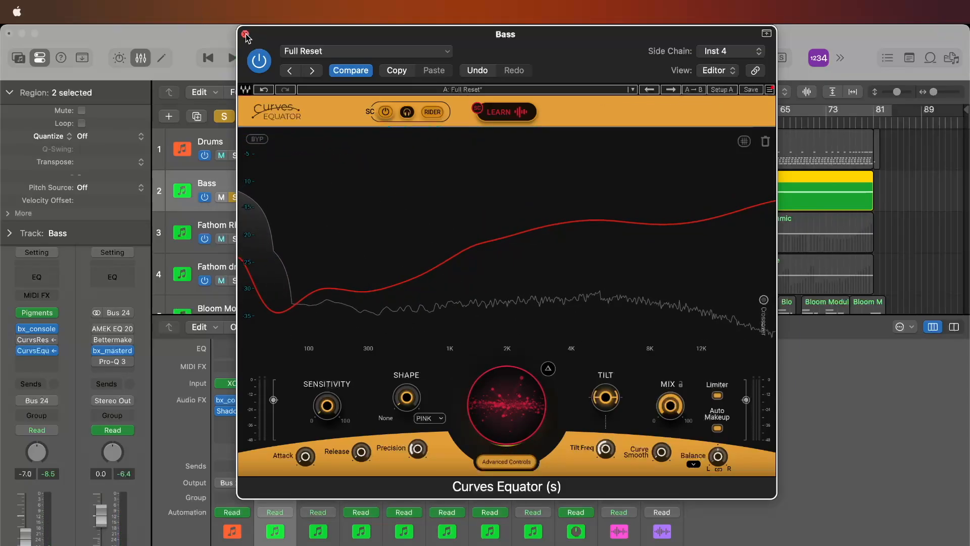
left_click(245, 34)
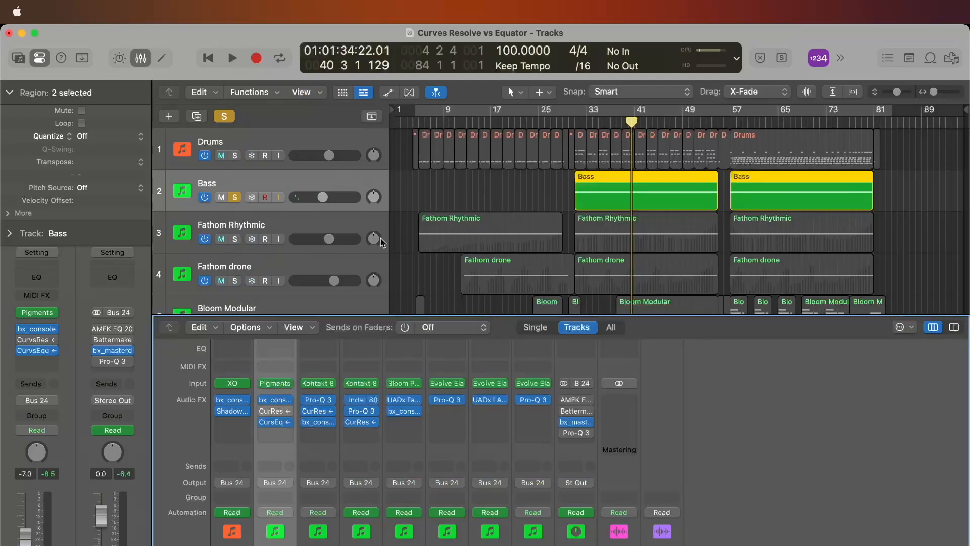
mouse_move(372, 383)
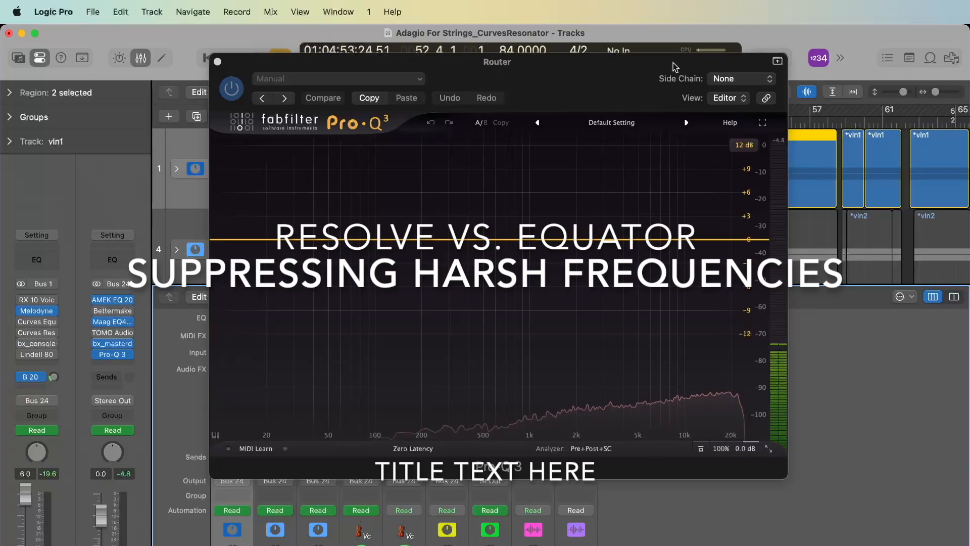
Play the soloed vln1 track, examine its harsh frequencies in the Pro-Q 3 analyzer, and close the analyzer
key("space")
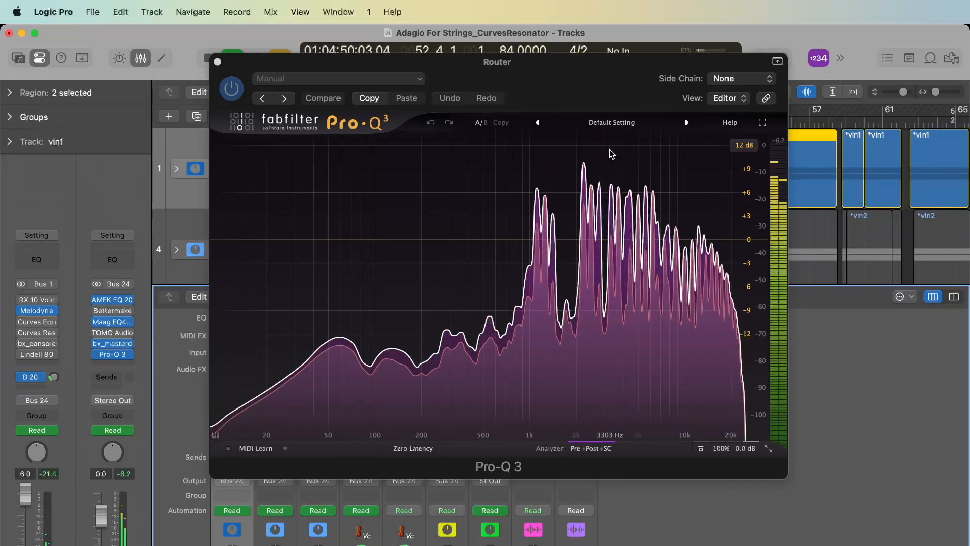
mouse_move(609, 151)
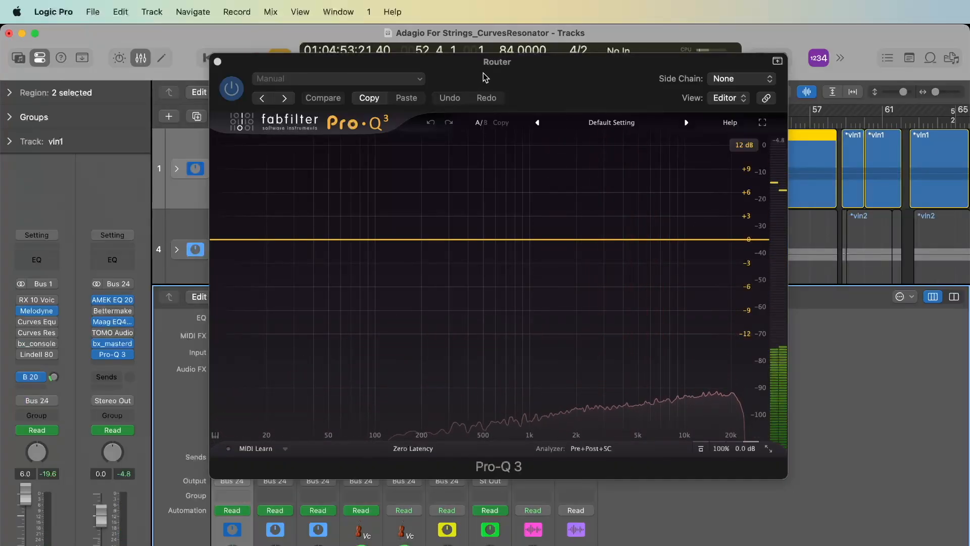
mouse_move(458, 63)
left_mouse_down()
mouse_move(487, 60)
mouse_move(474, 56)
left_mouse_up()
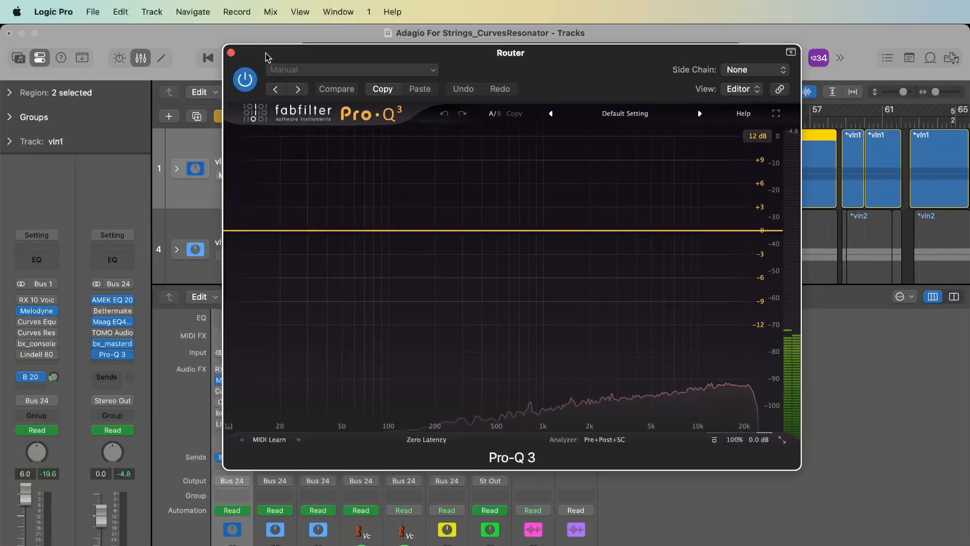
left_click(231, 53)
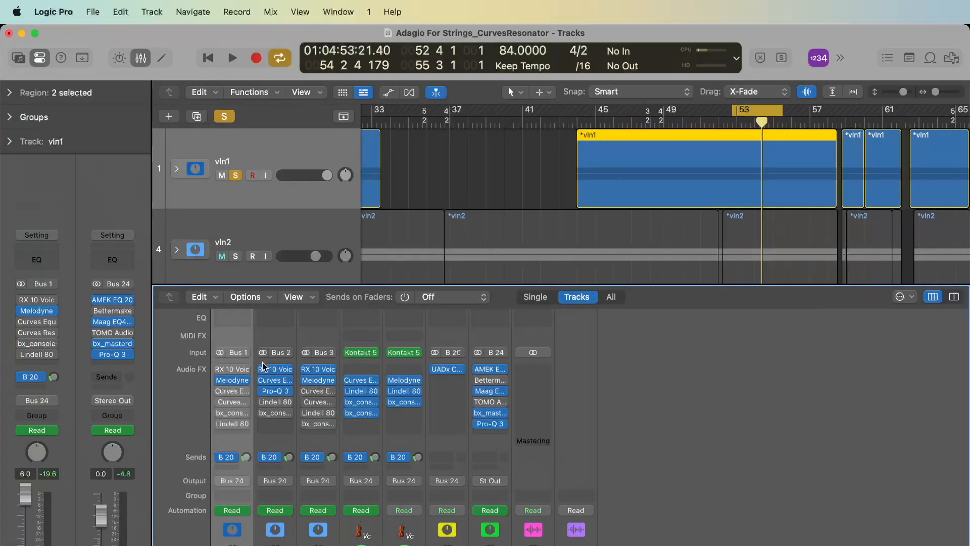
Open Curves Equator on the vln1 channel and flatten nodes 1 and 2, bringing node 2's gain to about 1.0
left_click(233, 393)
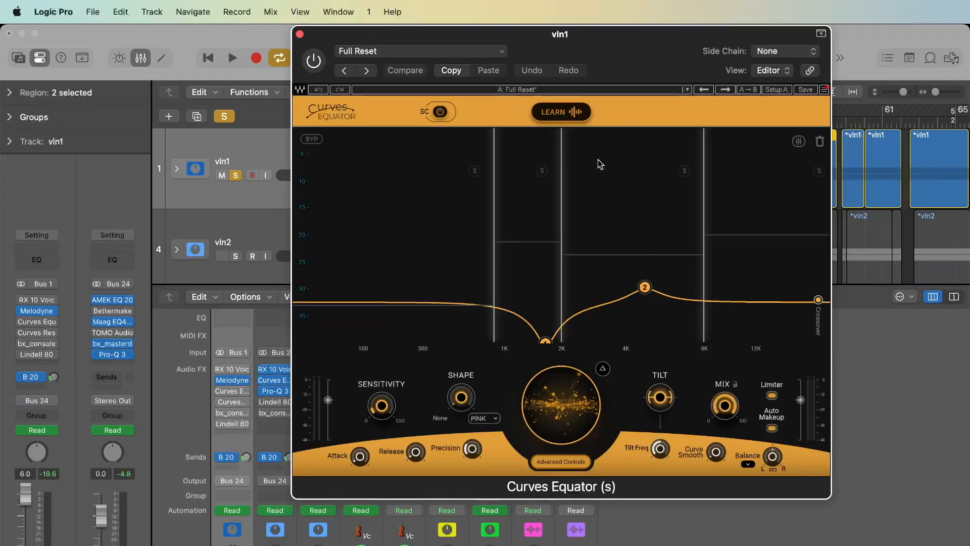
left_click_drag(546, 341, 546, 248)
left_click_drag(645, 287, 644, 299)
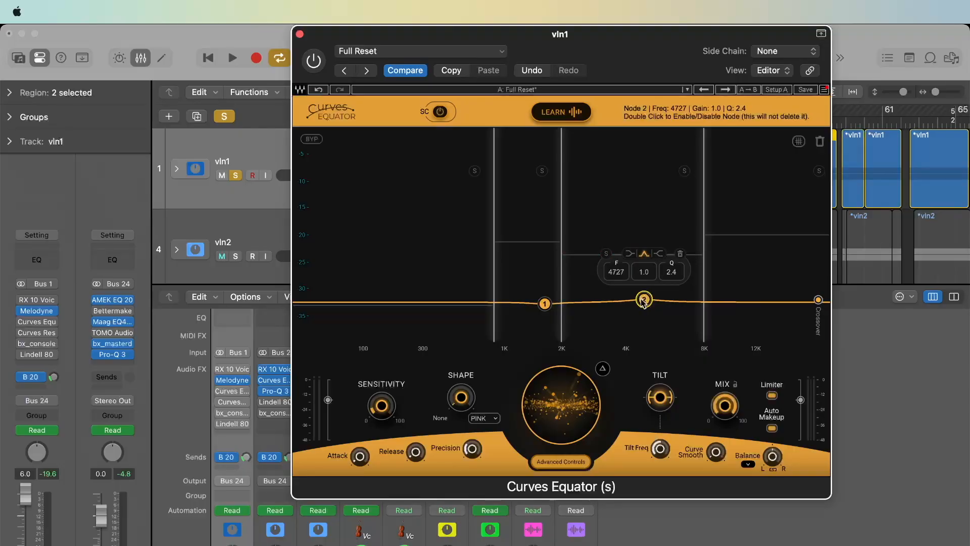
left_click_drag(544, 304, 540, 303)
mouse_move(394, 309)
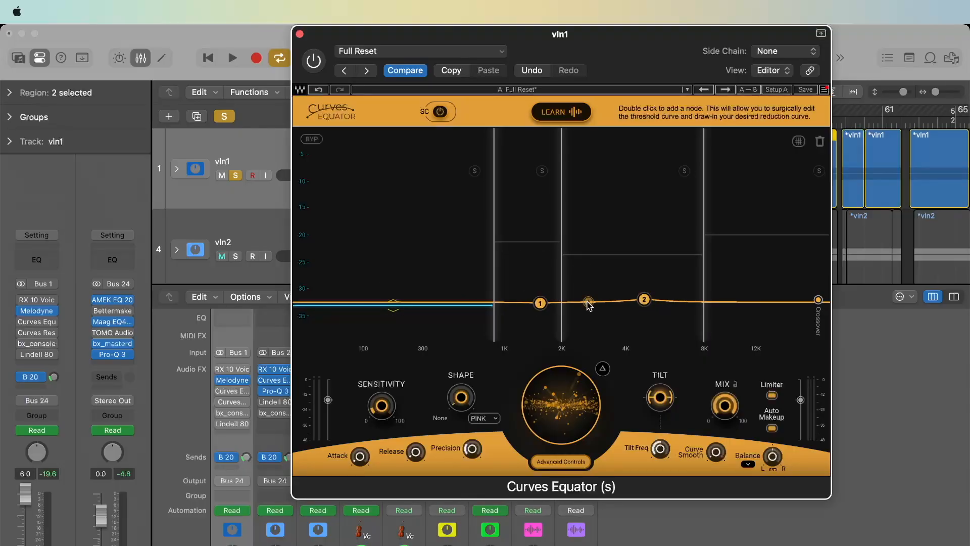
Level node 2 to about 0.2 gain, raise Equator's threshold to about 0.8, and activate the plug-in during playback
left_click_drag(571, 417, 567, 416)
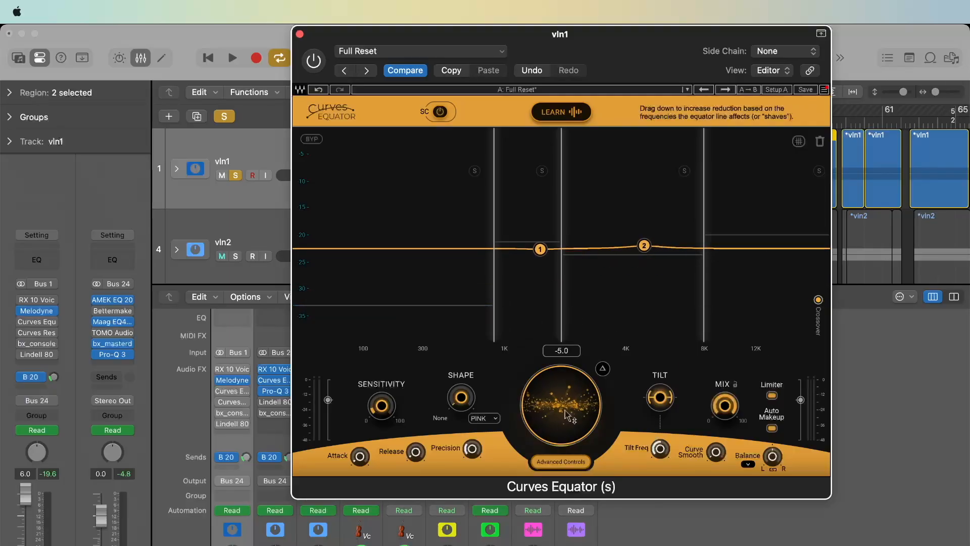
left_click(647, 247)
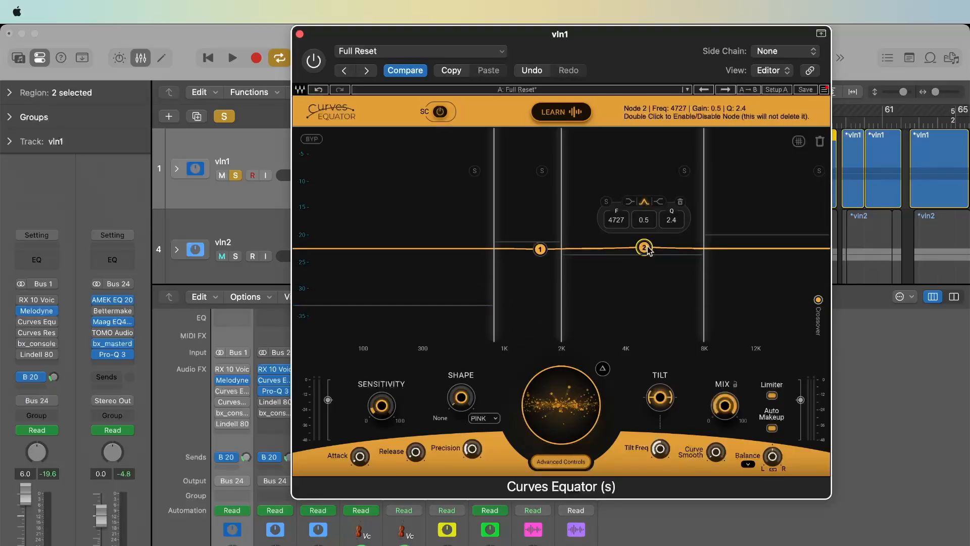
left_click_drag(666, 39, 625, 21)
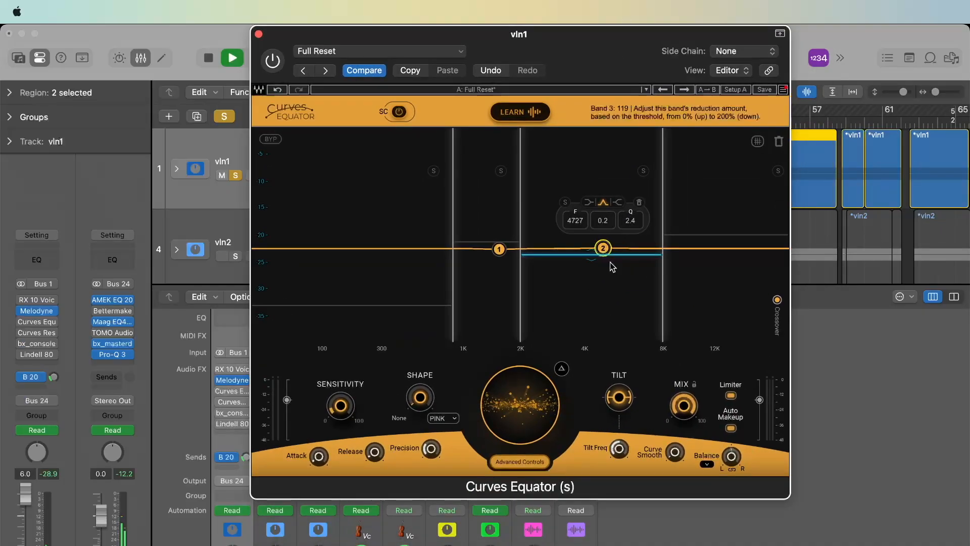
left_click(524, 409)
left_click_drag(524, 410, 526, 373)
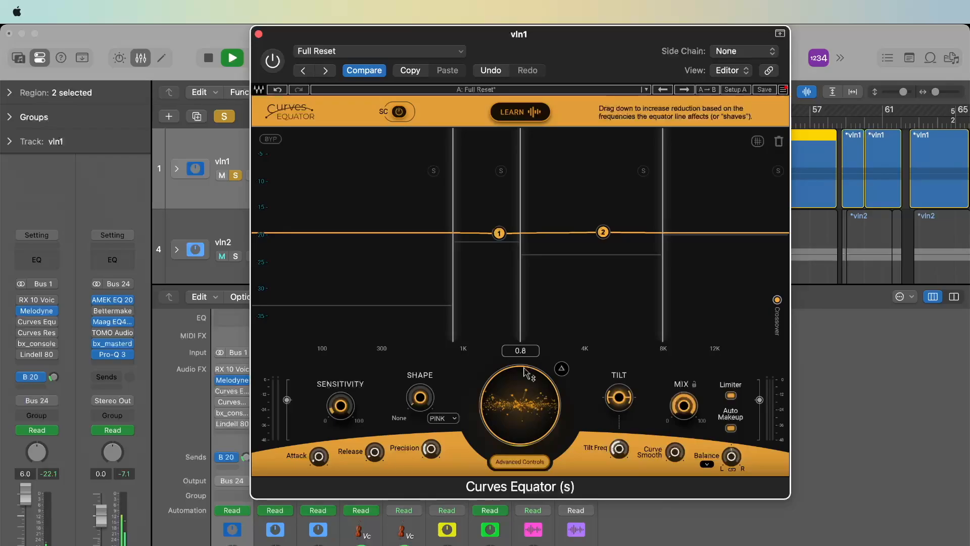
left_click(273, 59)
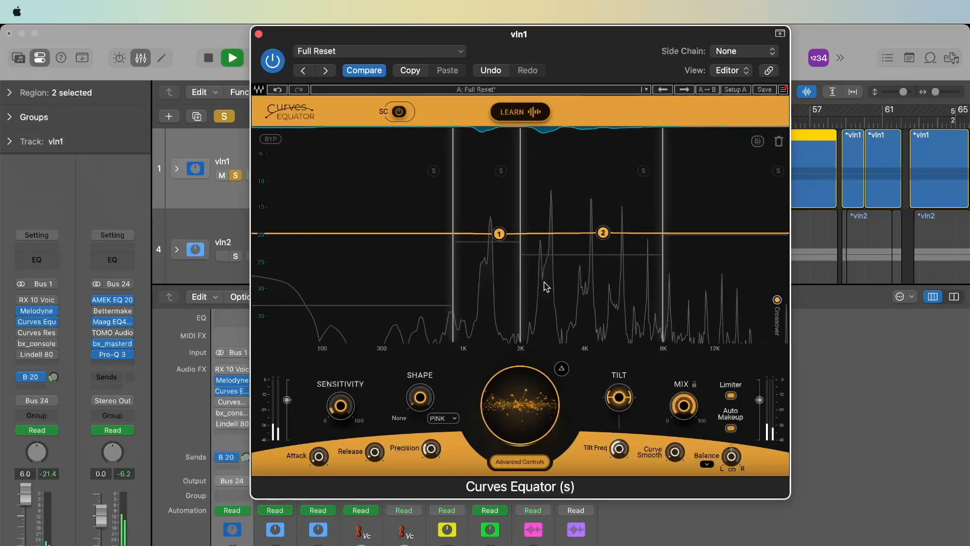
Pull node 2 down to about -21.8 gain near 2408 Hz and increase Equator's precision and attack
left_click_drag(603, 233, 552, 237)
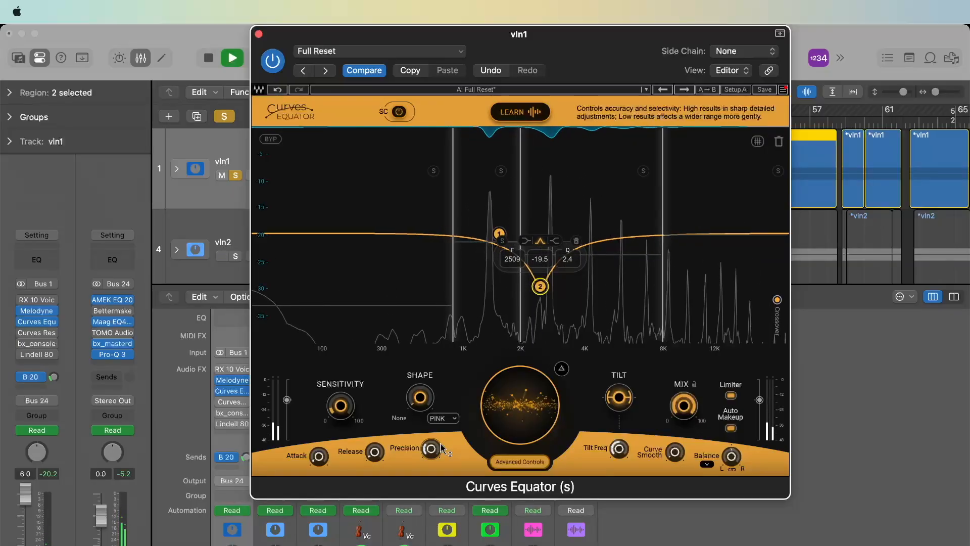
left_click_drag(433, 447, 429, 346)
left_click_drag(318, 456, 322, 415)
key("space")
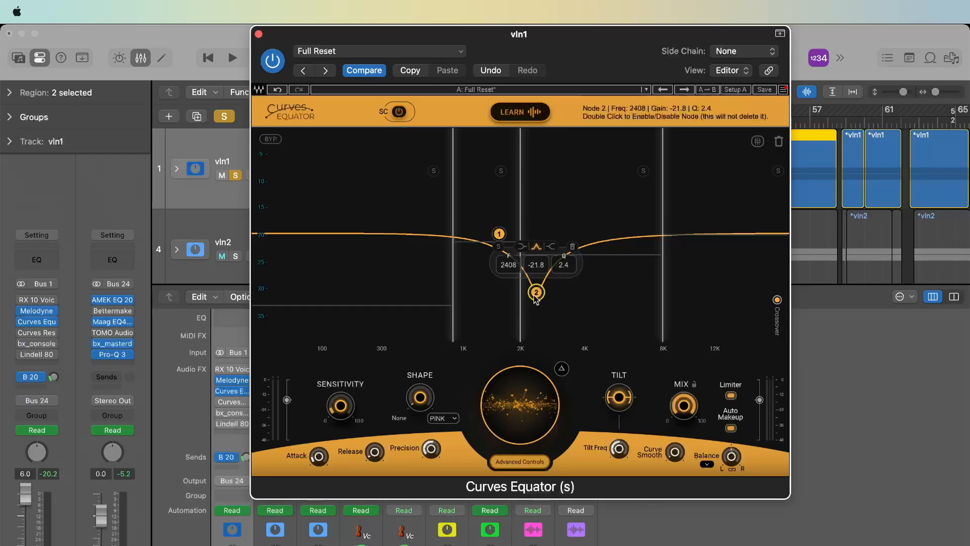
Raise node 1 to about 3.6 gain at 1632 Hz and lower Equator's overall threshold while auditioning the violin
key("space")
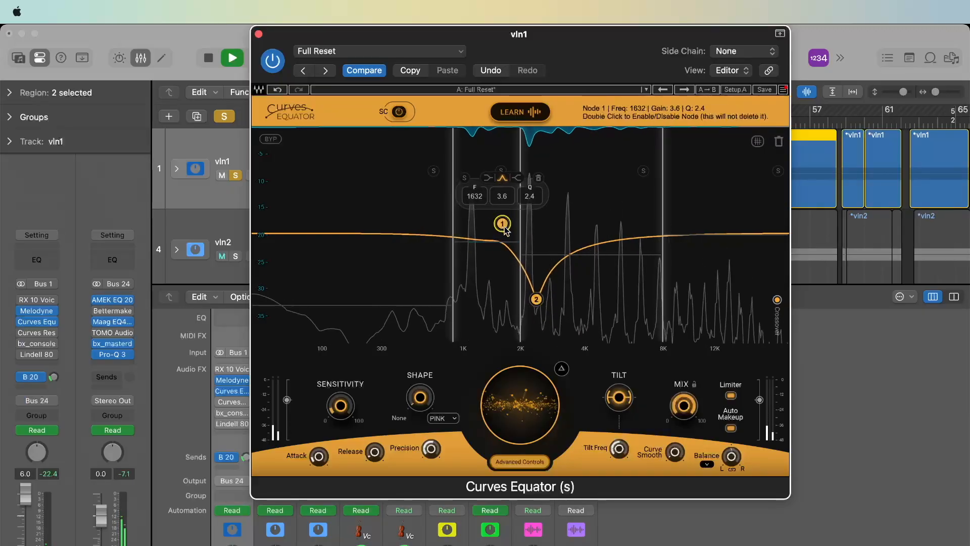
left_click_drag(520, 409, 519, 458)
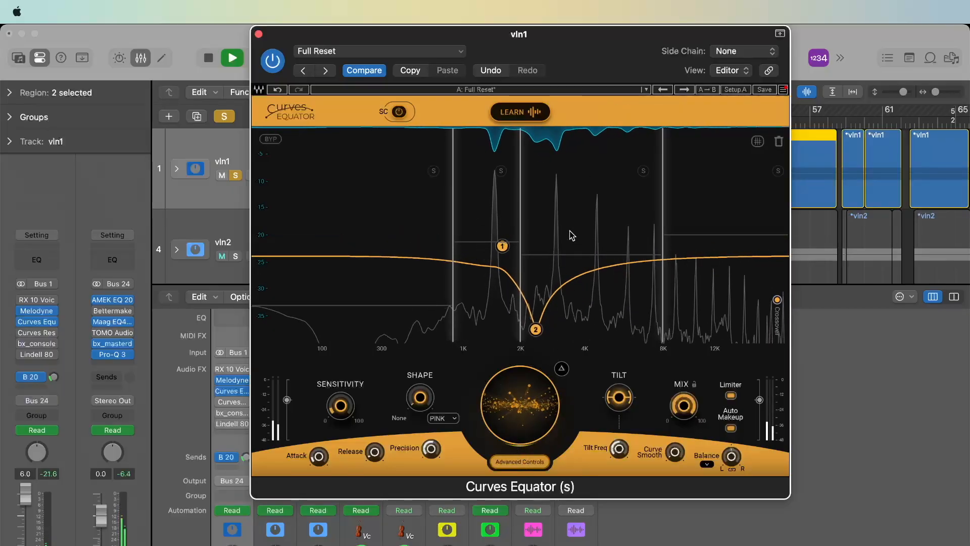
key("space")
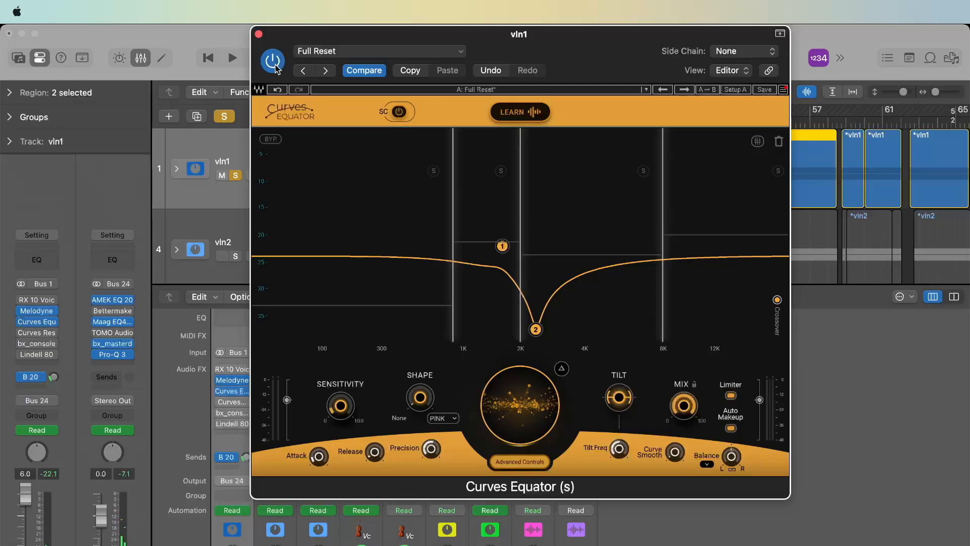
Audition the soloed vln1 track with Curves Equator active and bypassed to compare the harshness
key("space")
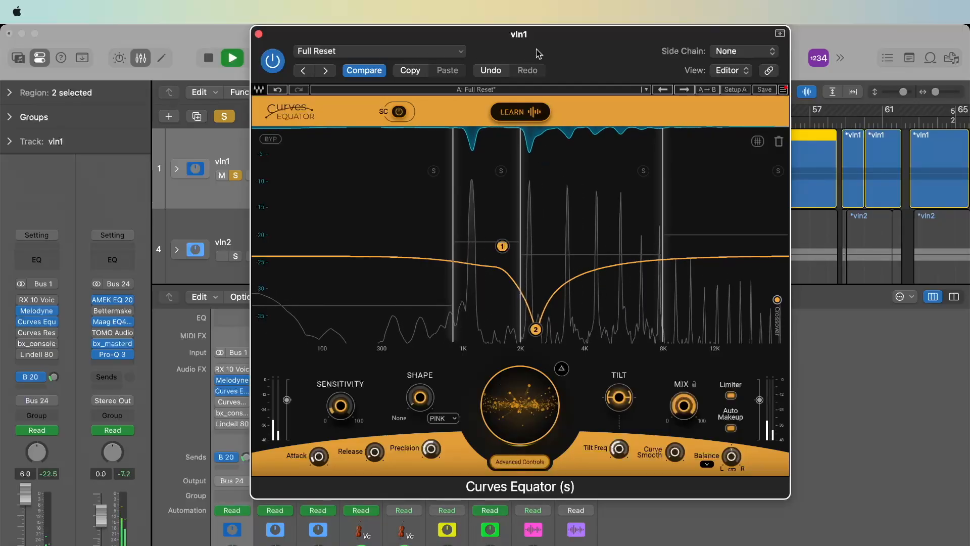
key("space")
left_click_drag(534, 34, 533, 35)
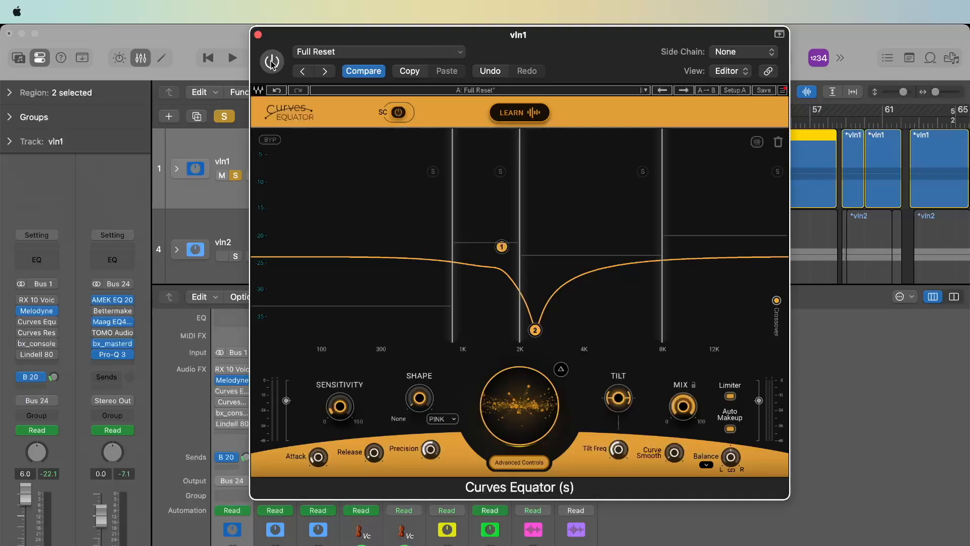
key("space")
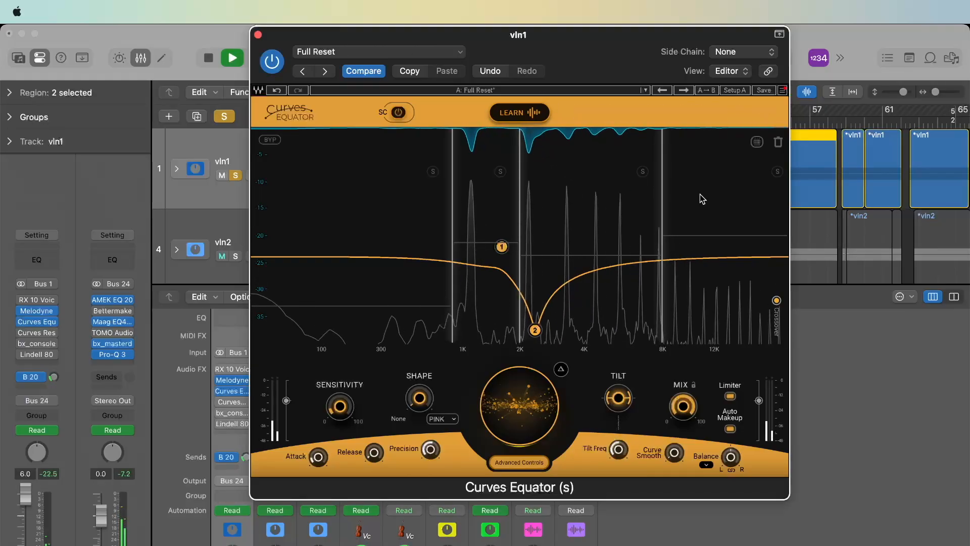
key("space")
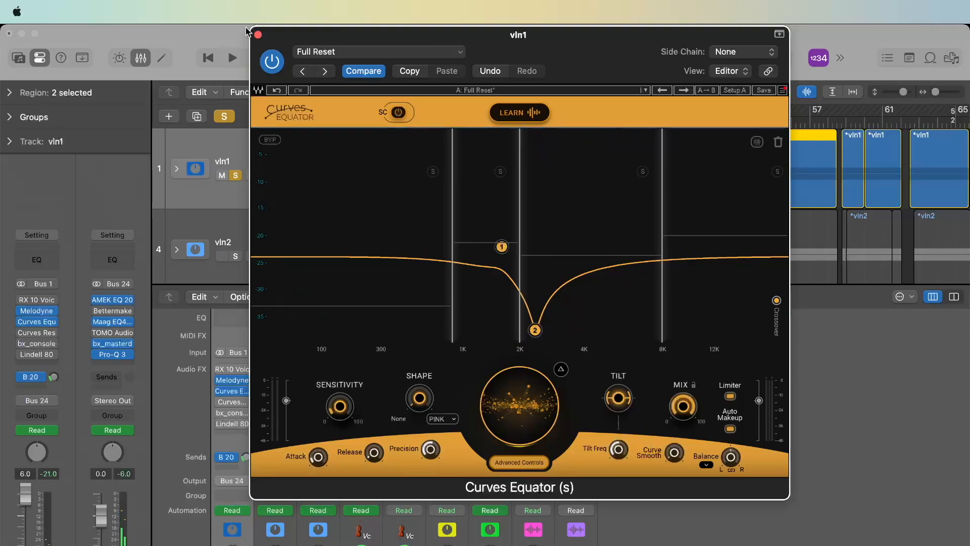
Replace Curves Equator with Curves Resolve on the vln1 channel, turning its intensity down and activating it during playback
left_click_drag(323, 38, 320, 32)
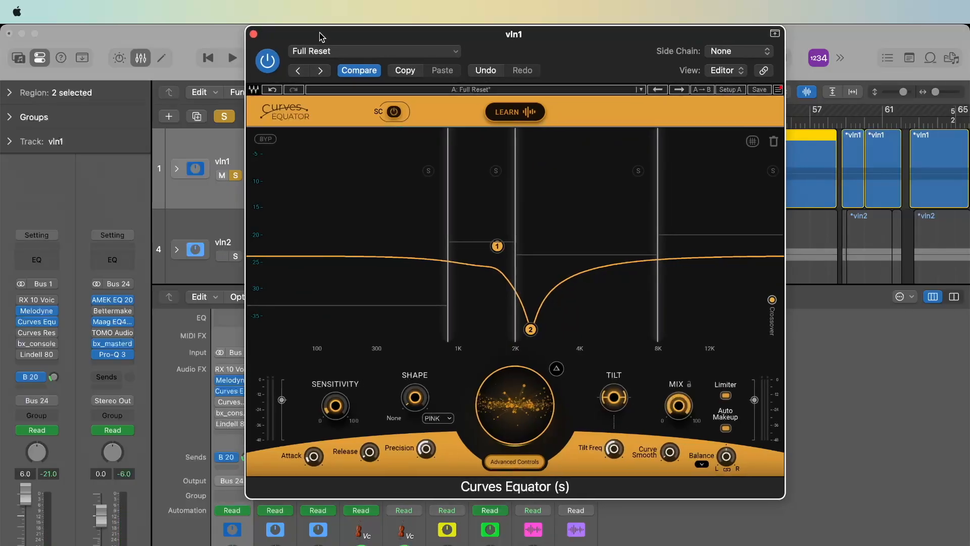
left_click(252, 32)
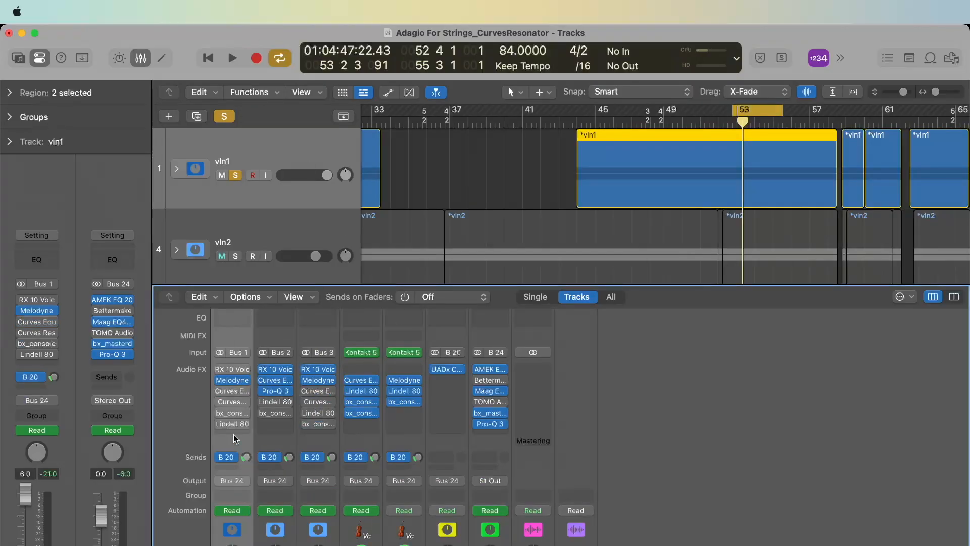
left_click(233, 403)
left_click_drag(465, 76, 573, 4)
left_click_drag(552, 396, 539, 411)
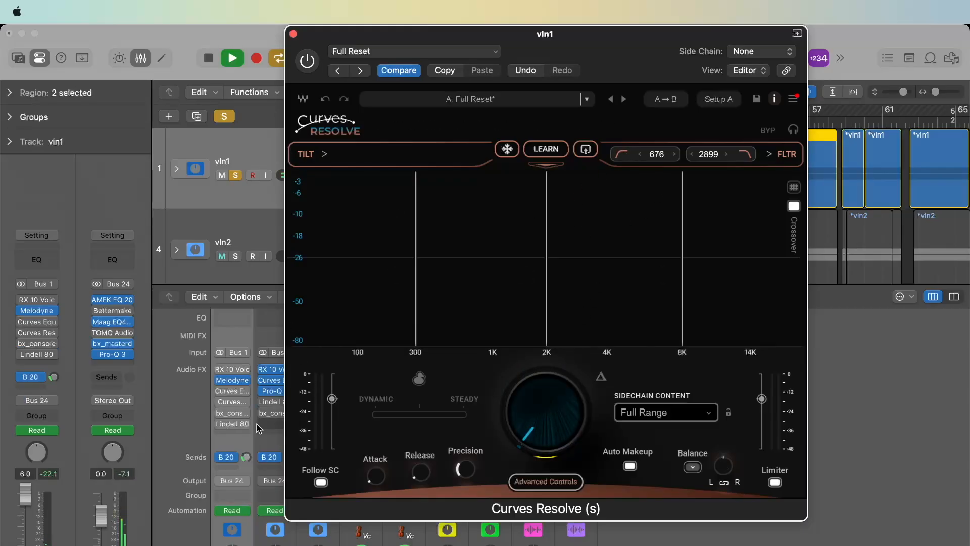
left_click(220, 403)
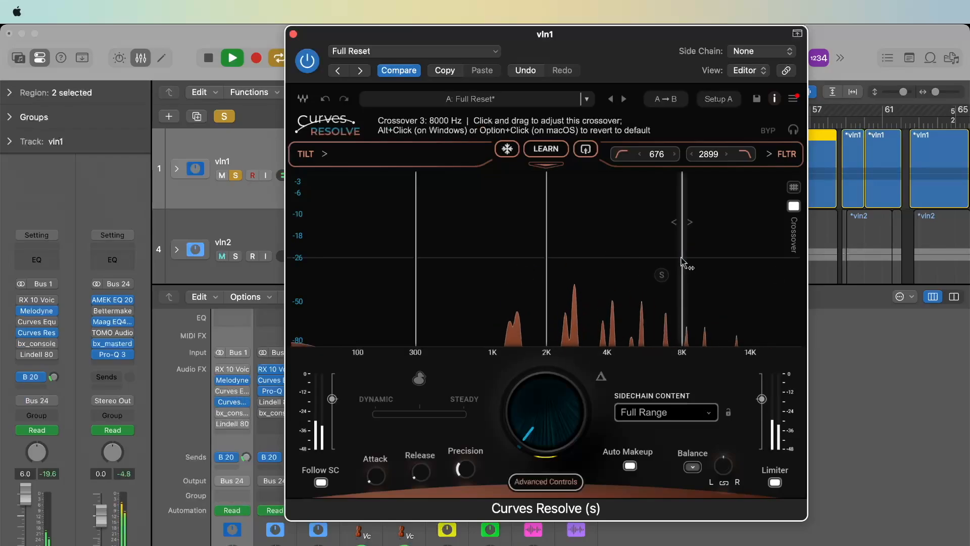
Move Resolve's highest crossover from 8 kHz to about 4 kHz and increase band 3's reduction nearly to maximum
key("space")
left_click_drag(682, 254, 611, 254)
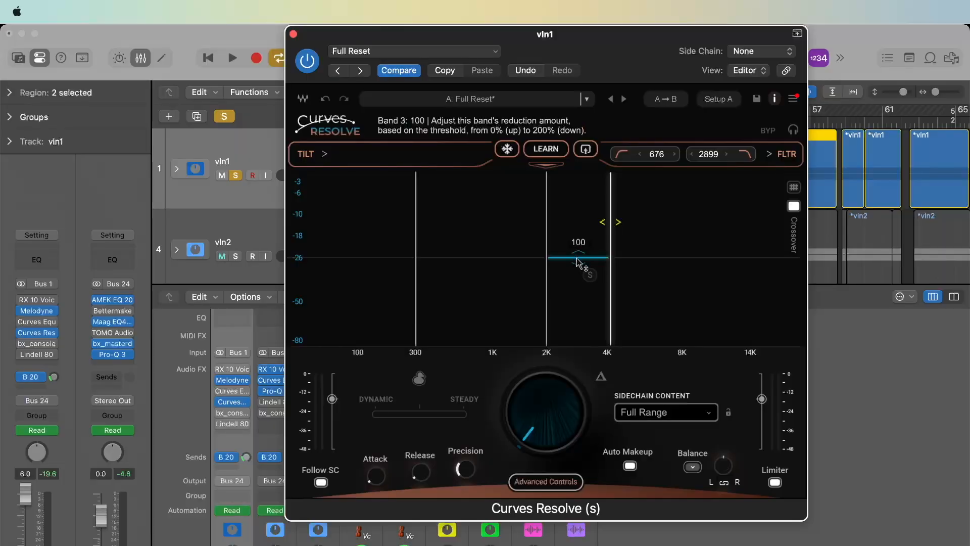
key("space")
left_click_drag(577, 263, 578, 271)
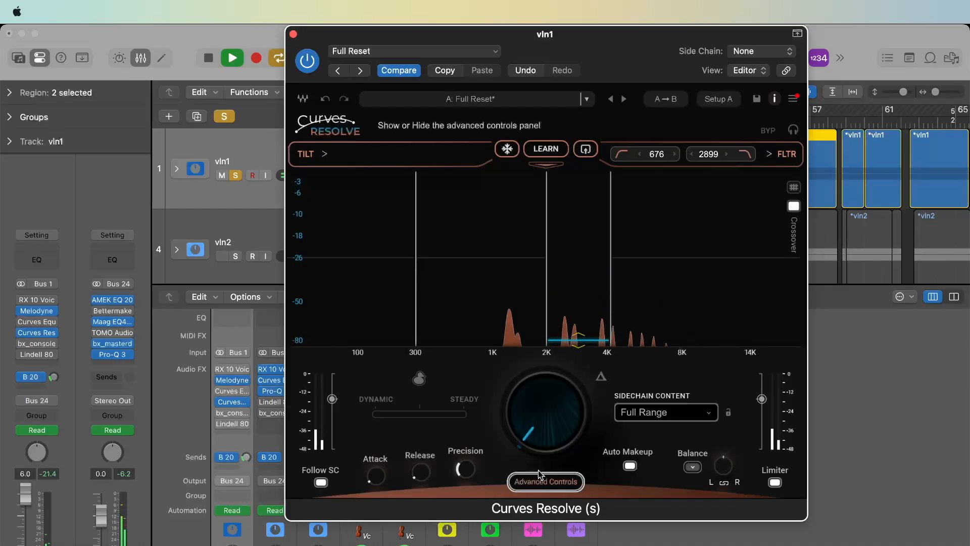
Raise Resolve's overall intensity nearly to maximum and audition the soloed vln1 track
left_click_drag(550, 440, 551, 438)
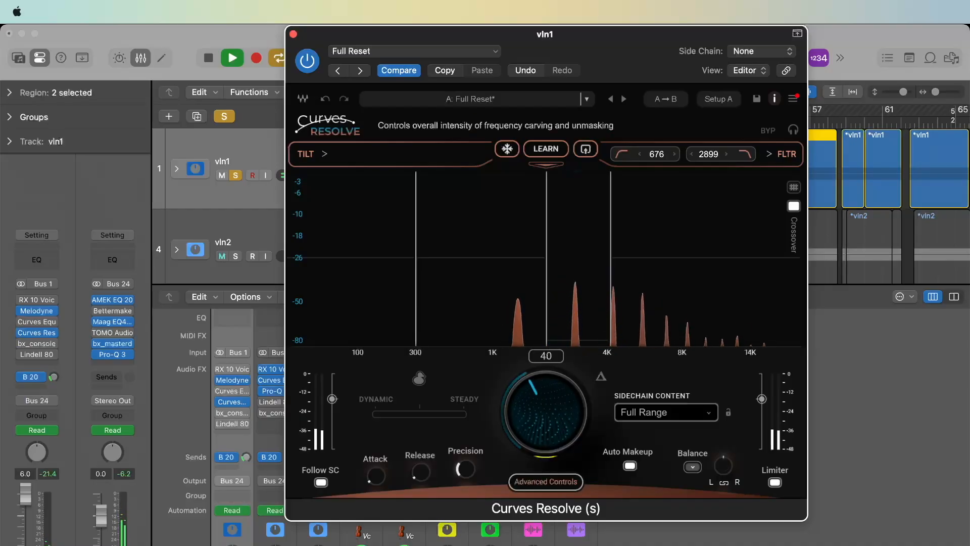
left_click_drag(551, 438, 552, 411)
key("space")
key("space")
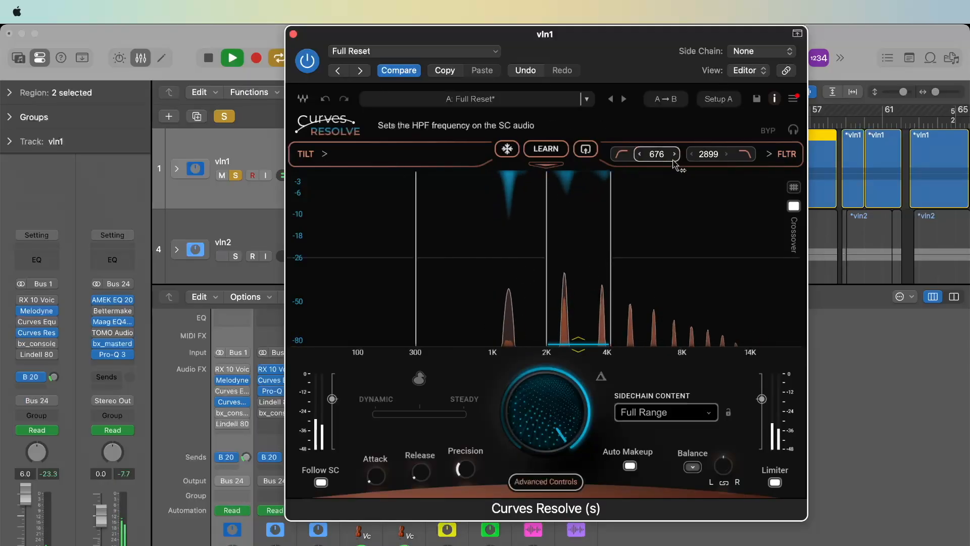
key("space")
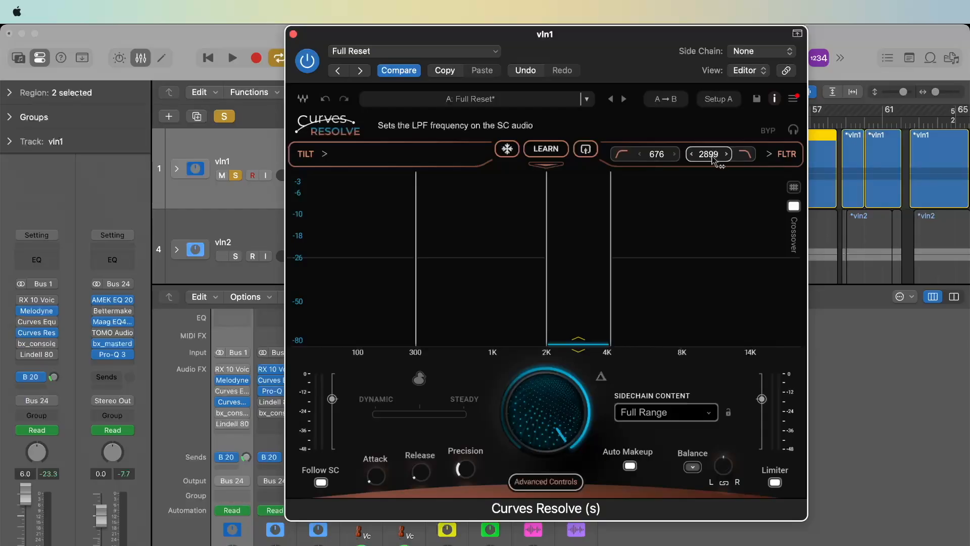
Audition the harsh passage of the soloed vln1 track with Curves Resolve active
key("space")
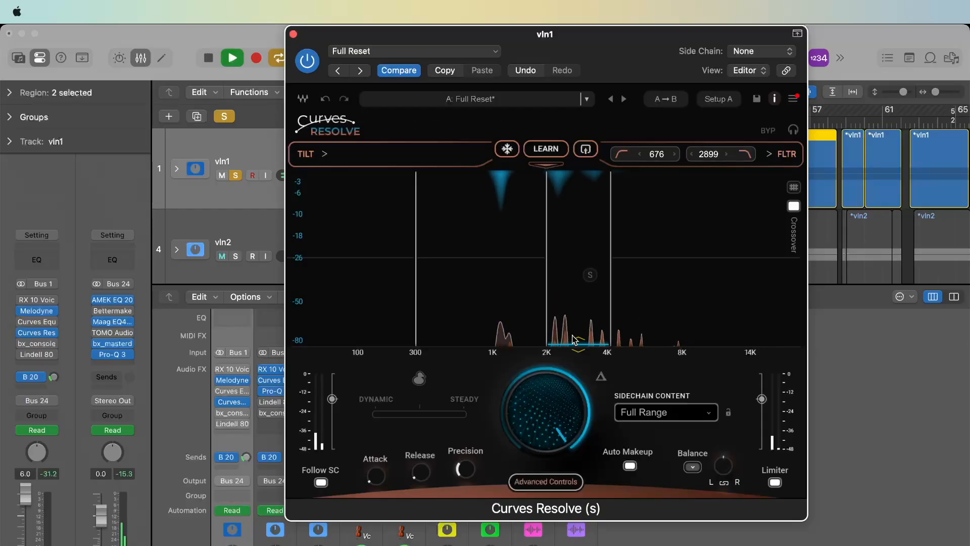
mouse_move(553, 399)
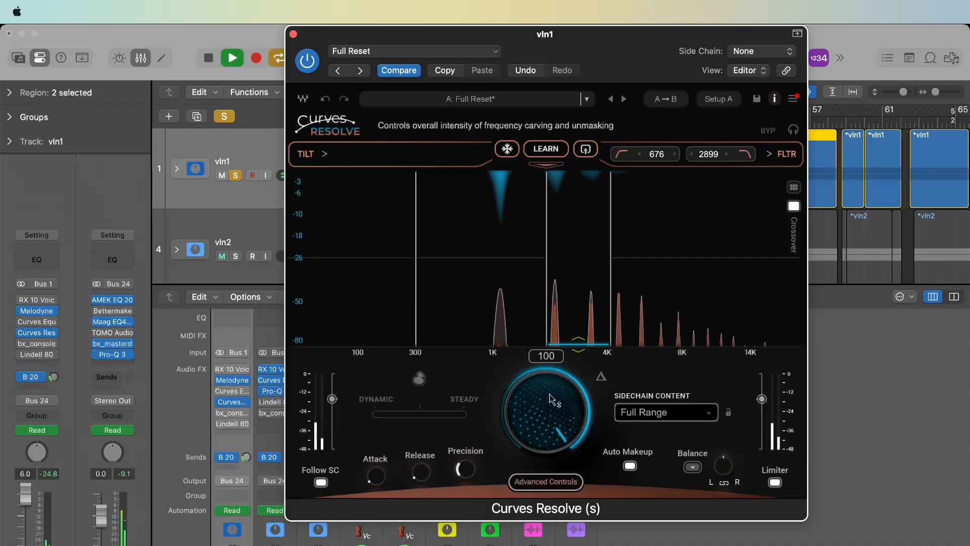
key("space")
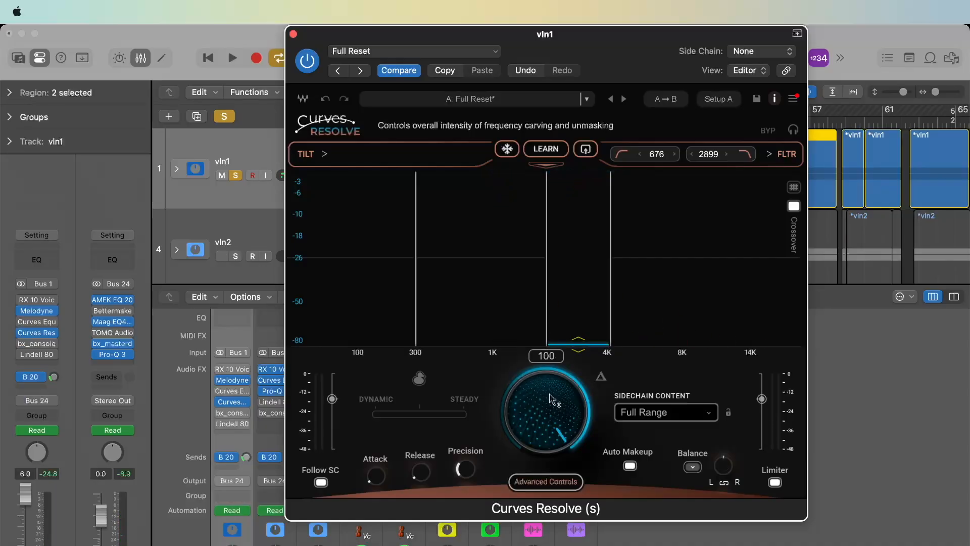
key("space")
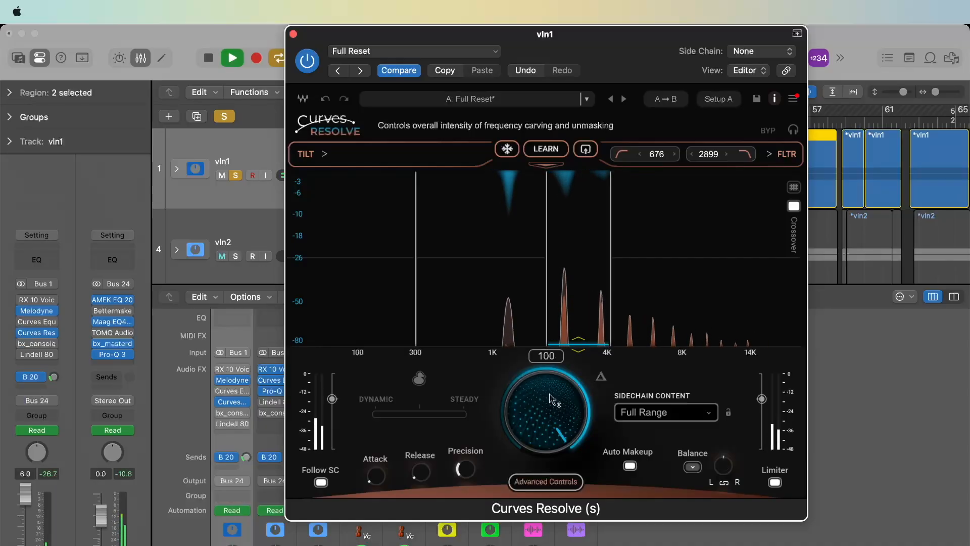
key("space")
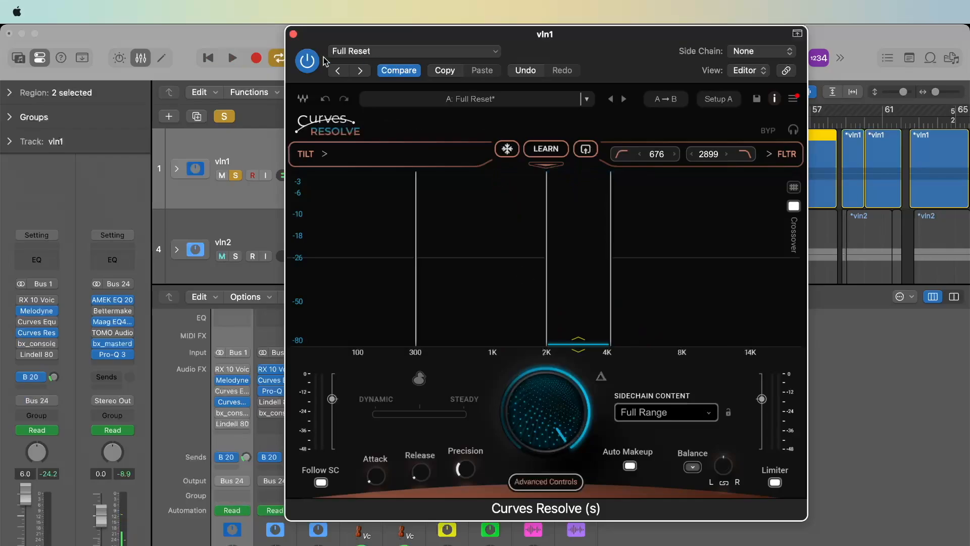
Switch from Curves Resolve to Curves Equator on the vln1 channel, activate Equator and audition the track
left_click(294, 35)
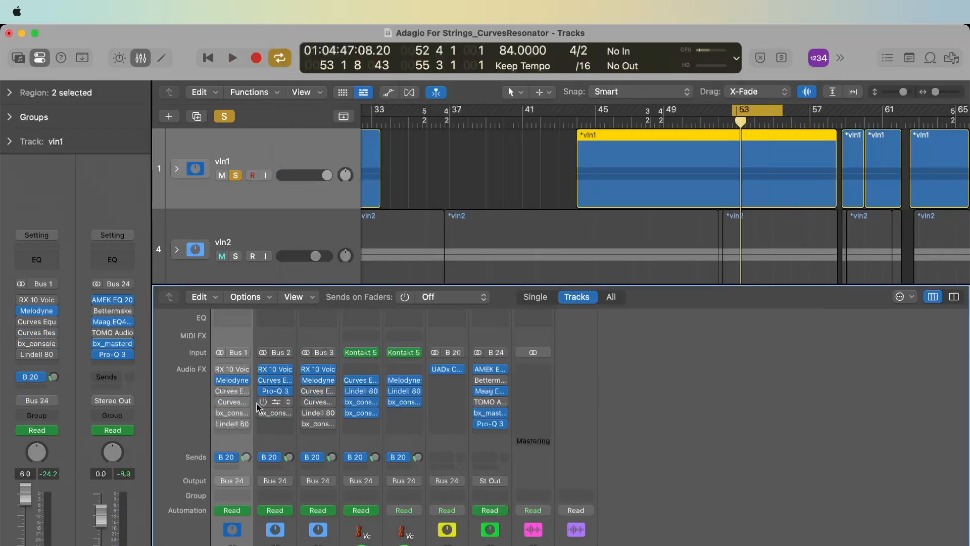
left_click(231, 391)
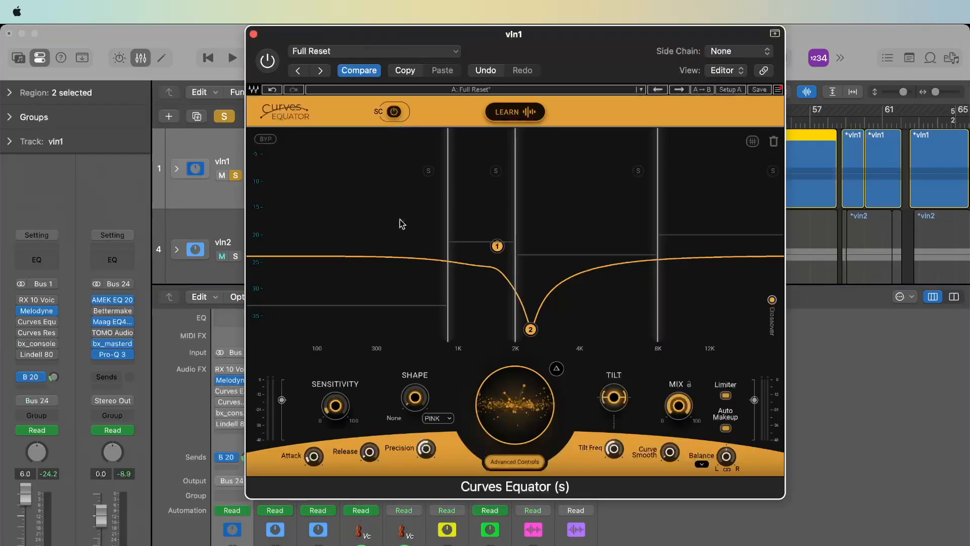
left_click(269, 60)
key("space")
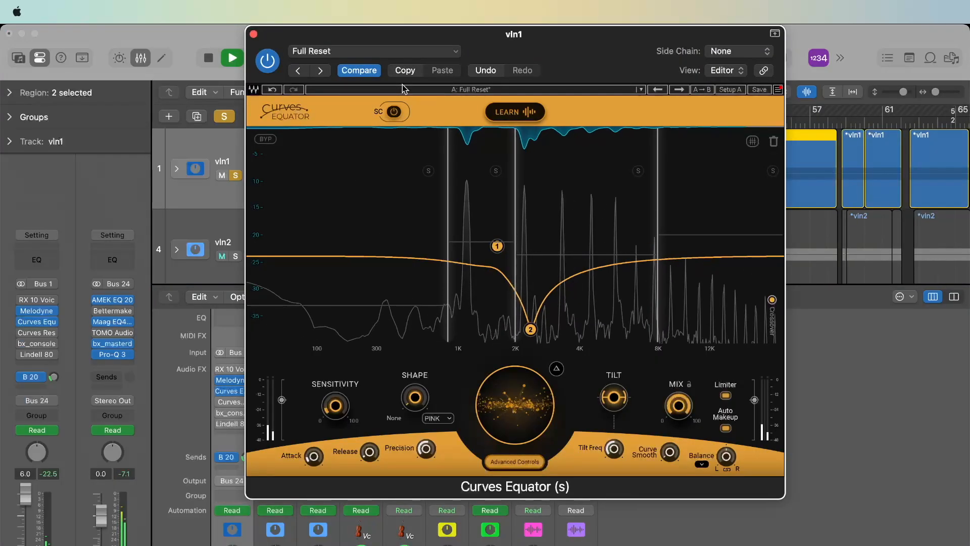
key("space")
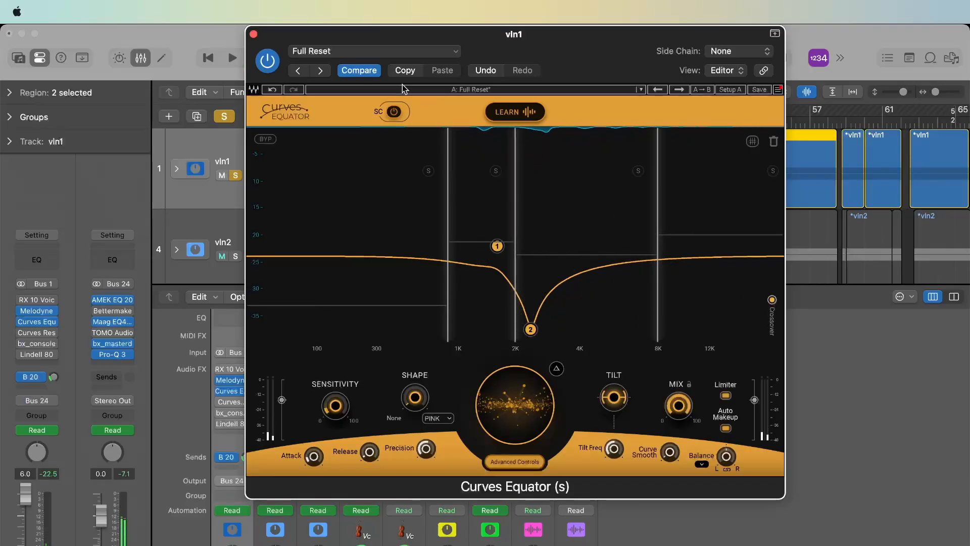
Lower Equator's second curve node to about -32.2 at 2380 Hz and audition the soloed vln1 track
left_click_drag(531, 333, 532, 333)
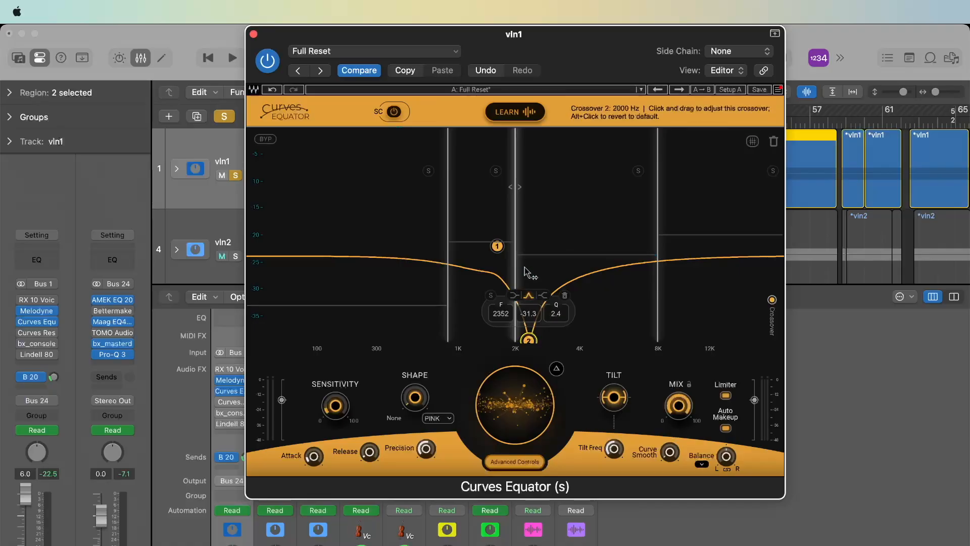
left_click_drag(529, 342, 533, 354)
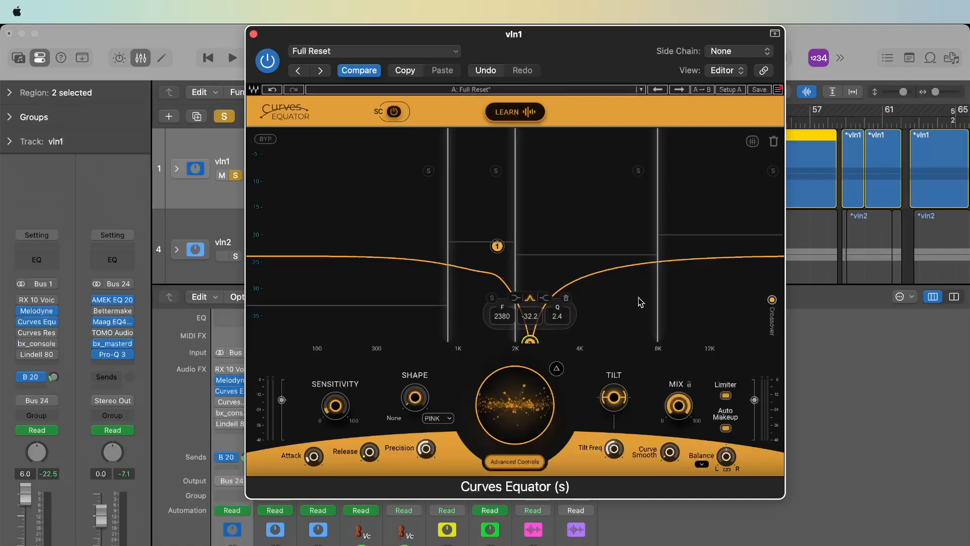
key("space")
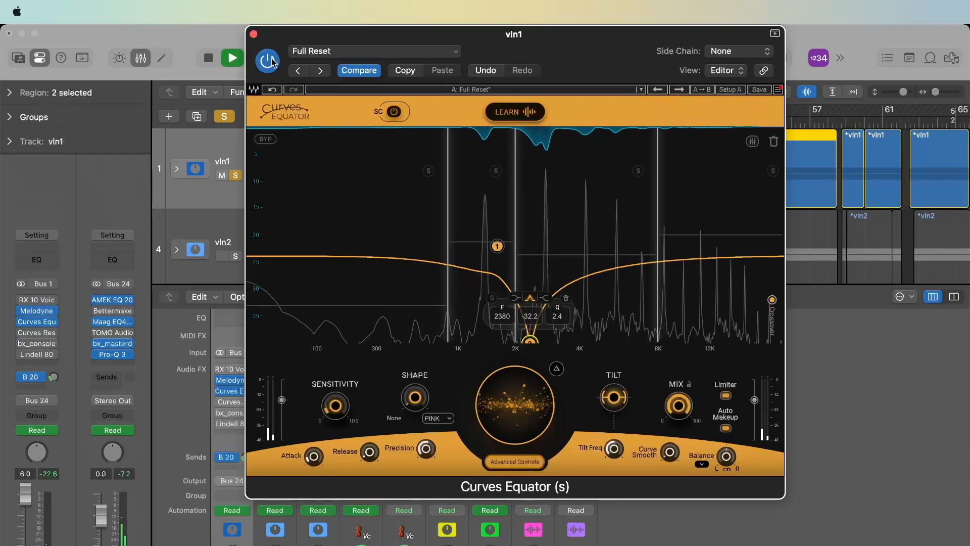
key("space")
Open Curves Resolve on the vln1 channel in place of Equator, activate it and audition the track
left_click(253, 34)
left_click(262, 384)
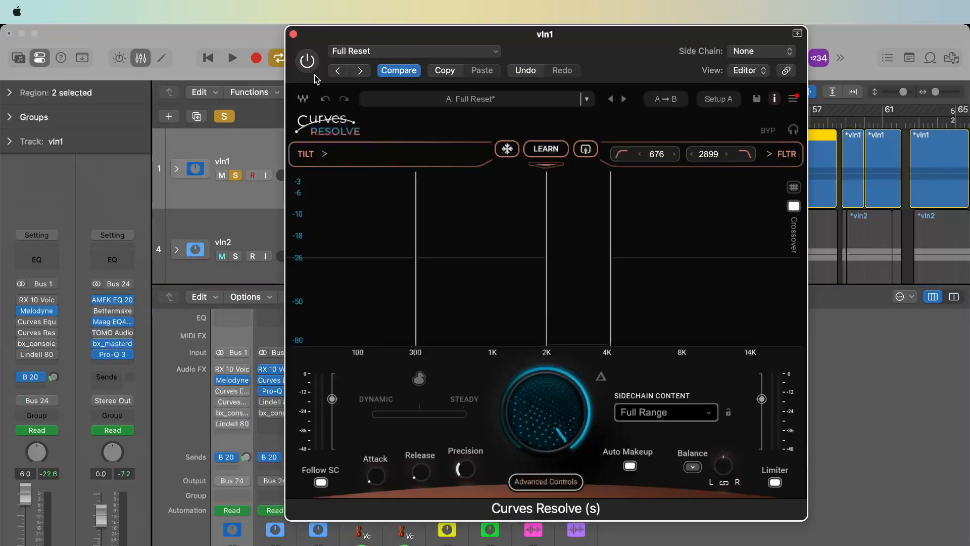
left_click(307, 61)
key("space")
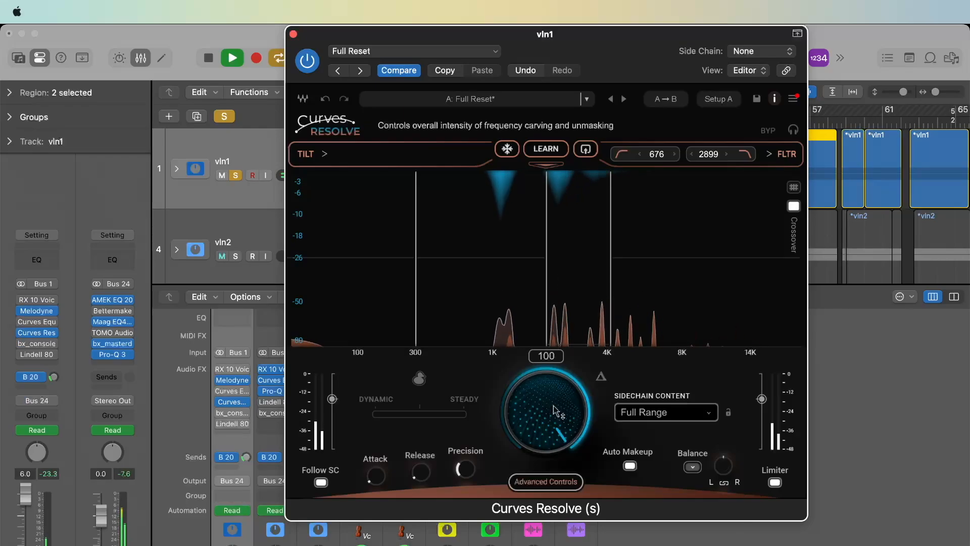
key("space")
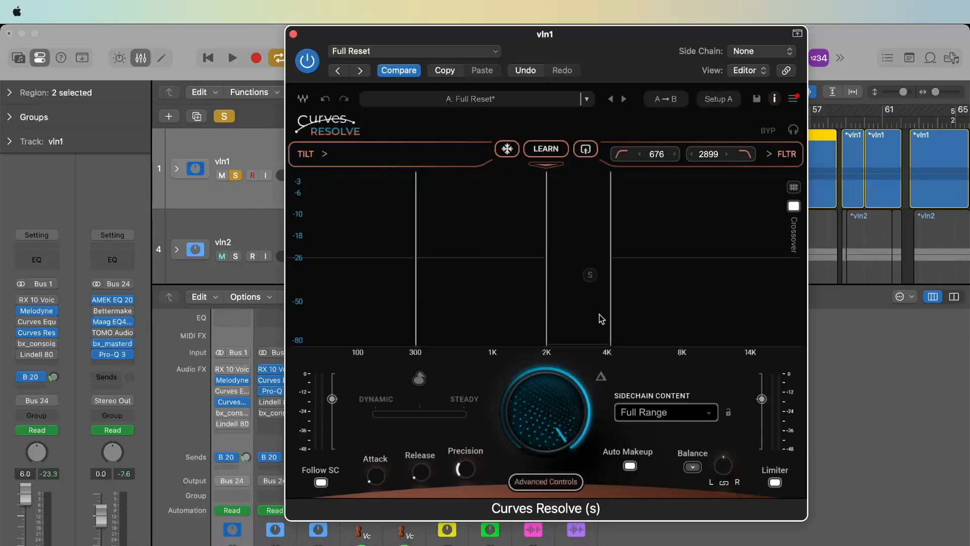
Spread Resolve's outer crossovers, moving the highest to just under 8 kHz and the lowest to just under 1 kHz
left_click_drag(611, 258, 610, 255)
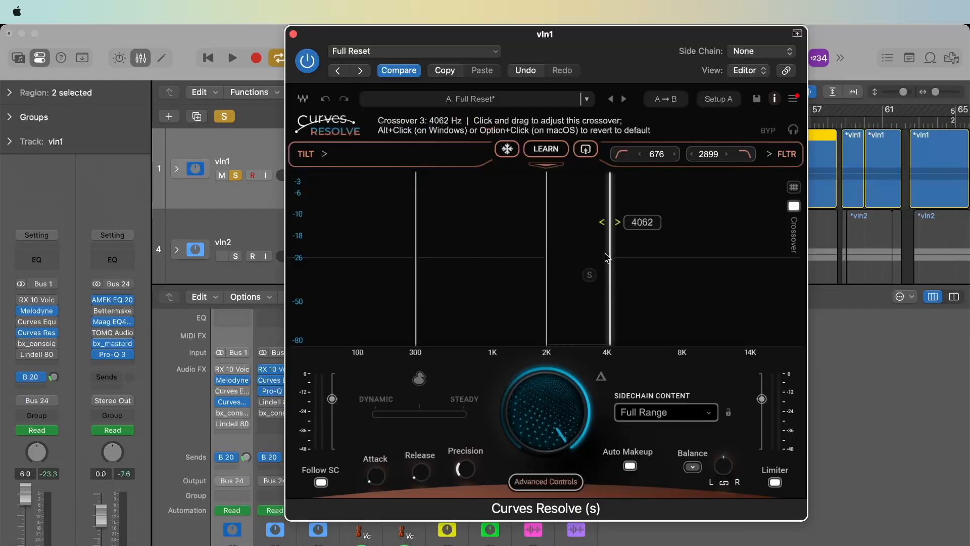
left_click(550, 235)
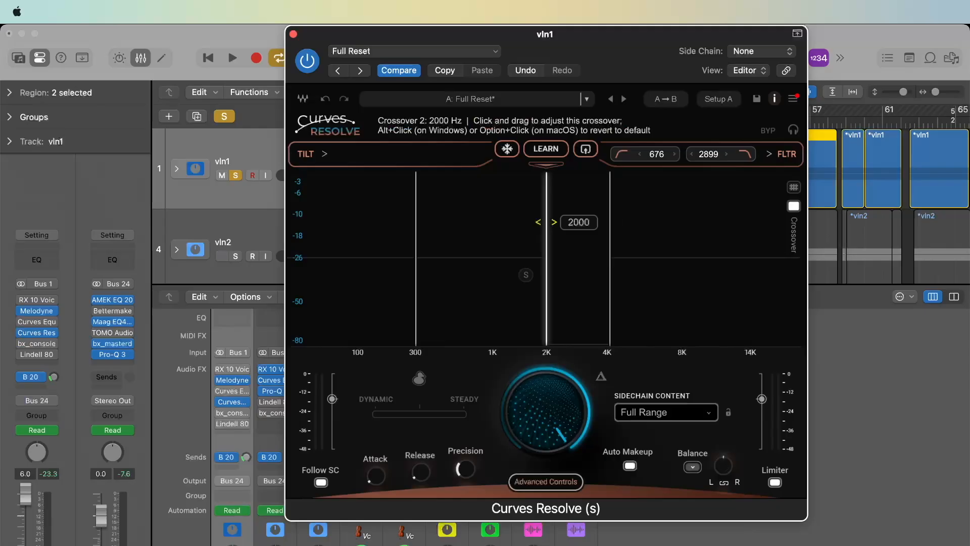
left_click(611, 225)
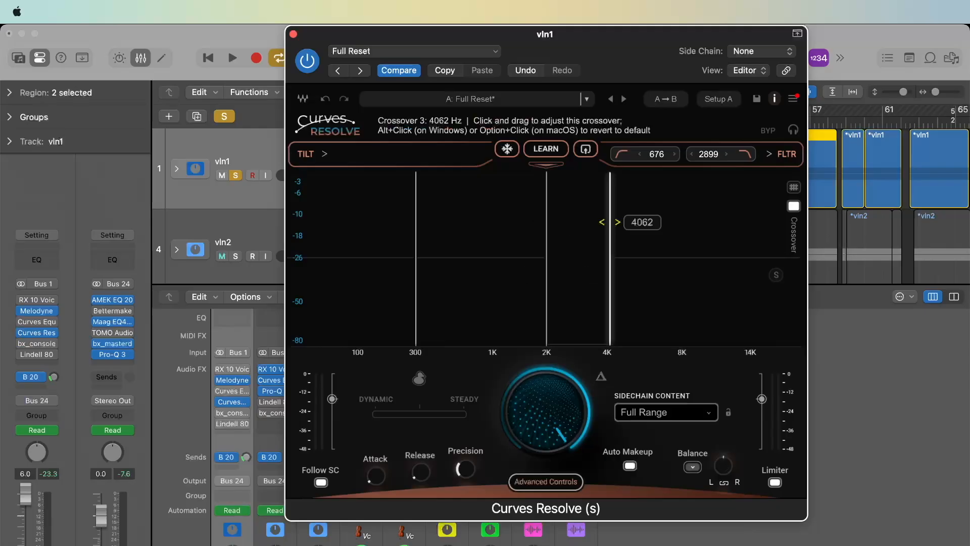
left_click_drag(610, 222, 668, 226)
left_click_drag(416, 223, 483, 224)
left_click(547, 222)
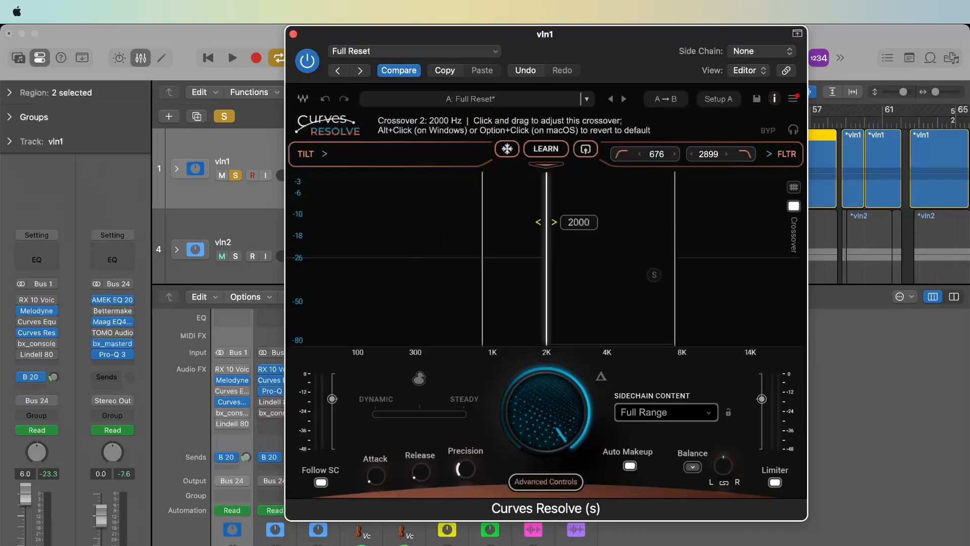
left_click(482, 222)
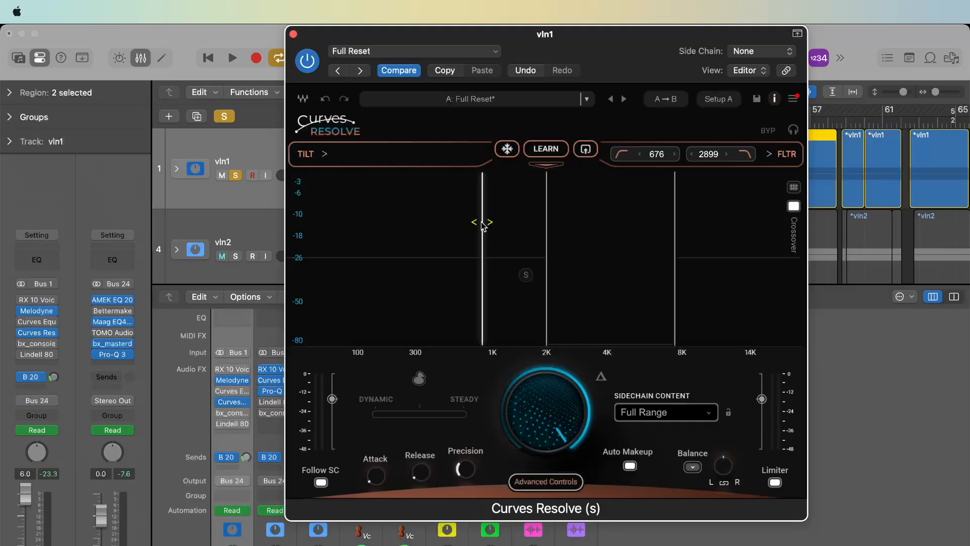
Move Resolve's lowest crossover to slightly above 300 Hz, the middle one just below 2 kHz and the highest to 3970 Hz
left_click_drag(479, 226, 426, 226)
mouse_move(547, 223)
left_mouse_down()
mouse_move(488, 223)
mouse_move(544, 223)
left_mouse_up()
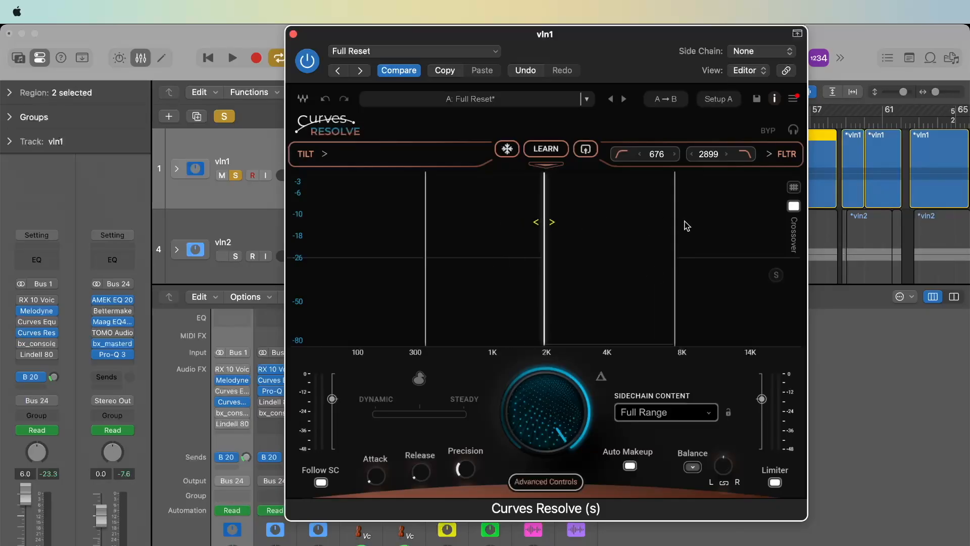
left_click_drag(675, 223, 608, 223)
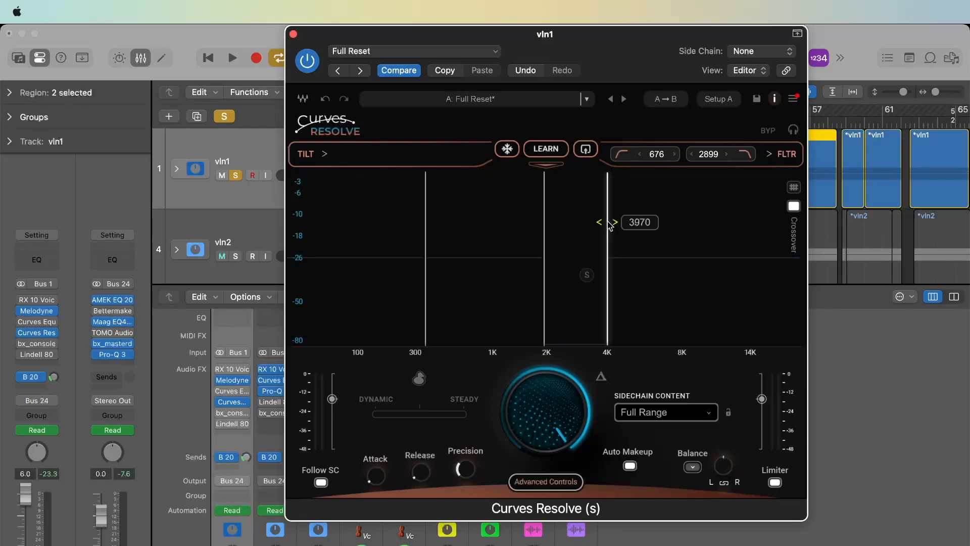
Audition the soloed vln1 track while working Resolve's overall intensity control
key("space")
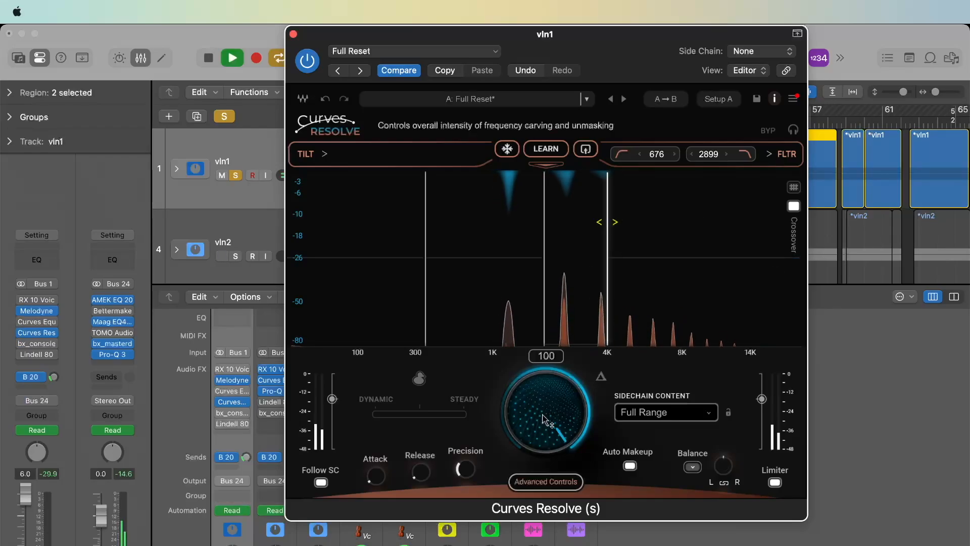
left_click_drag(541, 424, 533, 79)
key("space")
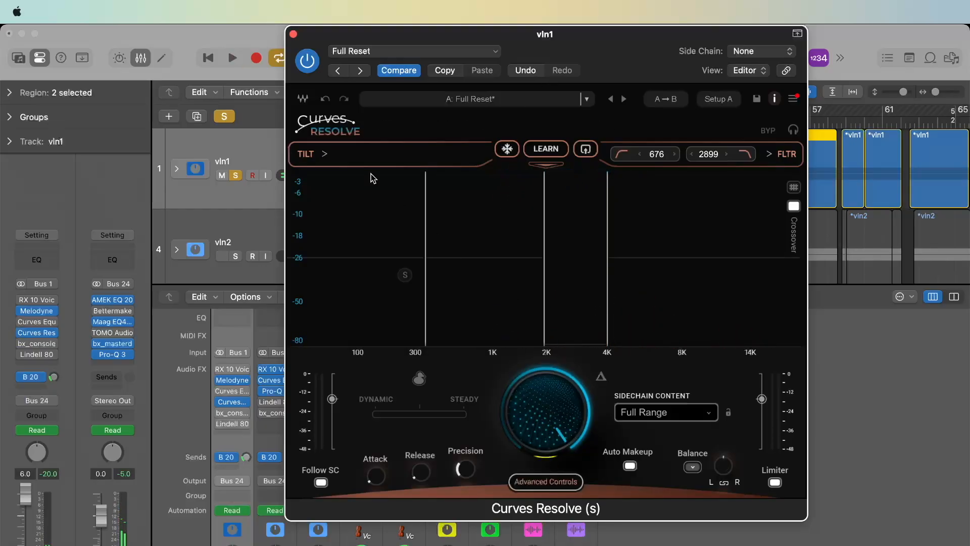
Bypass Curves Resolve on vln1, activate Curves Equator in its place and audition the track
left_click(307, 60)
left_click(293, 34)
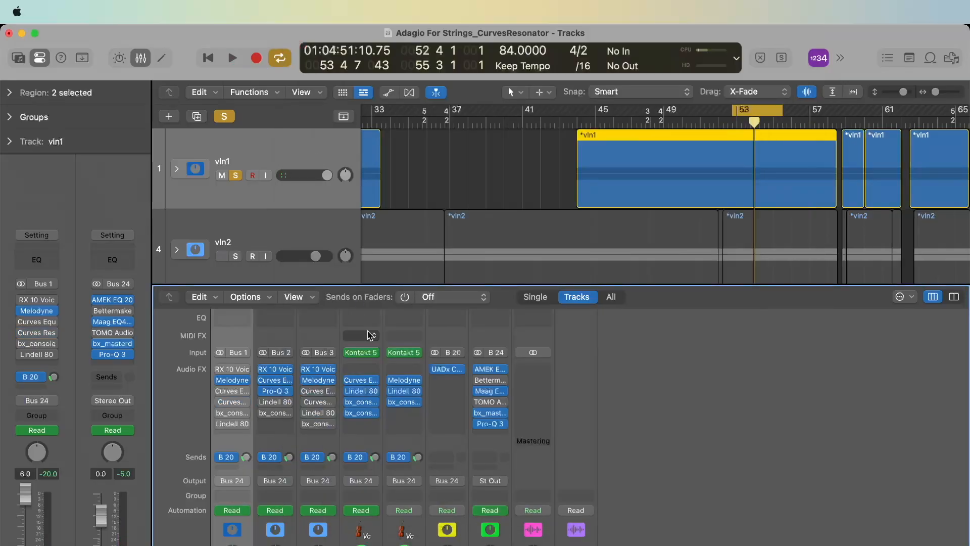
left_click(229, 392)
left_click(268, 60)
key("space")
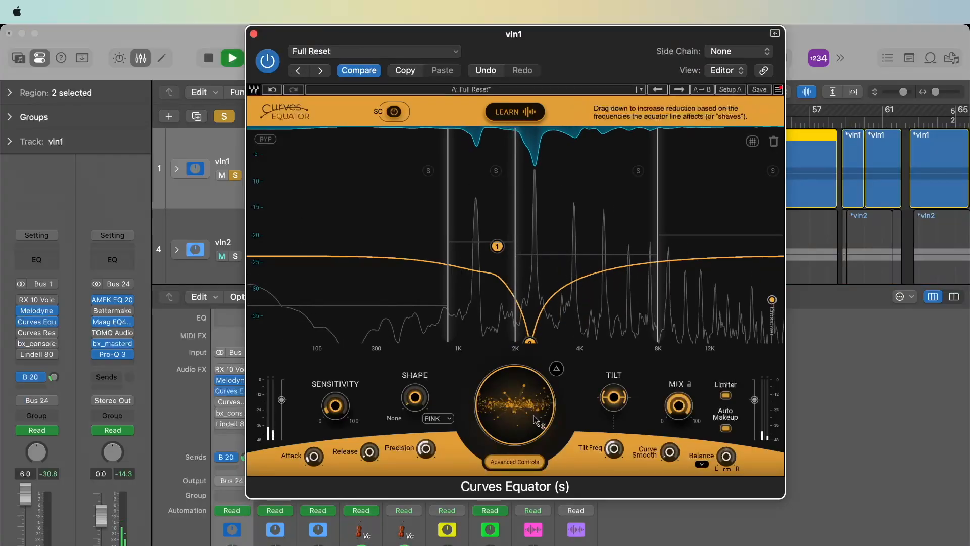
mouse_move(519, 426)
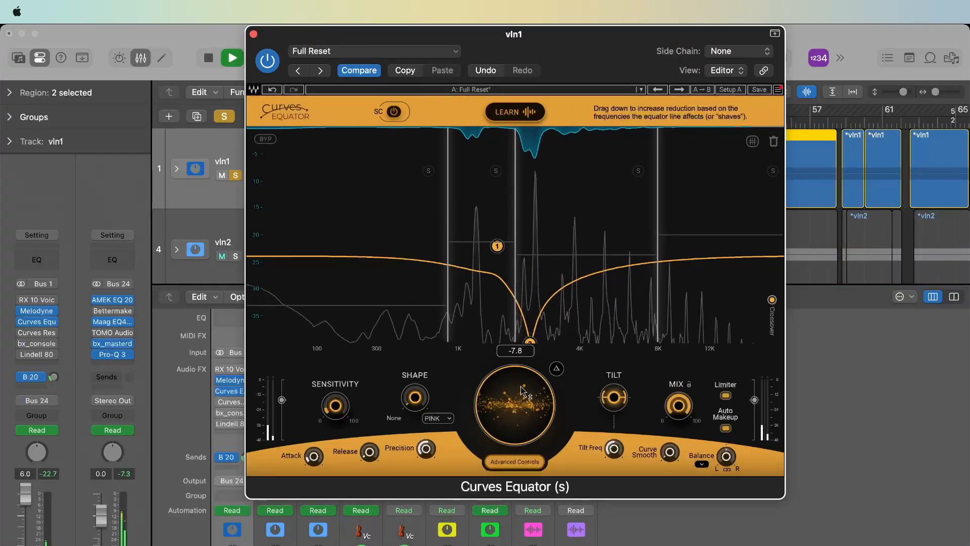
key("space")
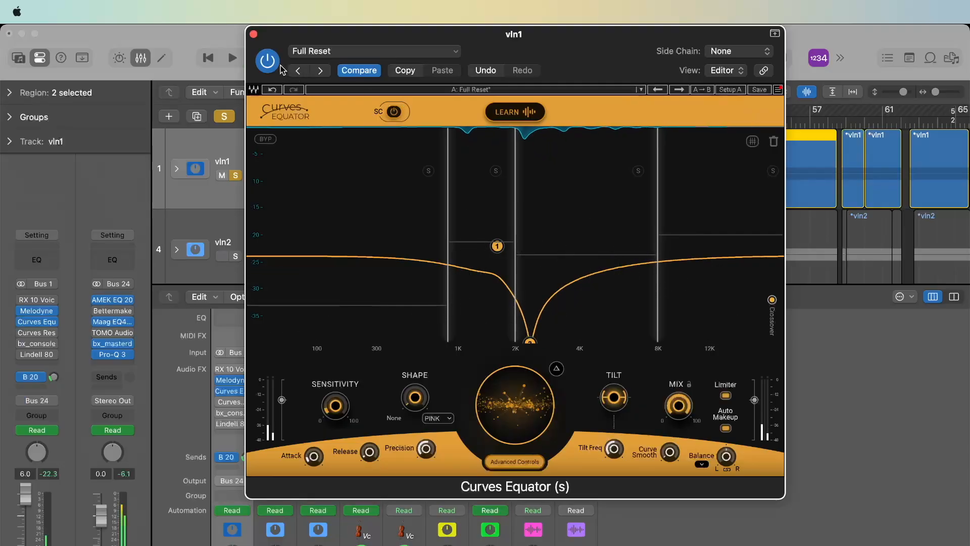
Bypass Curves Equator on vln1, audition the unprocessed track and close the plugin window
left_click(267, 61)
key("space")
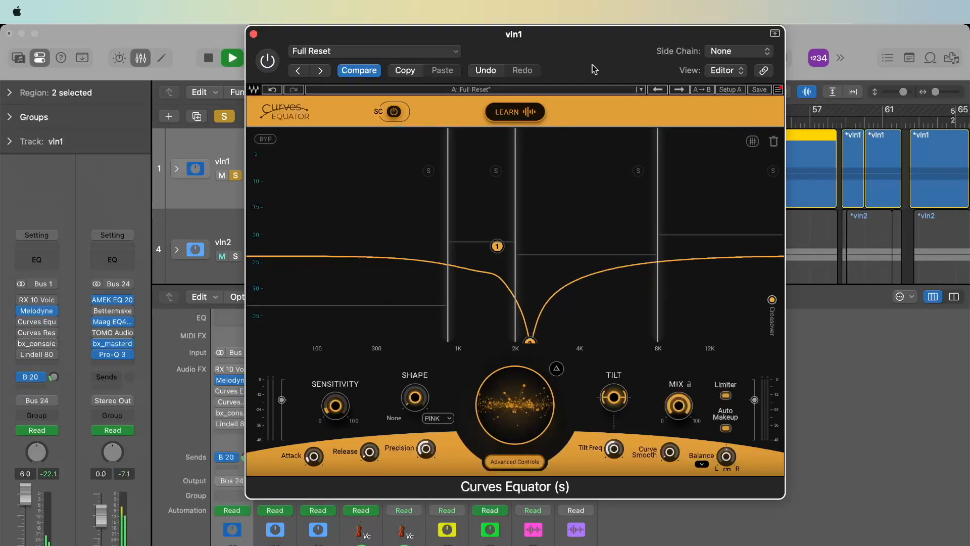
key("space")
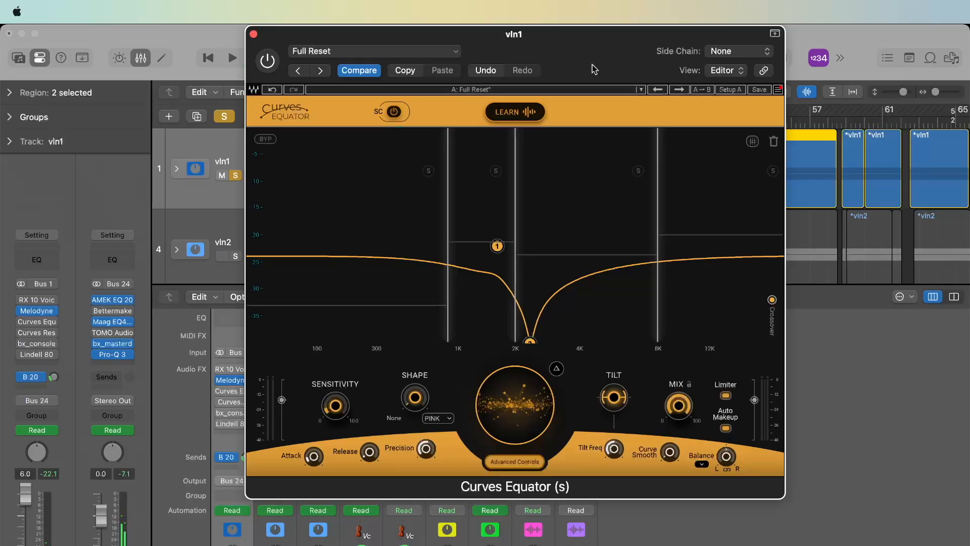
left_click(254, 35)
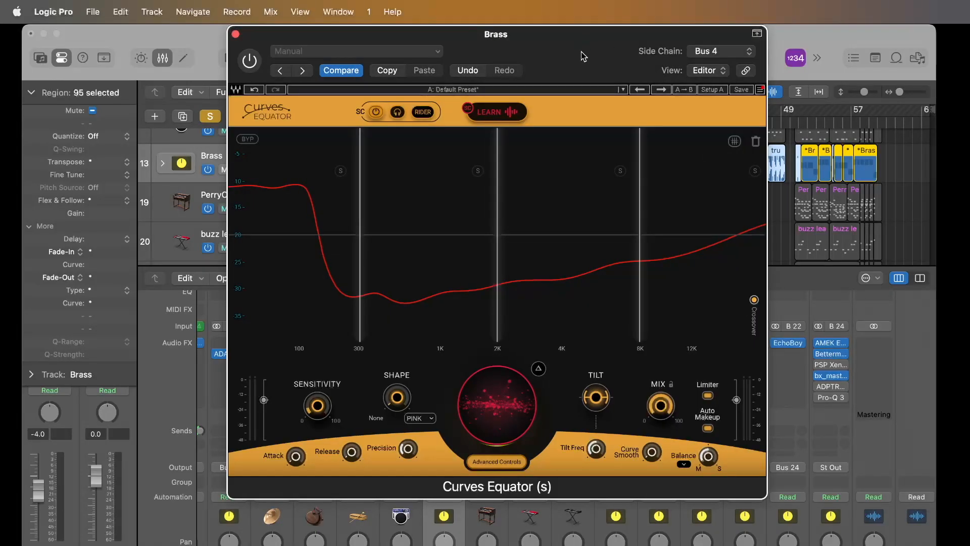
Close the Curves Equator window on the Brass channel and play the soloed Brass track with both Curves plugins bypassed
left_click_drag(567, 42, 578, 46)
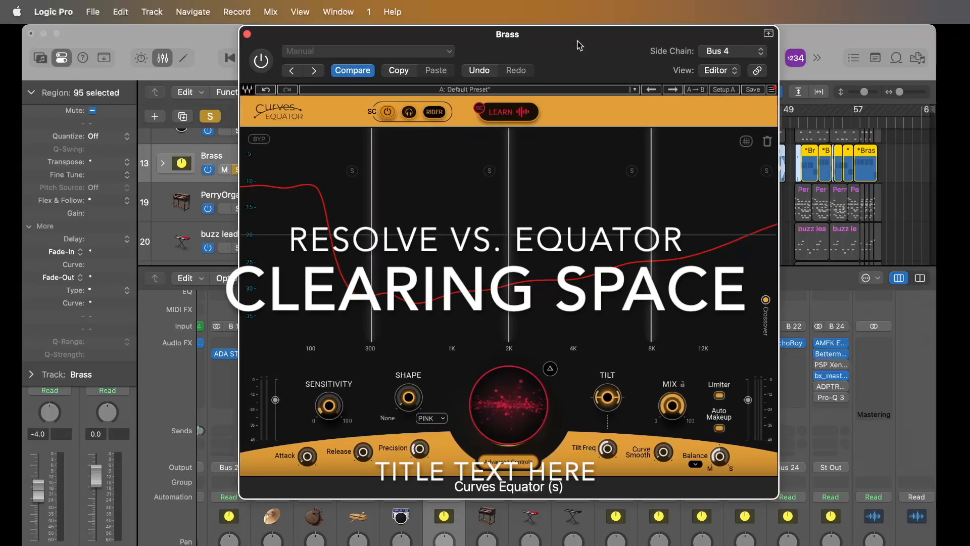
left_click(247, 35)
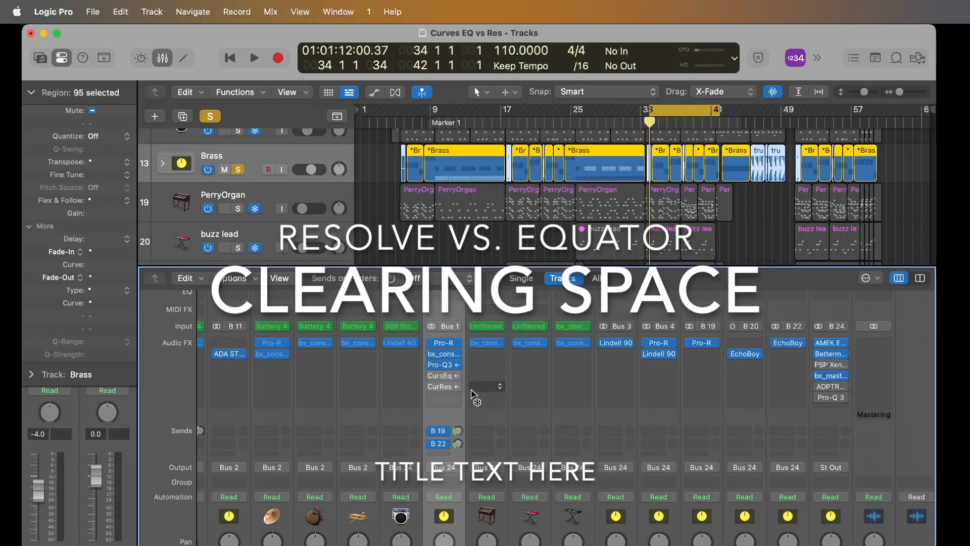
scroll(353, 230, "up", 3)
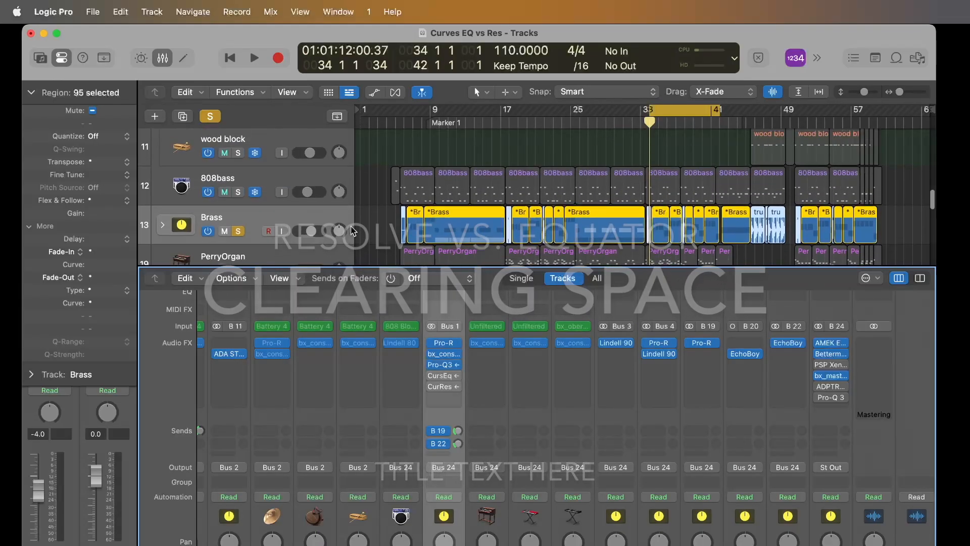
key("space")
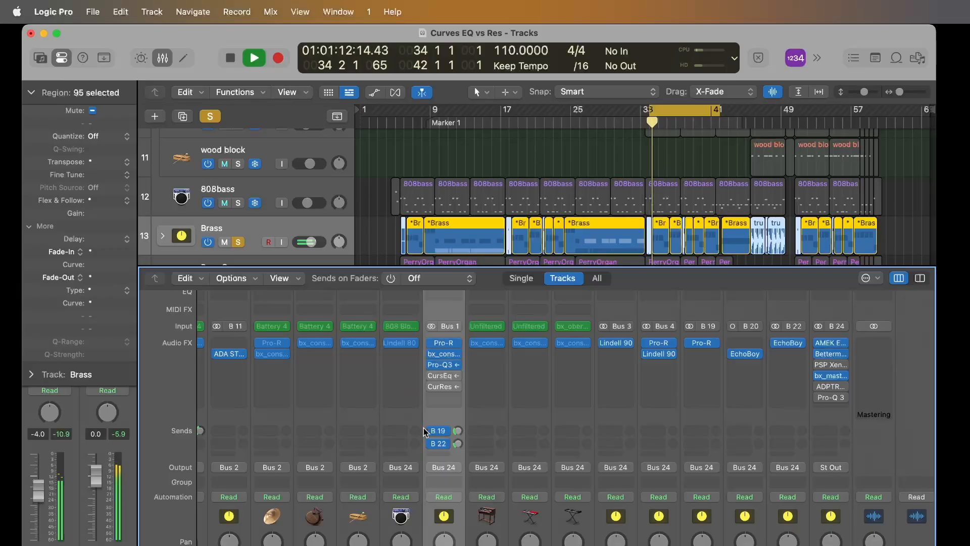
Examine the Brass and sidechain spectra in Pro-Q 3 on the Brass channel and close the plugin window
left_click(443, 366)
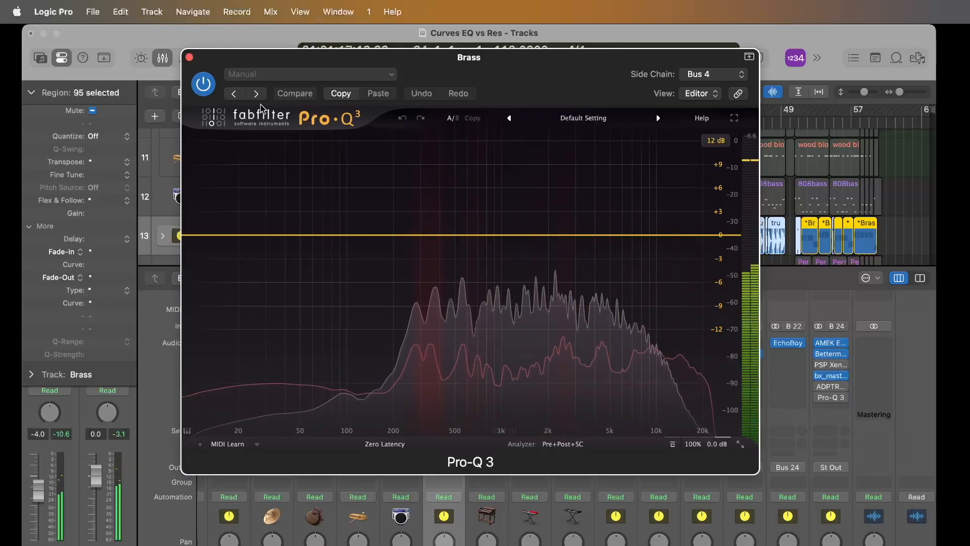
left_click(189, 58)
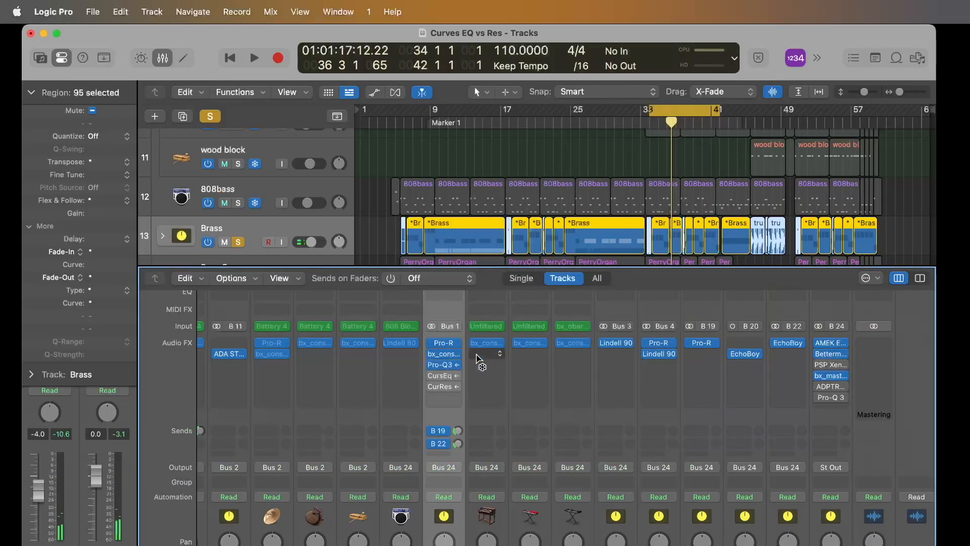
Open Curves Equator on the Brass channel, start playback and activate the plugin to audition its unmasking
left_click(442, 379)
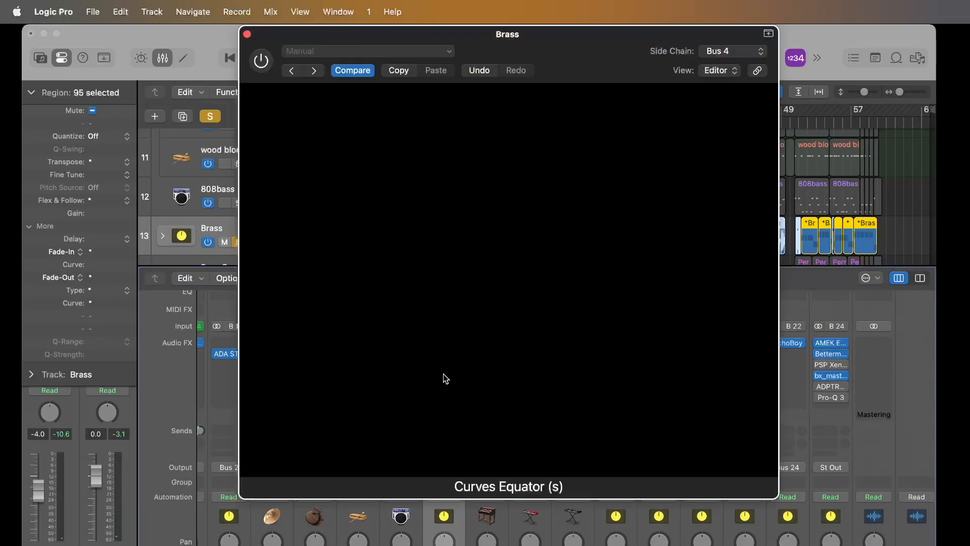
left_click_drag(583, 47, 574, 47)
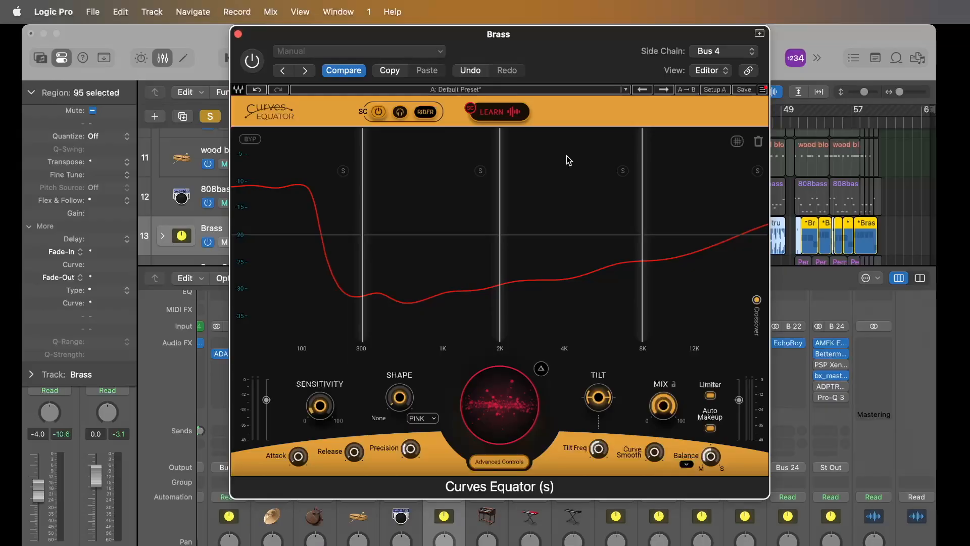
key("space")
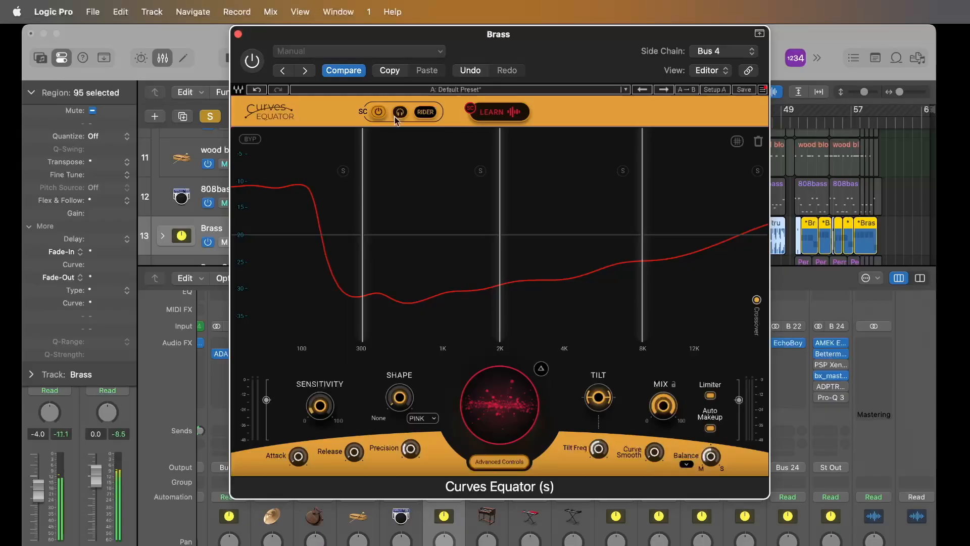
left_click(252, 60)
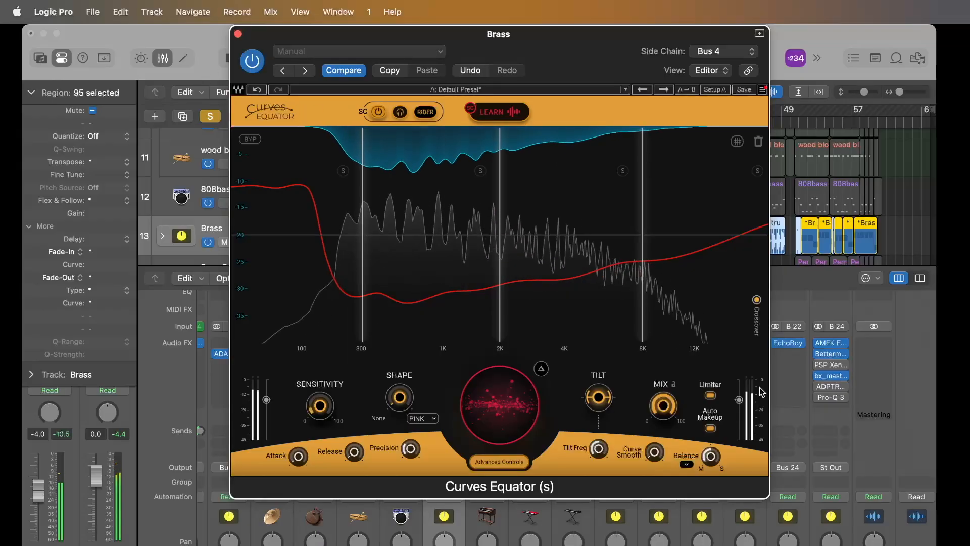
mouse_move(715, 462)
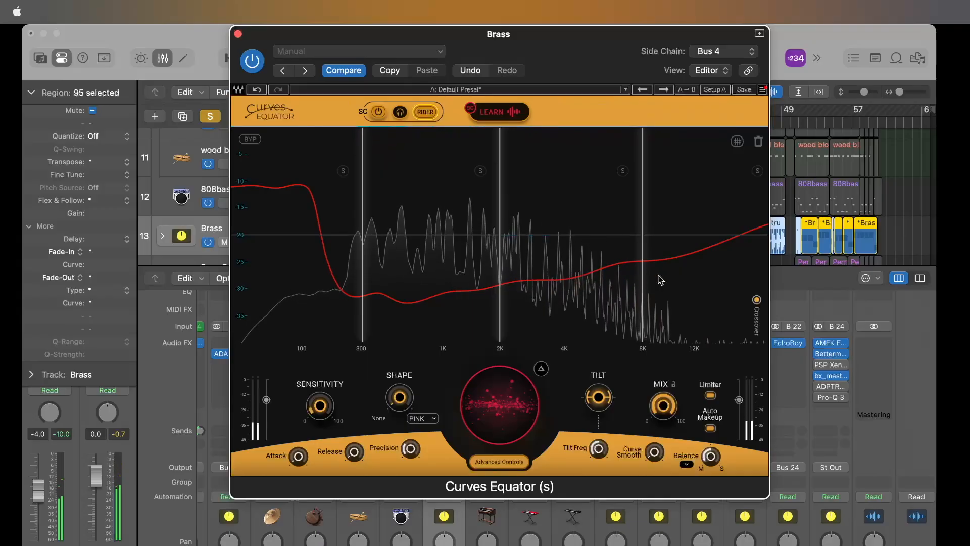
Audition Brass while sweeping Equator's Balance towards side at 49.1 and back towards mid, settling at -44.7
left_click_drag(577, 34, 564, 34)
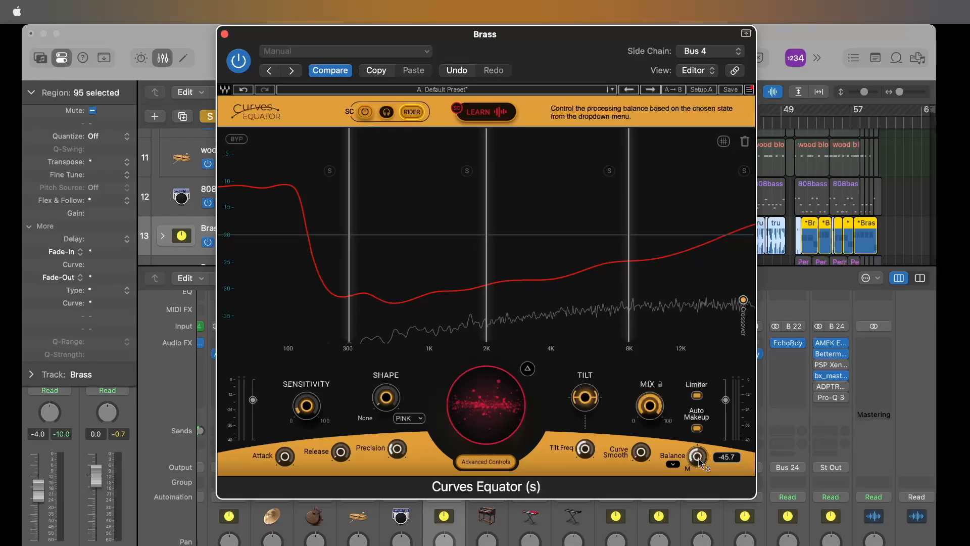
key("space")
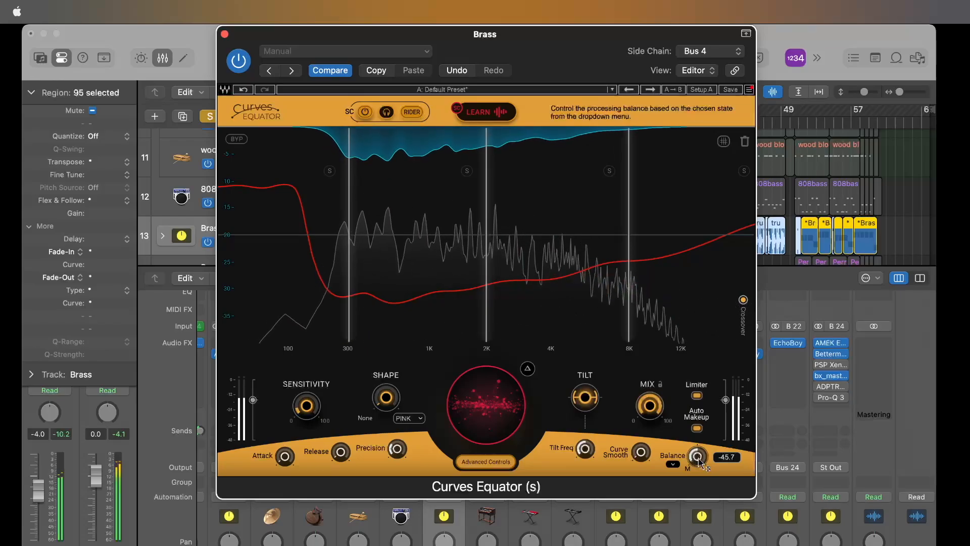
mouse_move(698, 461)
left_mouse_down()
mouse_move(699, 263)
mouse_move(700, 474)
left_mouse_up()
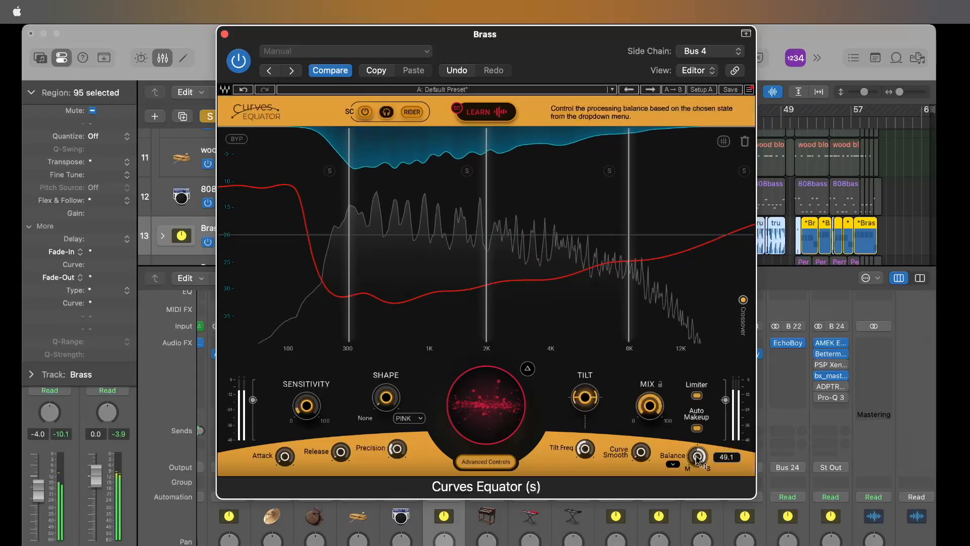
left_click_drag(696, 457, 697, 545)
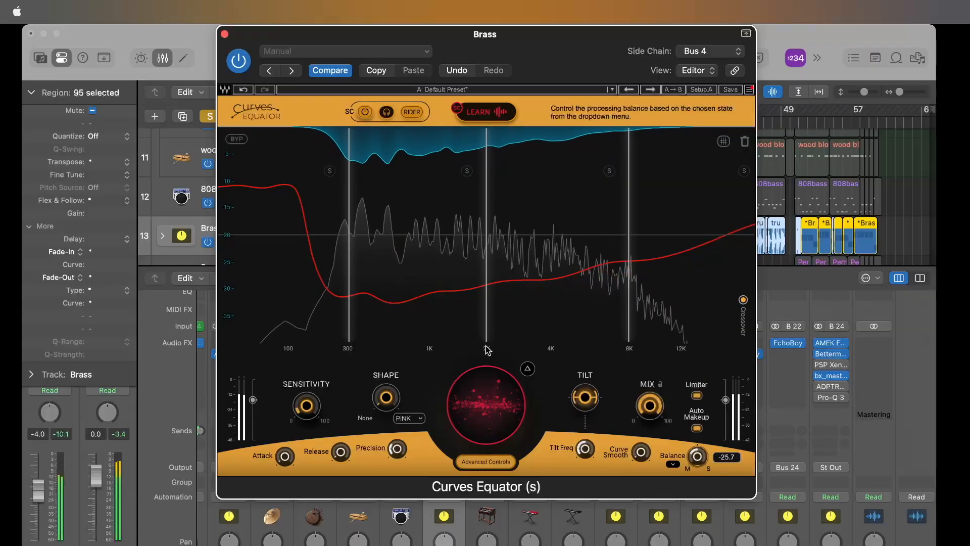
left_click_drag(698, 456, 697, 529)
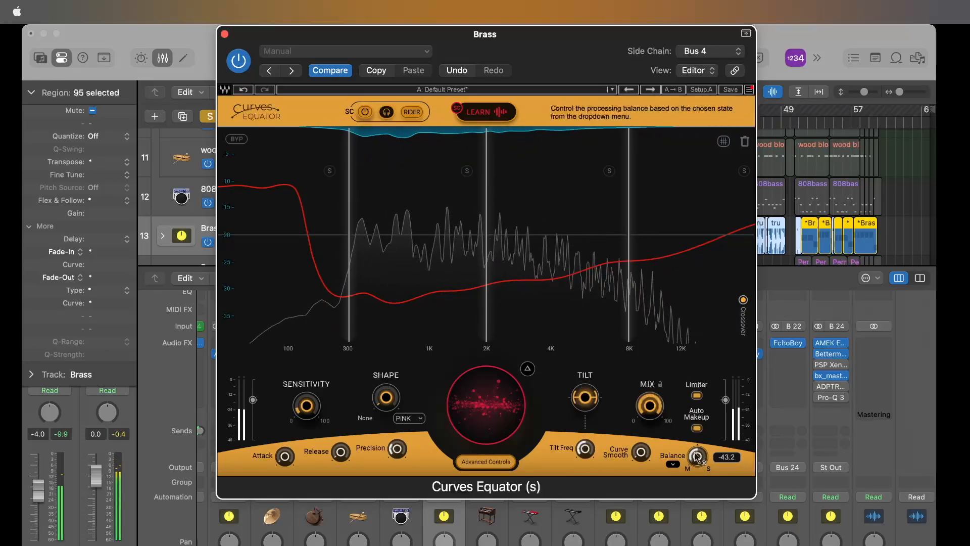
left_click_drag(698, 454, 697, 458)
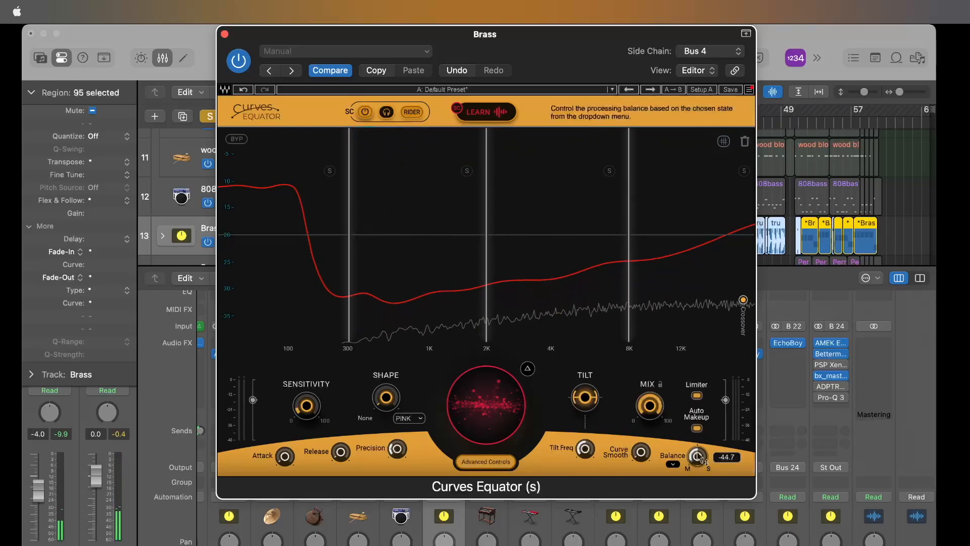
mouse_move(627, 285)
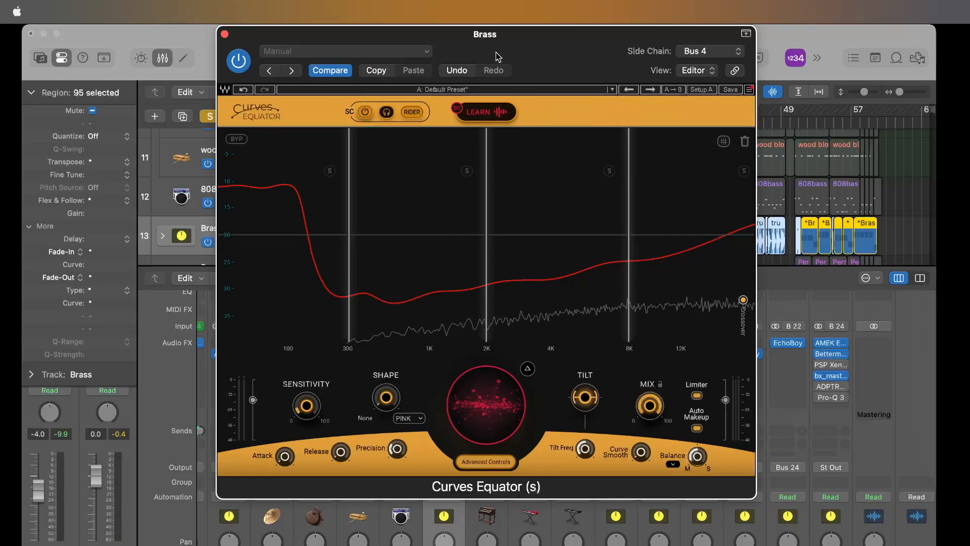
Bypass and close Curves Equator on the Brass channel, and activate and open Curves Resolve in its place
mouse_move(514, 44)
left_mouse_down()
mouse_move(519, 54)
mouse_move(520, 38)
left_mouse_up()
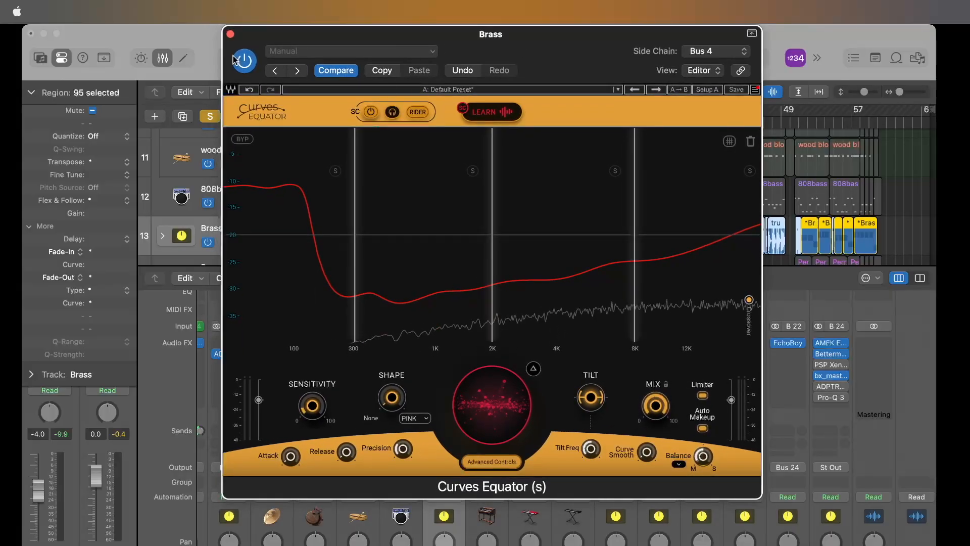
left_click(230, 34)
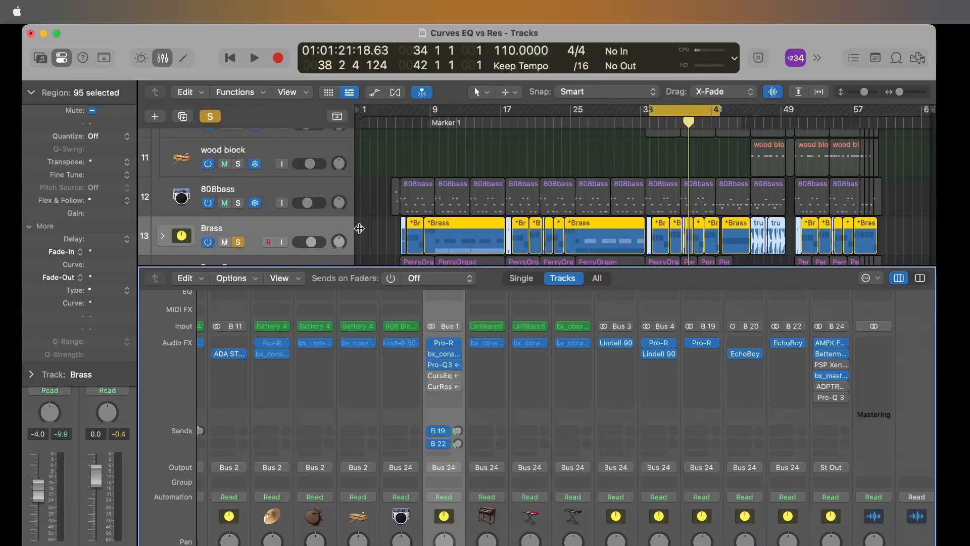
left_click(433, 388)
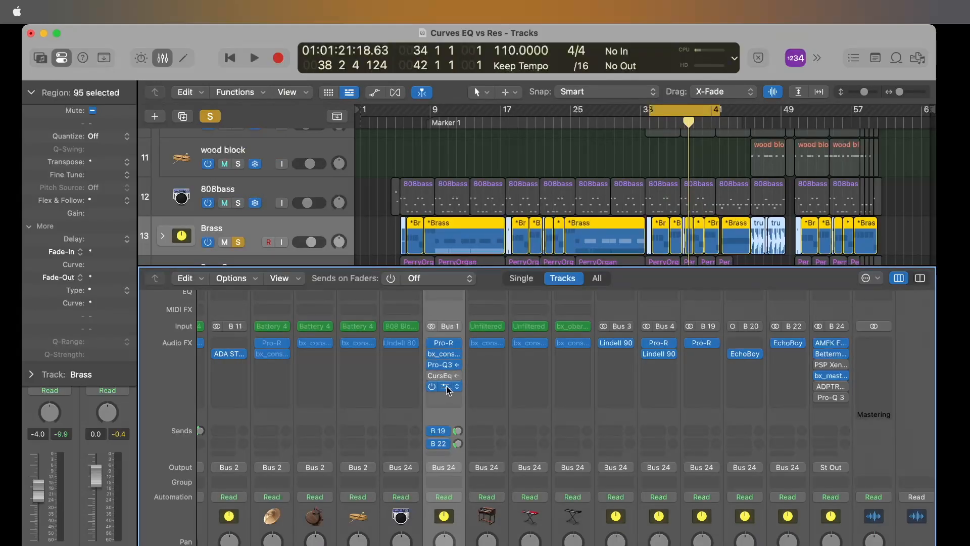
left_click(445, 387)
left_click_drag(545, 182, 476, 35)
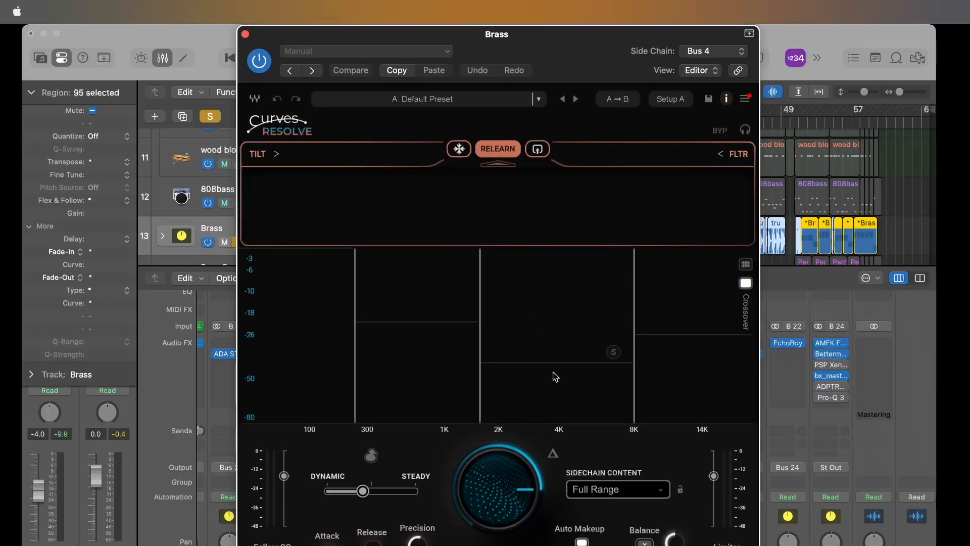
Turn Resolve's overall intensity down to its minimum and audition Brass while switching the plugin off and on
mouse_move(497, 484)
left_mouse_down()
mouse_move(477, 407)
mouse_move(495, 503)
left_mouse_up()
key("space")
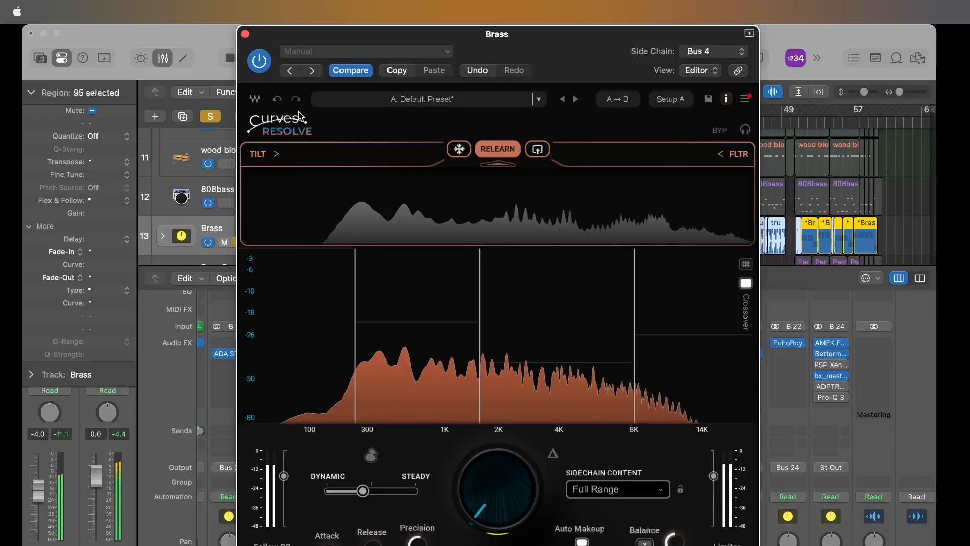
left_click(259, 60)
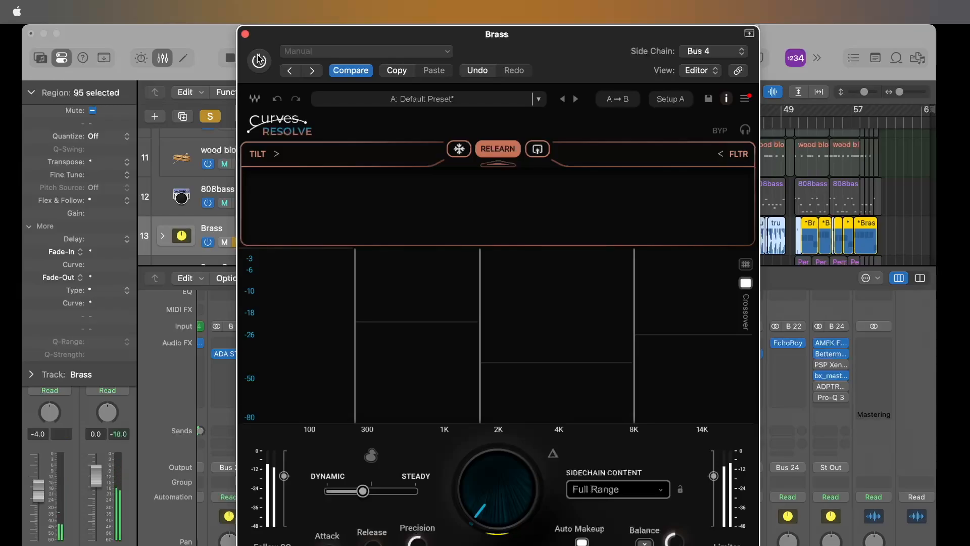
left_click(259, 60)
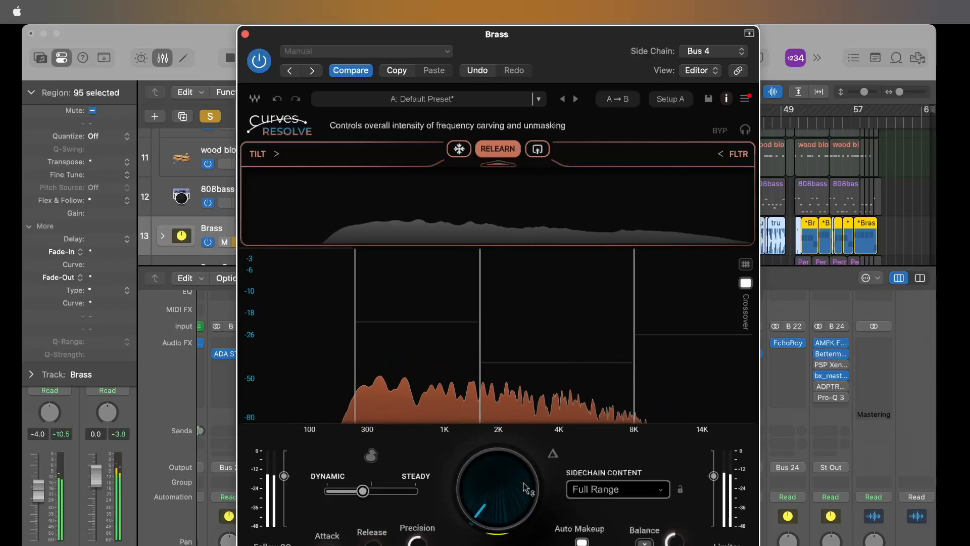
mouse_move(507, 502)
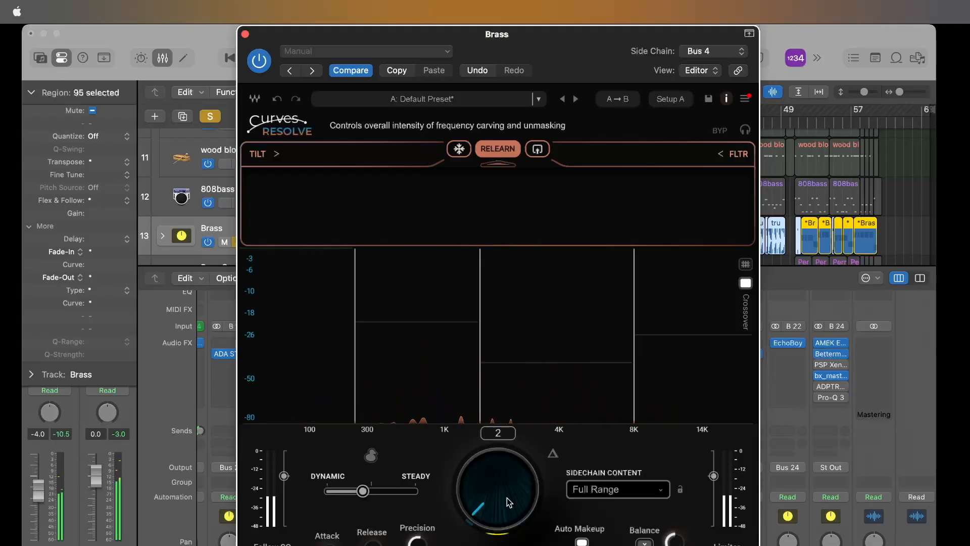
Raise Resolve's overall intensity to 80 while auditioning the Brass track and stop playback
key("space")
left_click_drag(501, 500, 502, 419)
left_click_drag(486, 292, 484, 258)
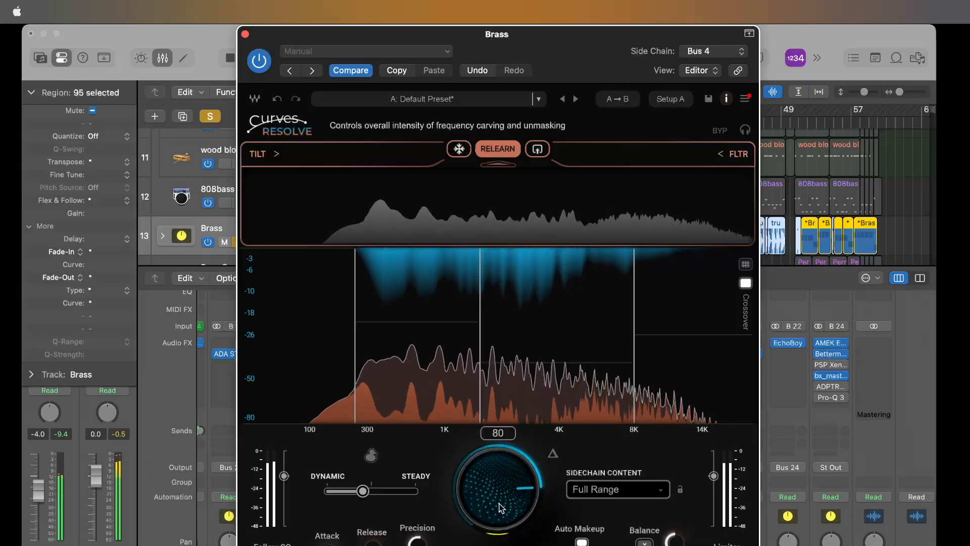
key("space")
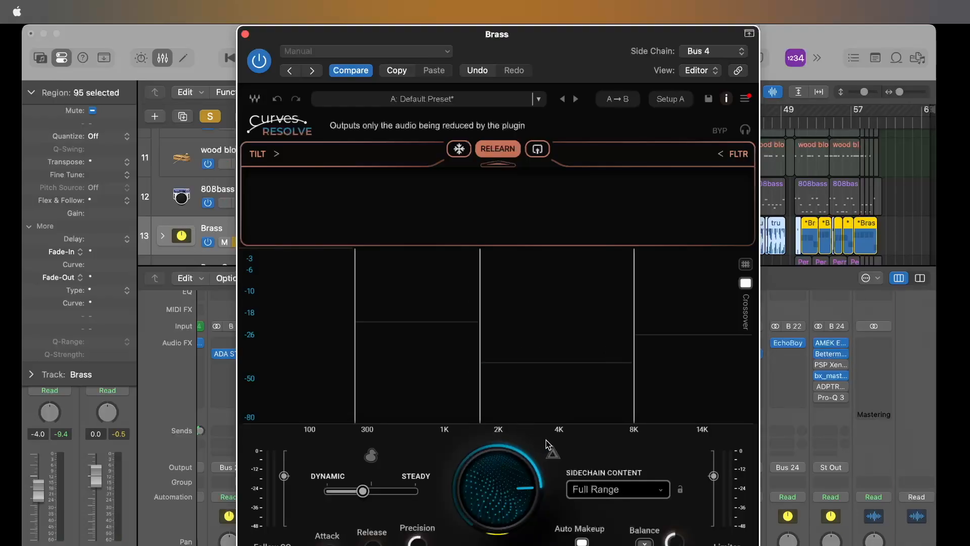
Set Resolve's Balance to -43.3 towards mid and audition the Brass track in short passes
key("space")
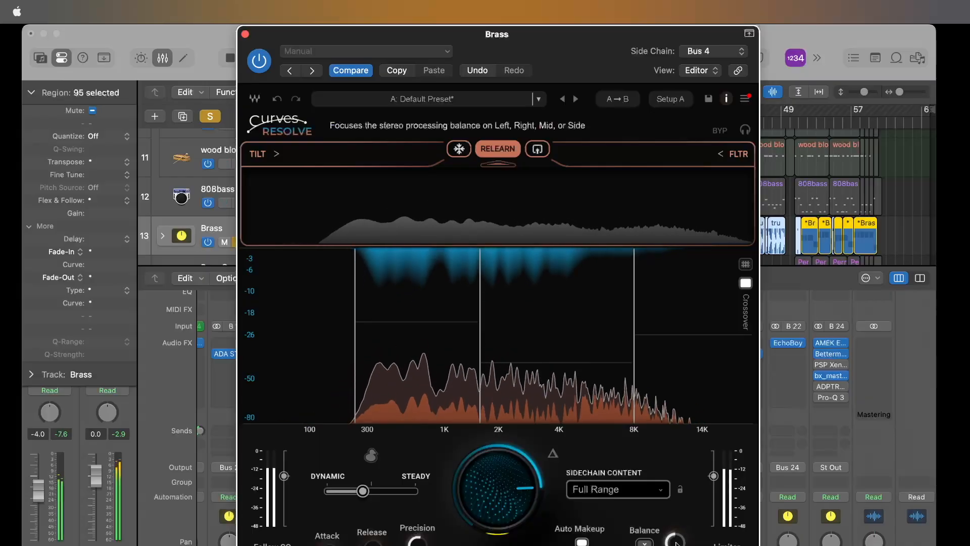
mouse_move(677, 539)
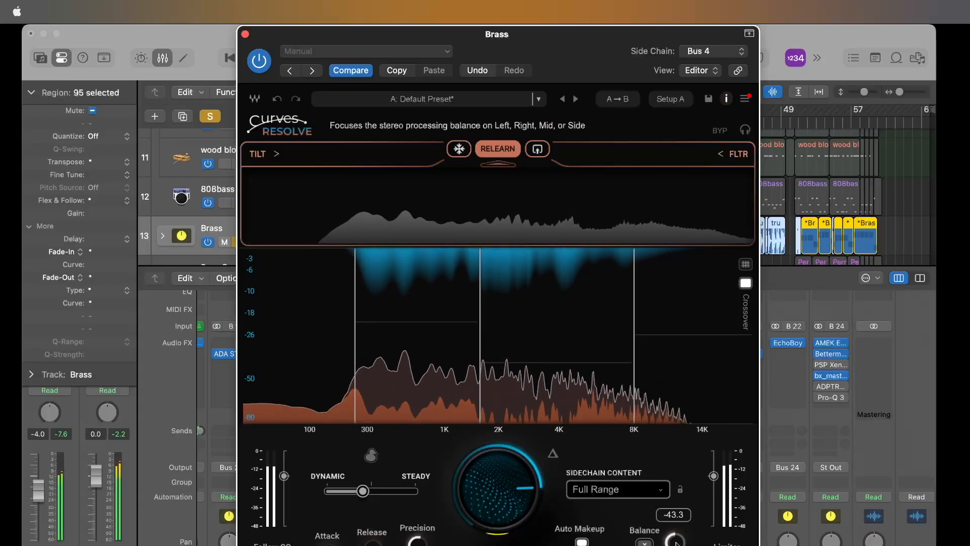
key("space")
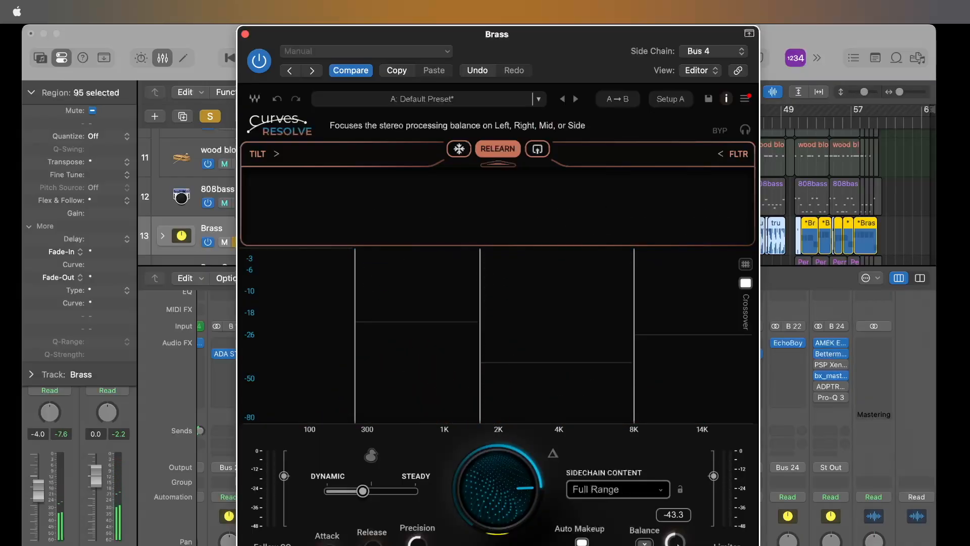
key("space")
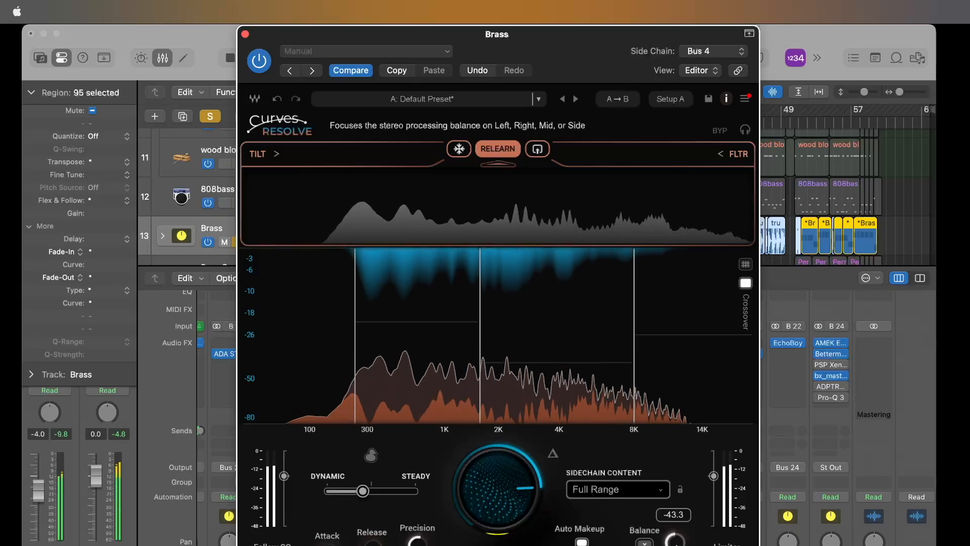
key("space")
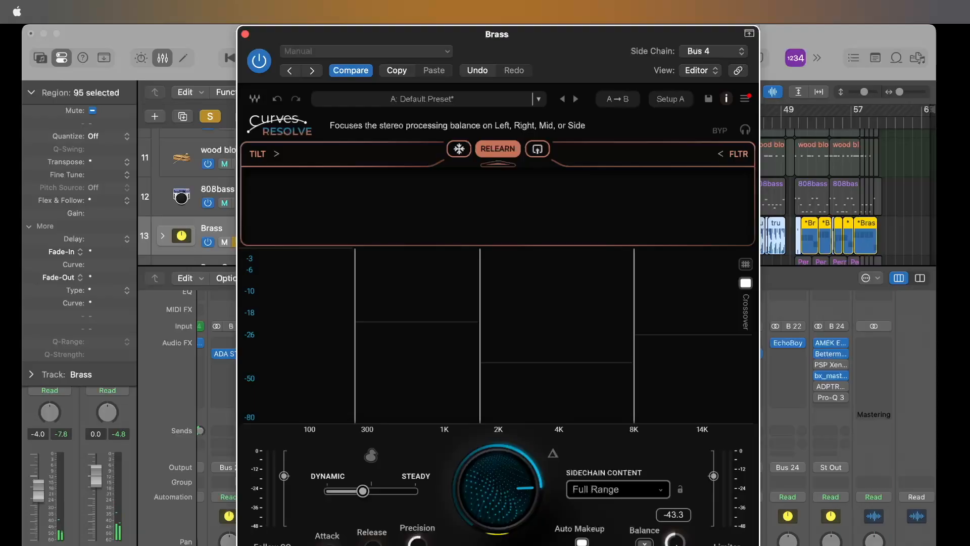
Shift Resolve's Balance to 44.1 towards side and audition the Brass track
key("space")
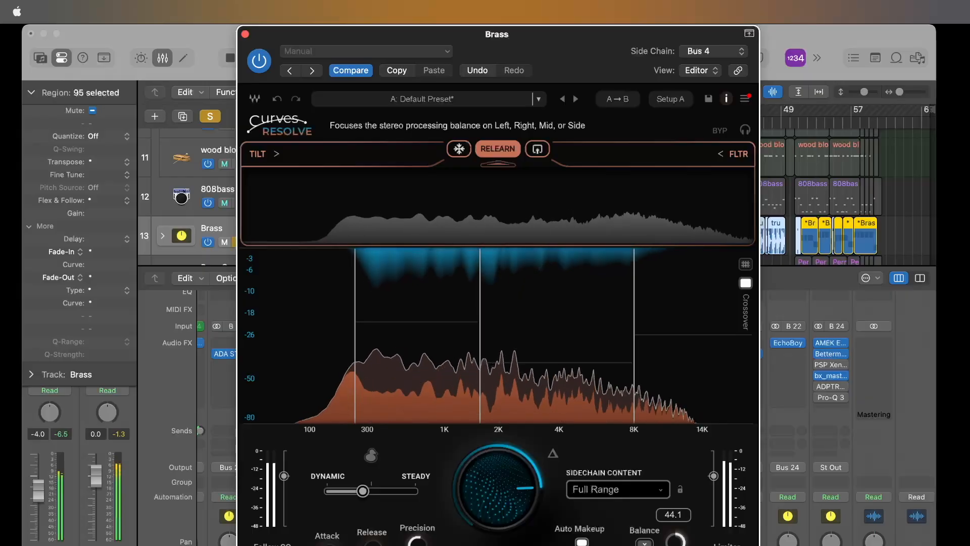
key("space")
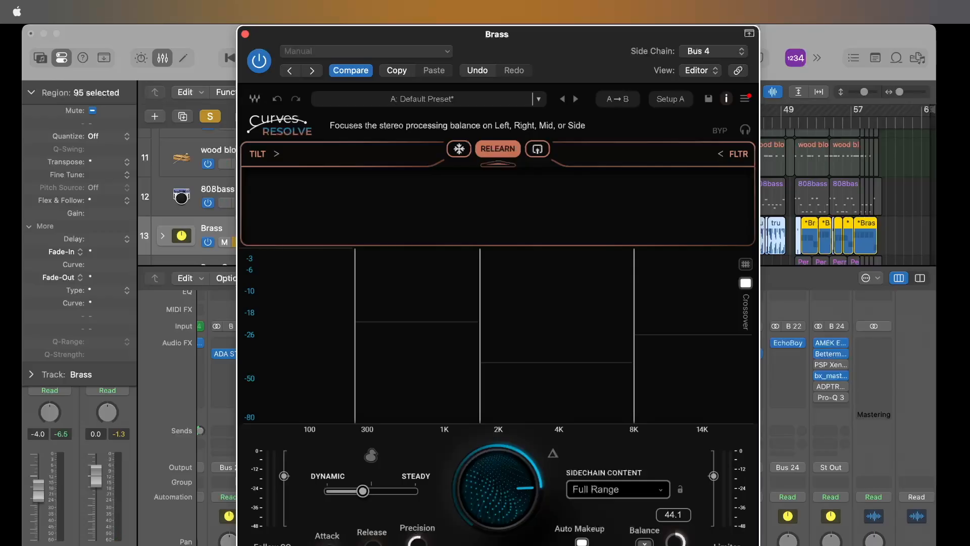
key("space")
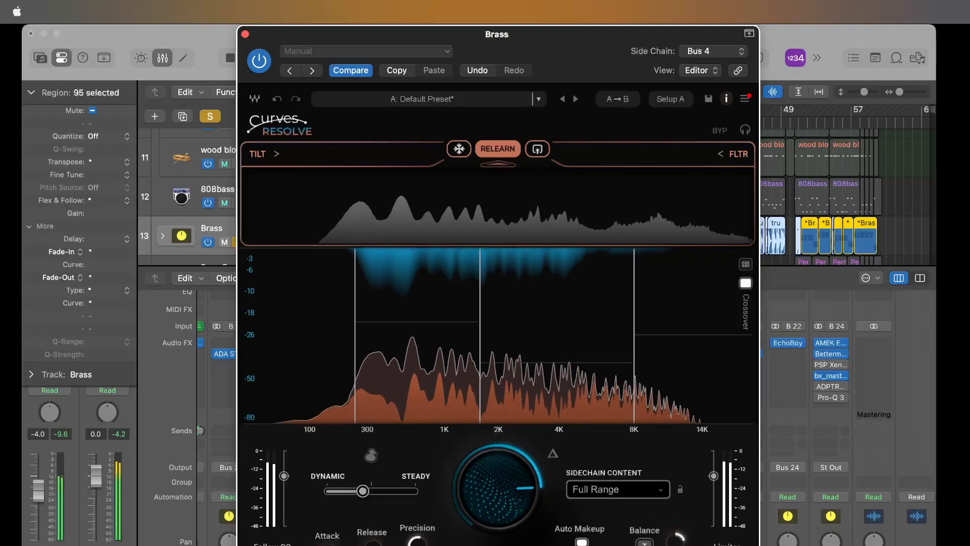
Set Resolve's Balance to -36.9 towards mid and audition the Brass track again
left_click_drag(676, 541, 676, 545)
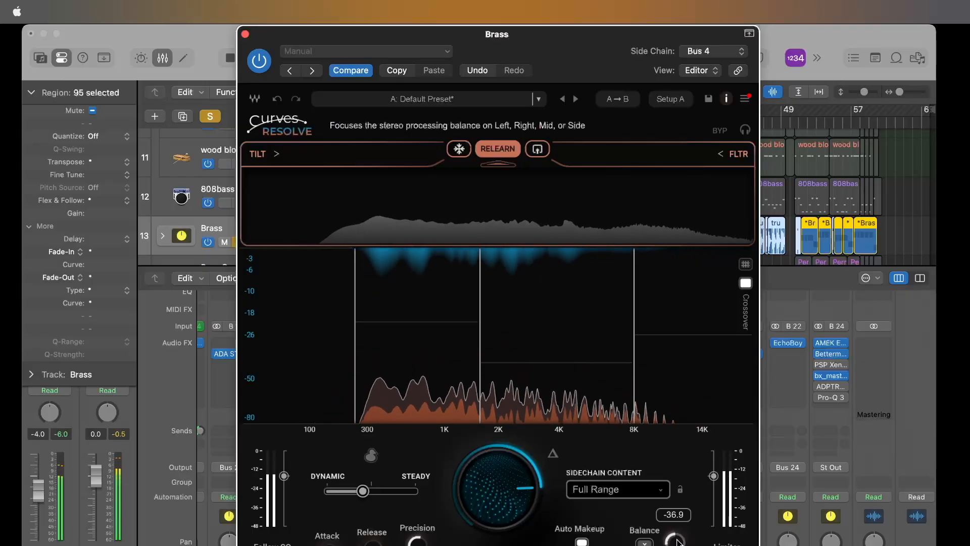
key("space")
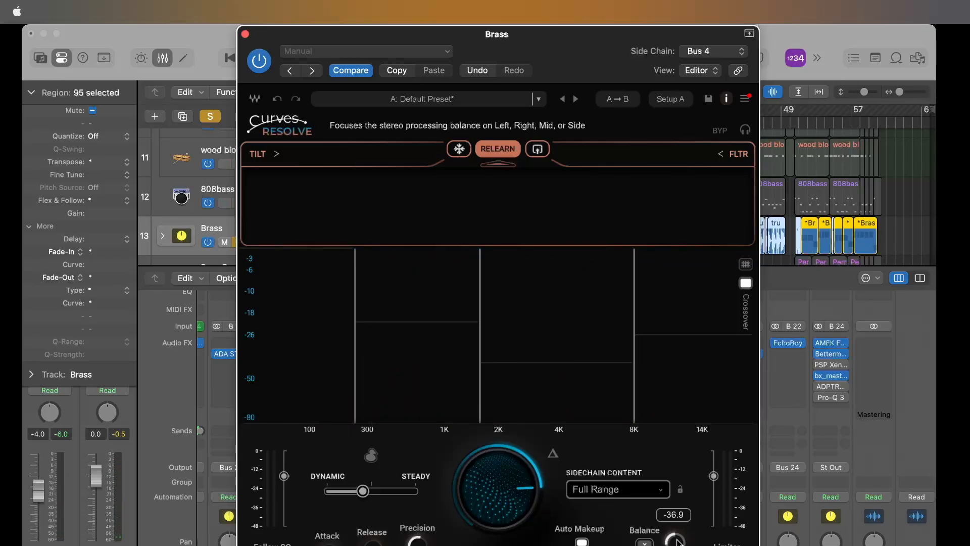
key("space")
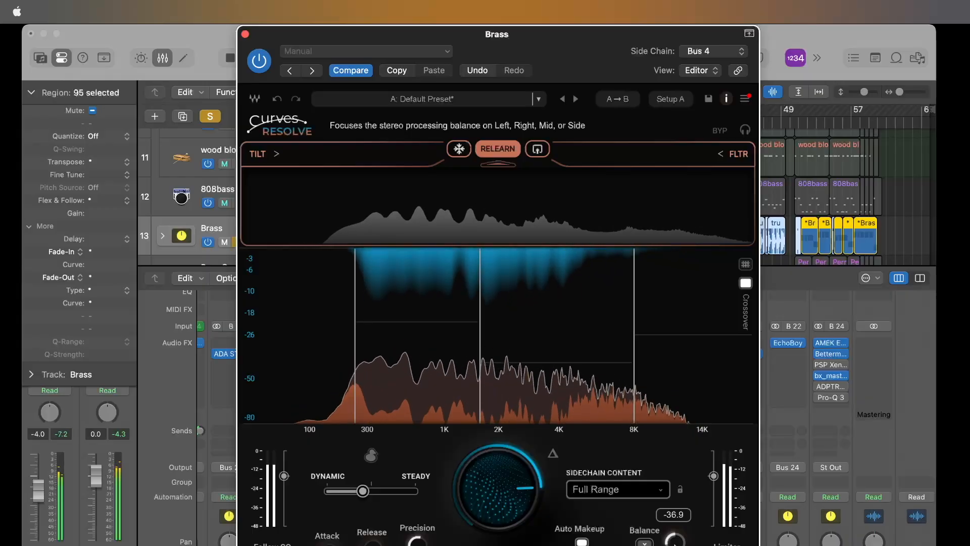
Compare the Brass track with Resolve bypassed and active during playback, leaving the plugin enabled
left_click(260, 60)
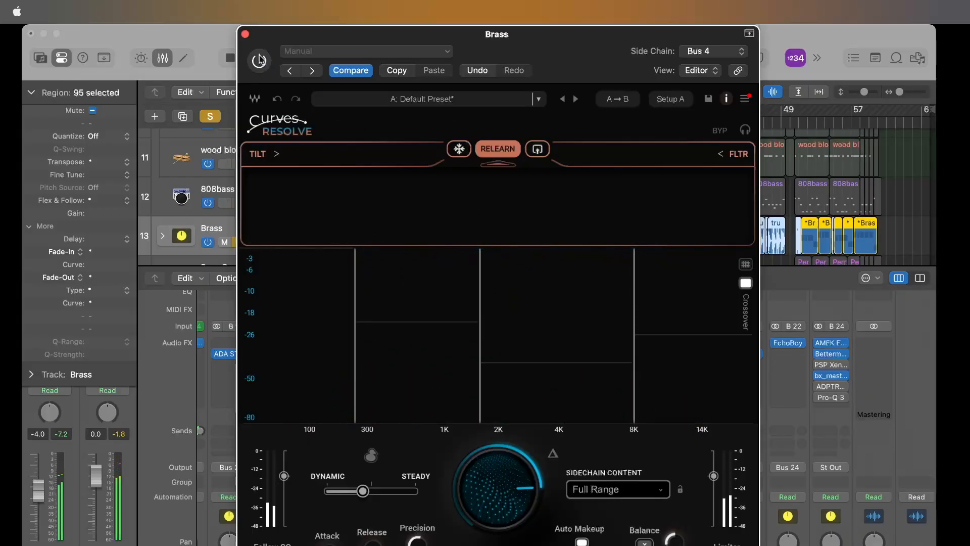
left_click(259, 60)
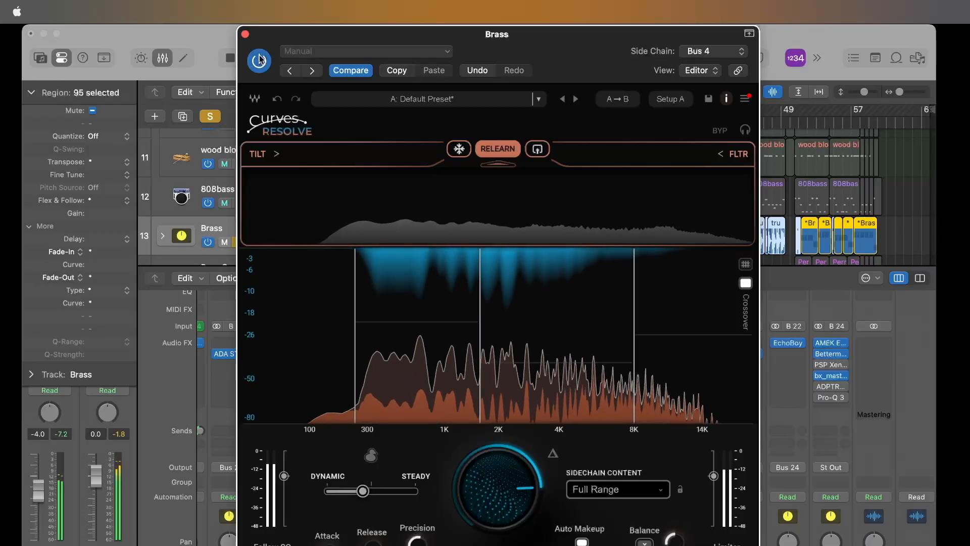
left_click(259, 60)
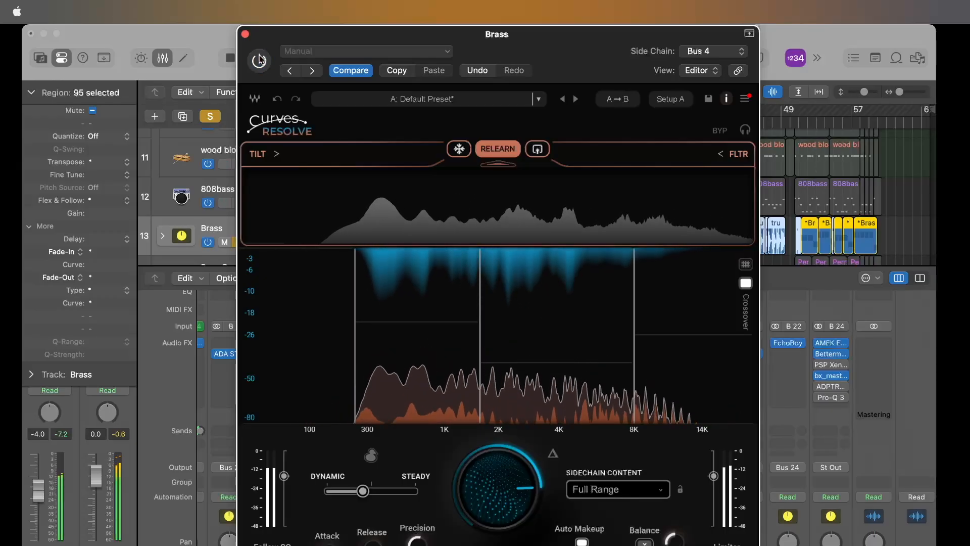
left_click(259, 60)
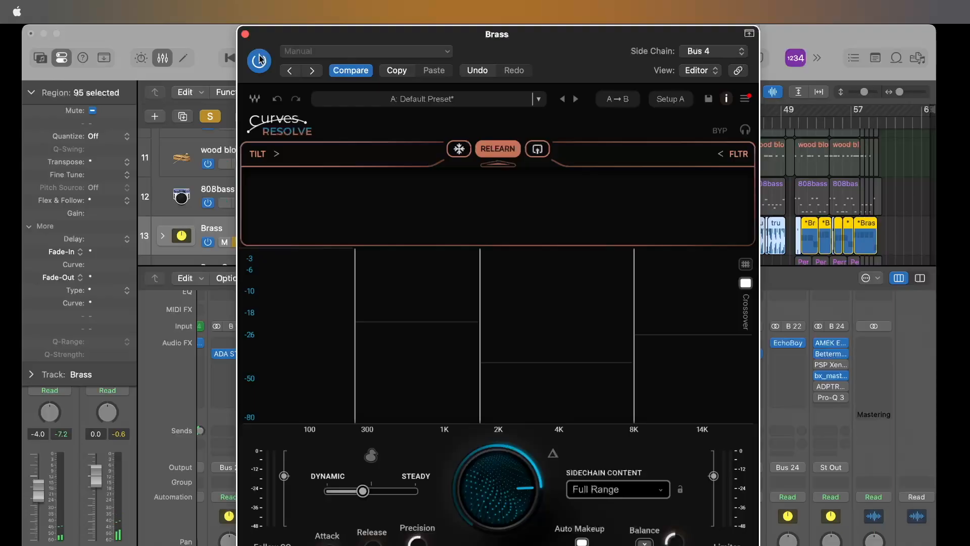
Look back and forth between the bypassed Curves Equator and Curves Resolve plugins on the Bass track
mouse_move(273, 41)
left_mouse_down()
mouse_move(285, 39)
mouse_move(271, 39)
left_mouse_up()
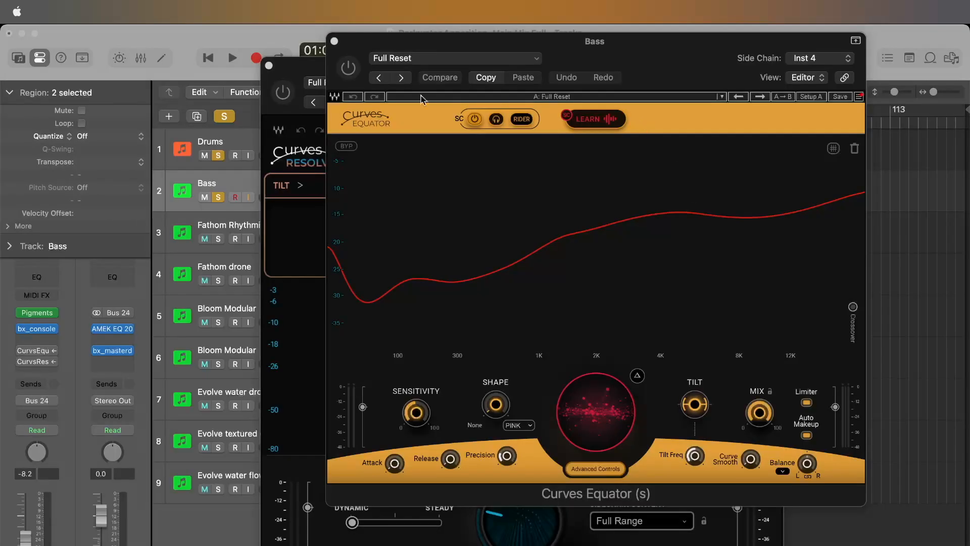
left_click(421, 38)
left_click(314, 67)
mouse_move(351, 68)
left_mouse_down()
mouse_move(319, 82)
mouse_move(355, 63)
mouse_move(346, 49)
mouse_move(349, 69)
left_mouse_up()
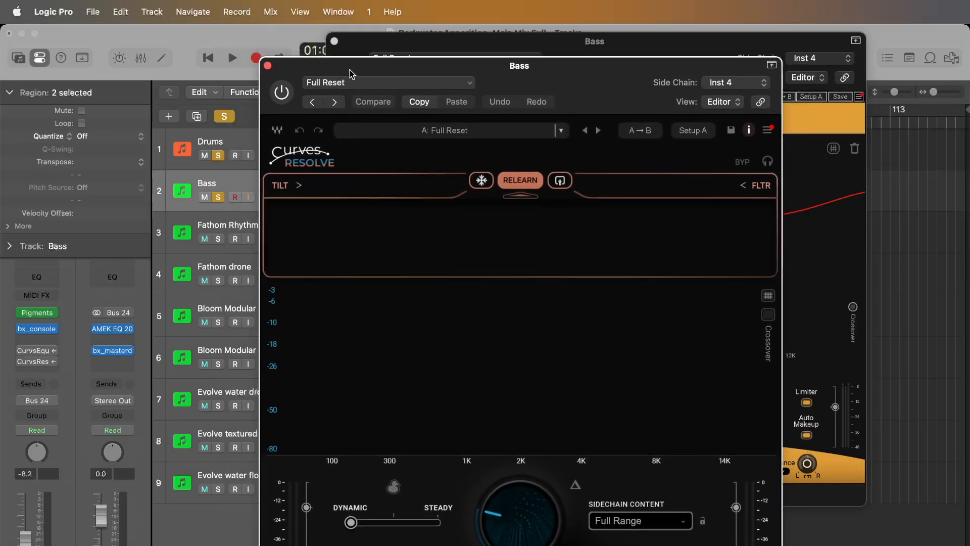
left_click_drag(398, 41, 397, 34)
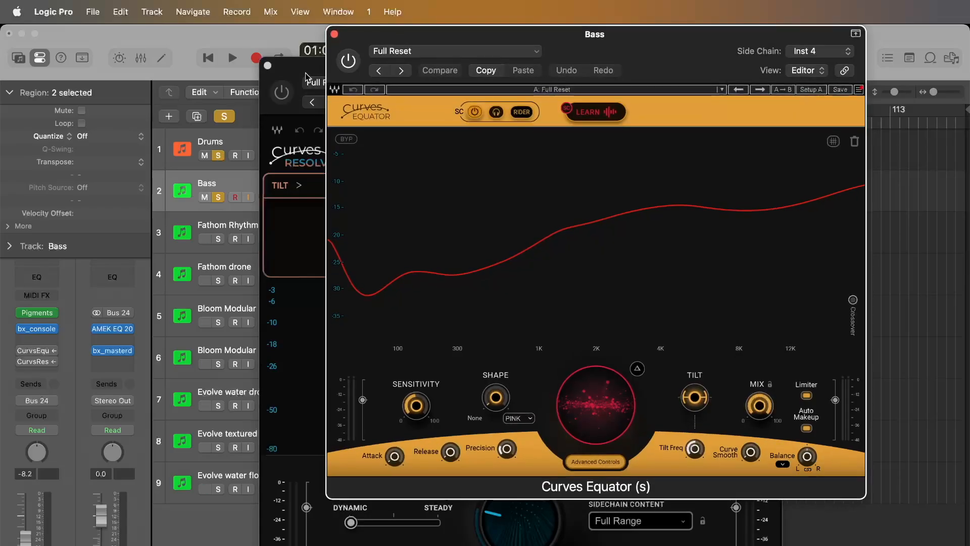
left_click(305, 73)
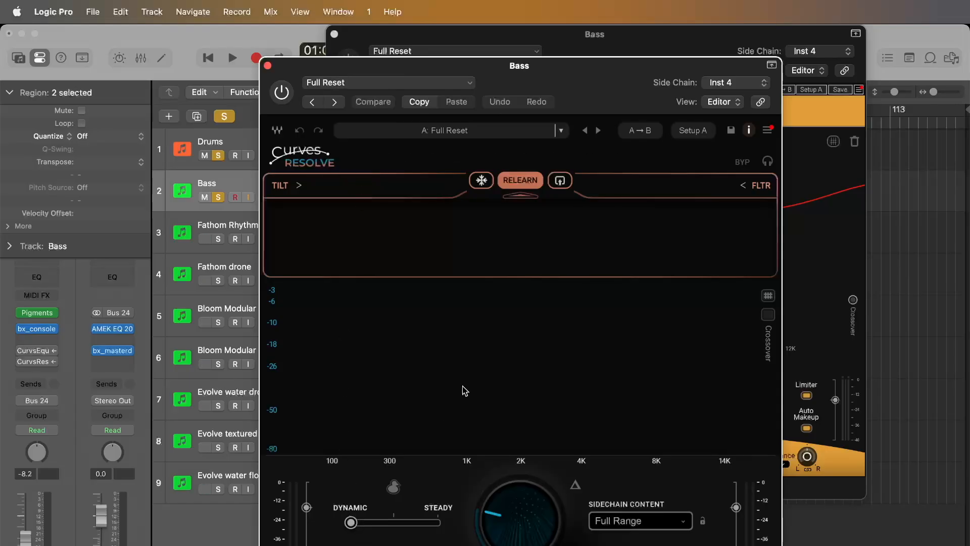
left_click(525, 41)
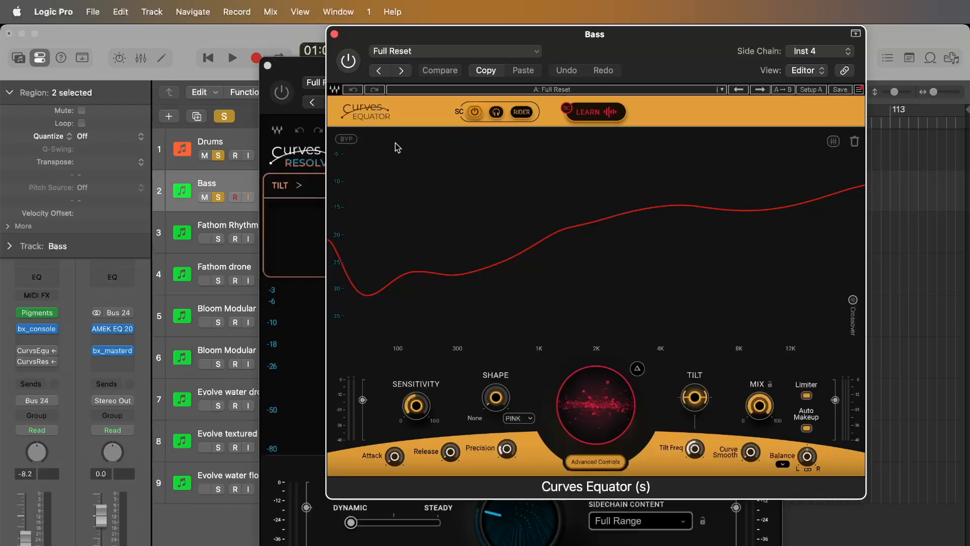
left_click(316, 72)
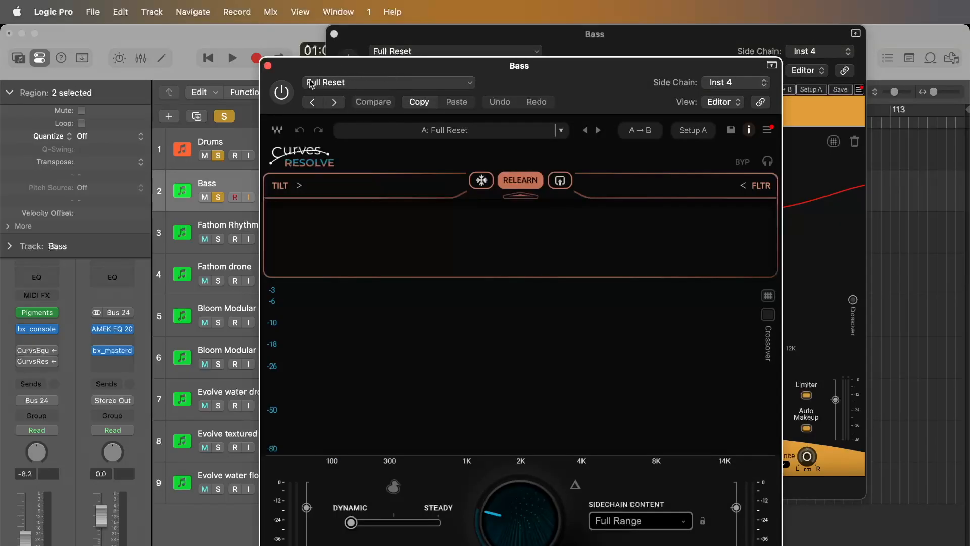
Enable Resolve on the Bass track, dismiss the overload alert and play Drums and Bass from around bar 57
left_click(284, 95)
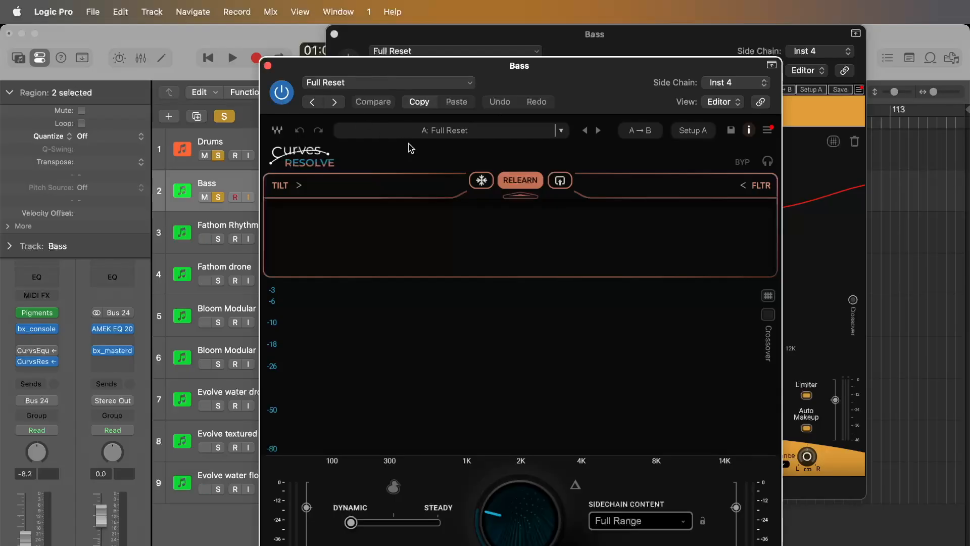
left_click(296, 43)
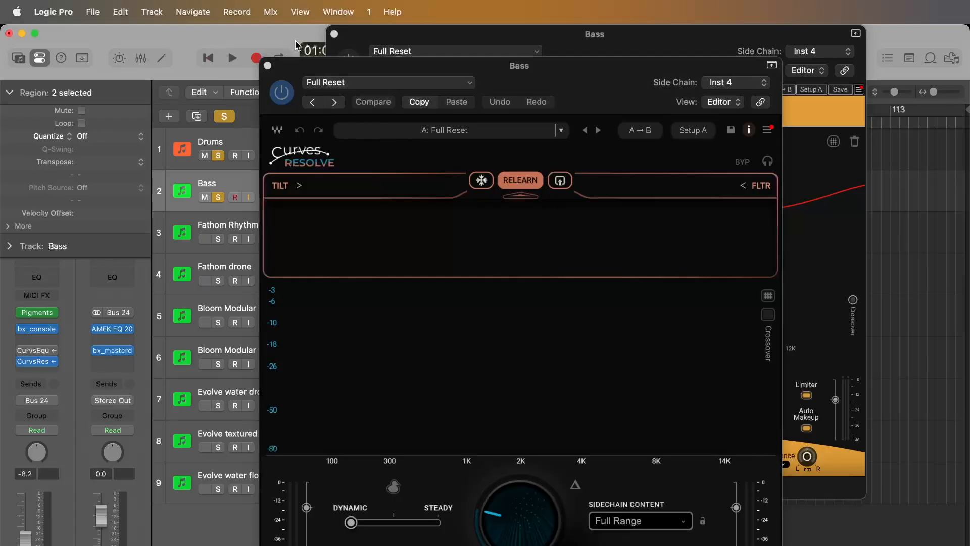
key("space")
left_click_drag(397, 34, 397, 167)
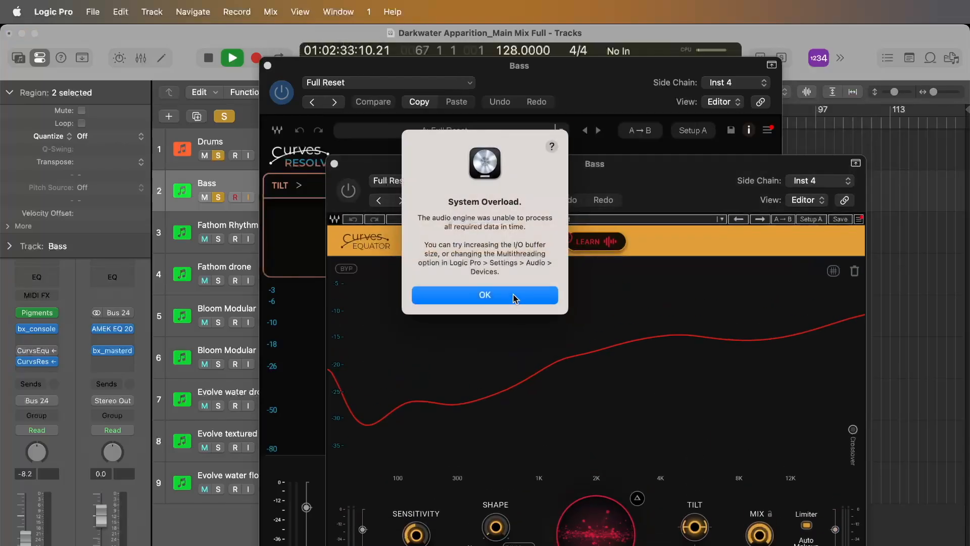
left_click(513, 297)
left_click_drag(581, 89, 510, 301)
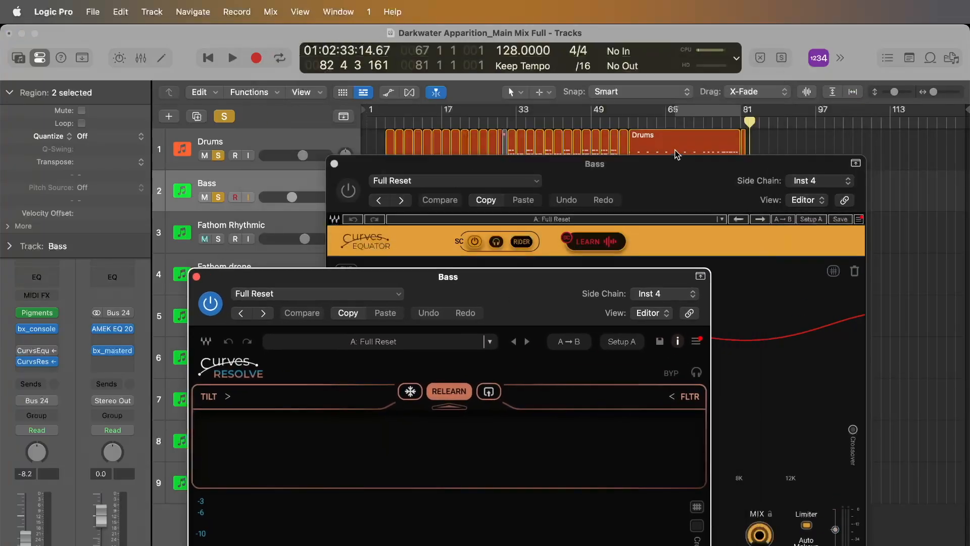
key("space")
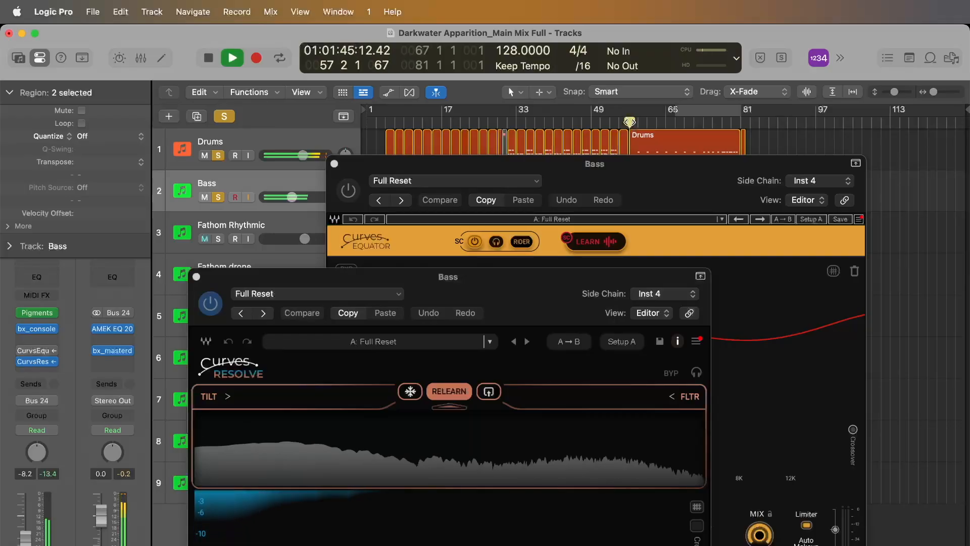
Bring Resolve fully into view, set its blend fully to Dynamic and raise the overall intensity during playback
left_click_drag(617, 179, 653, 53)
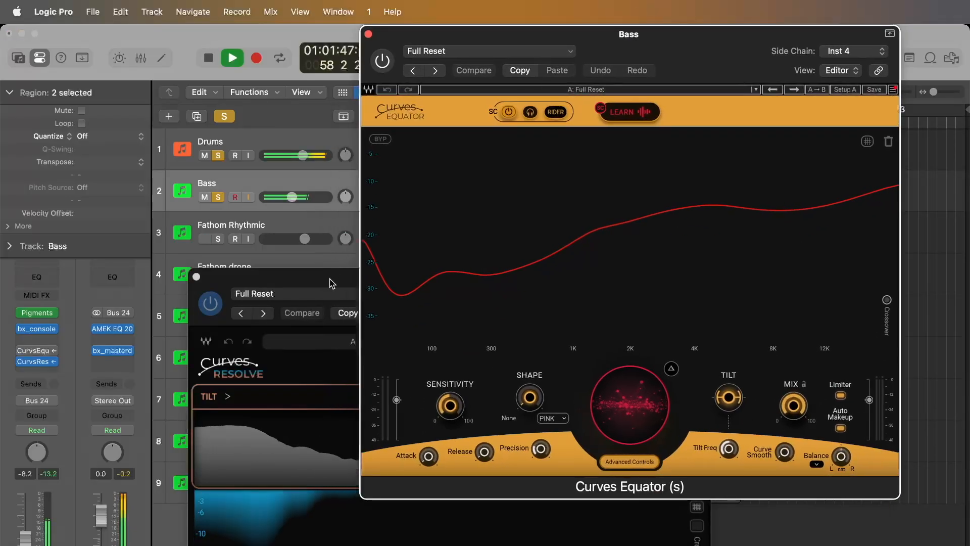
left_click_drag(331, 281, 386, 114)
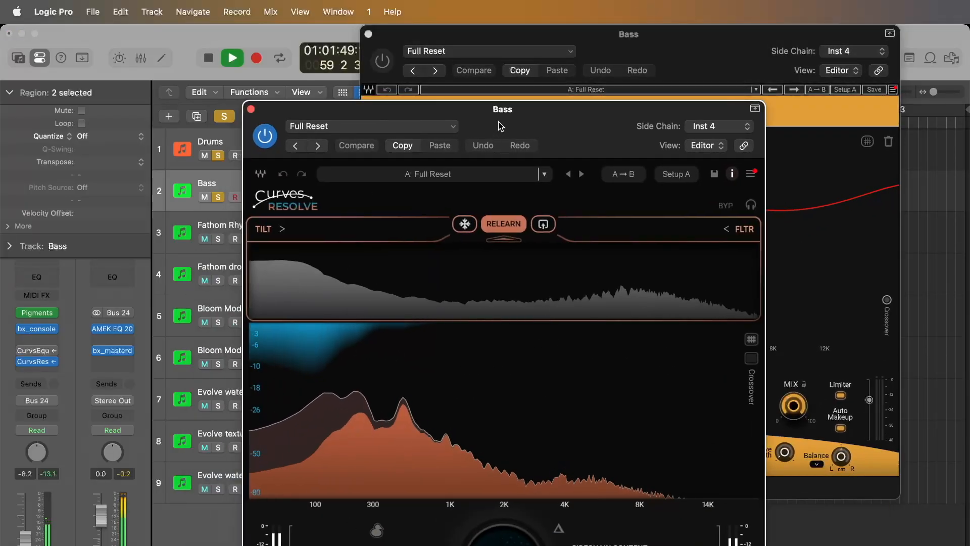
left_click_drag(501, 123, 501, 48)
left_click_drag(334, 491, 262, 480)
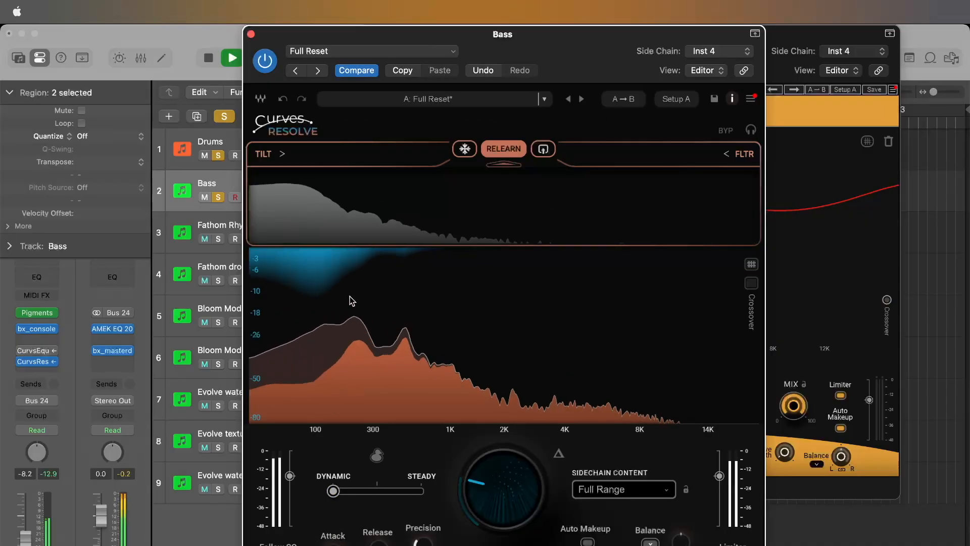
left_click_drag(516, 492, 515, 465)
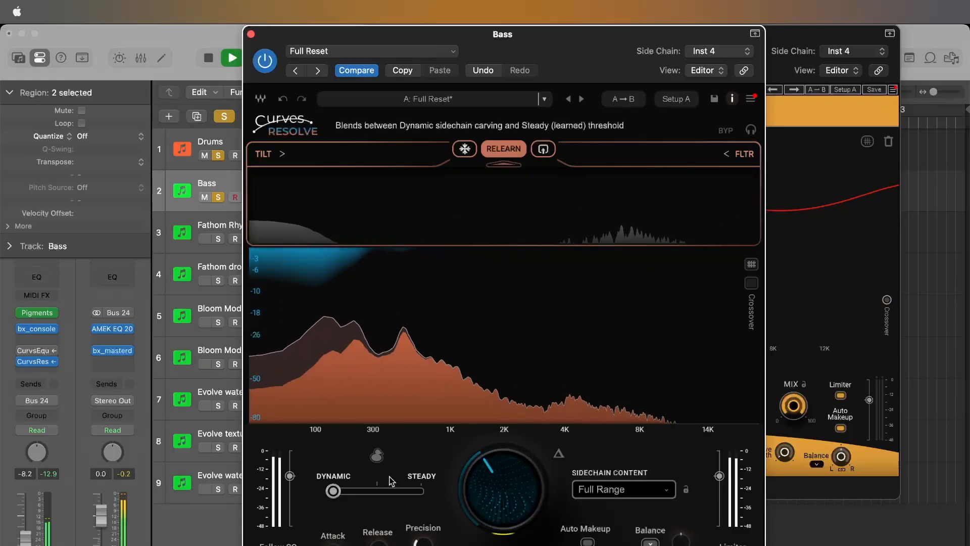
Try Resolve's ducking mode on the Bass, stop playback and return to the Dynamic/Steady blend
left_click(378, 456)
key("space")
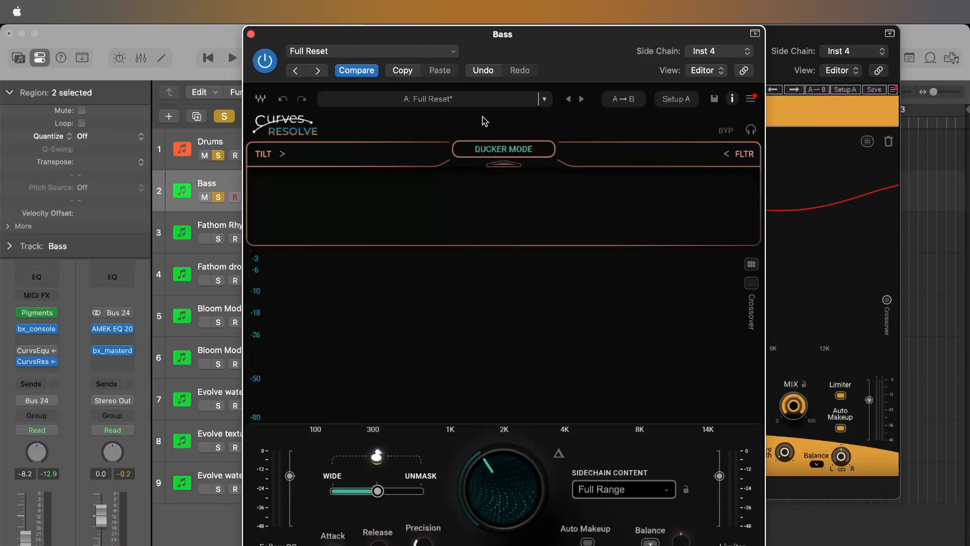
left_click(786, 43)
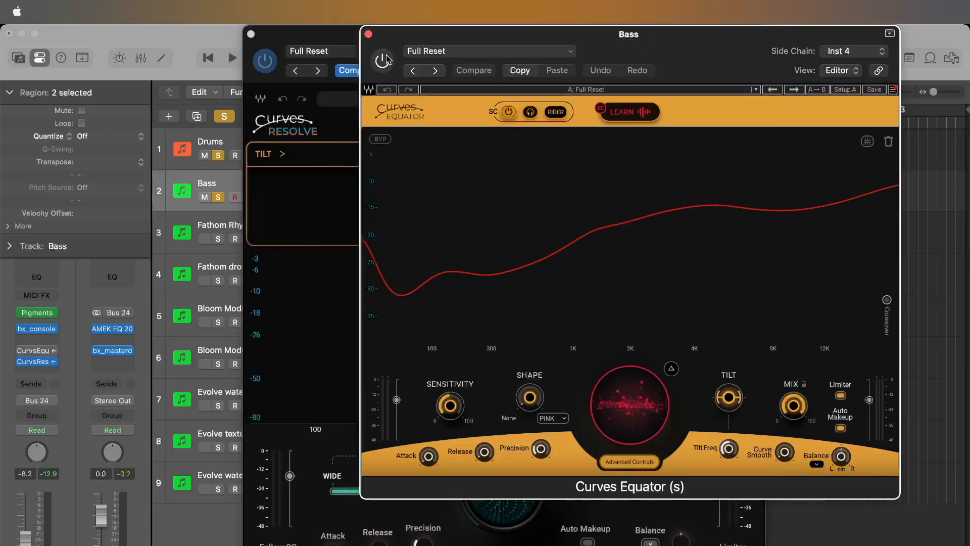
left_click(336, 35)
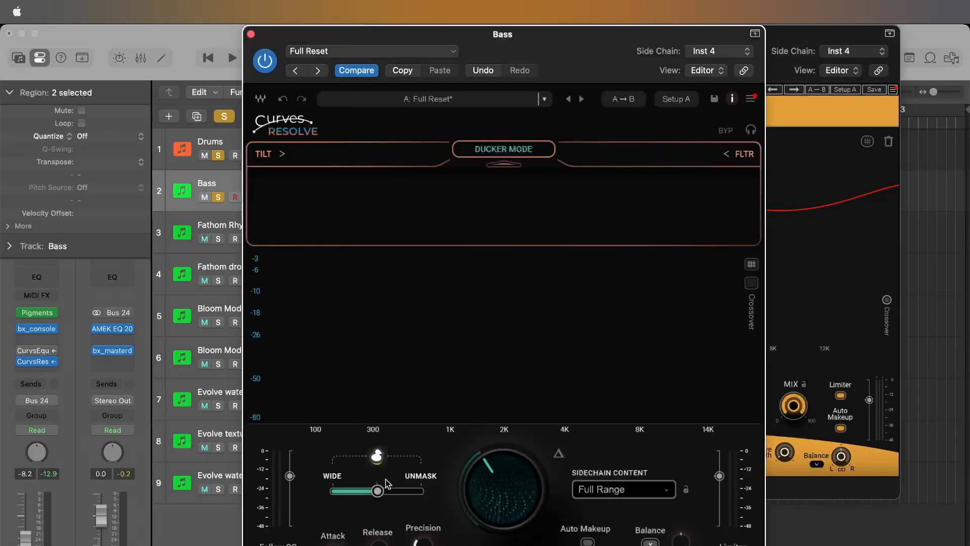
left_click(377, 456)
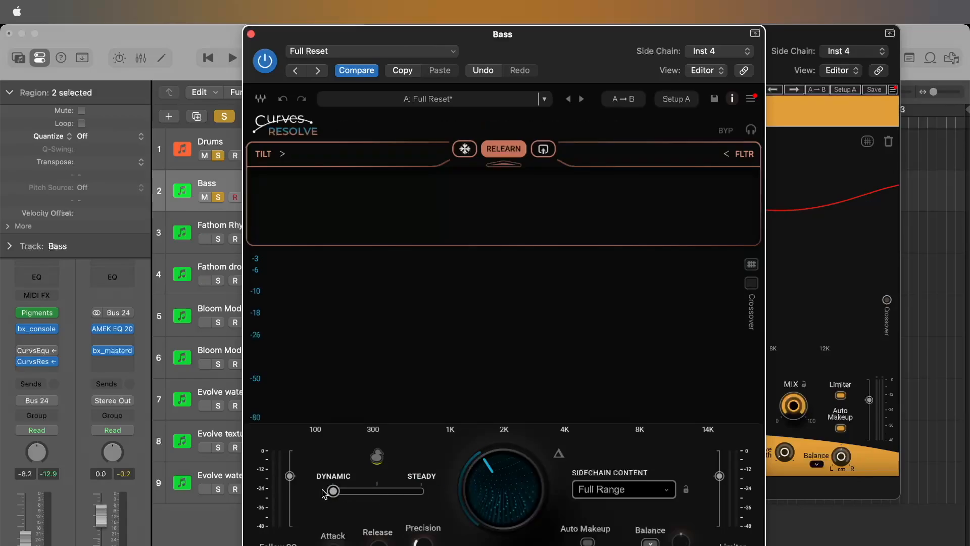
mouse_move(336, 492)
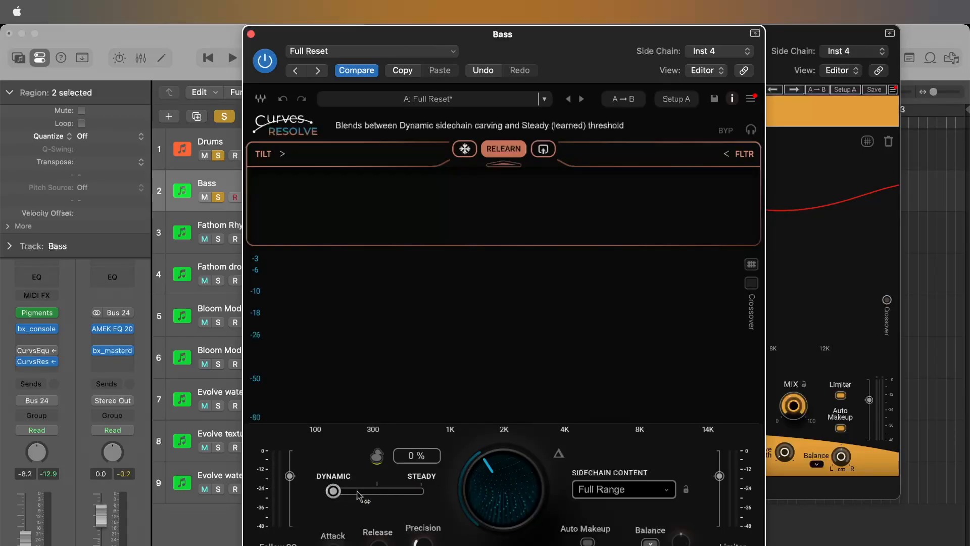
mouse_move(333, 490)
left_mouse_down()
mouse_move(421, 491)
mouse_move(333, 491)
left_mouse_up()
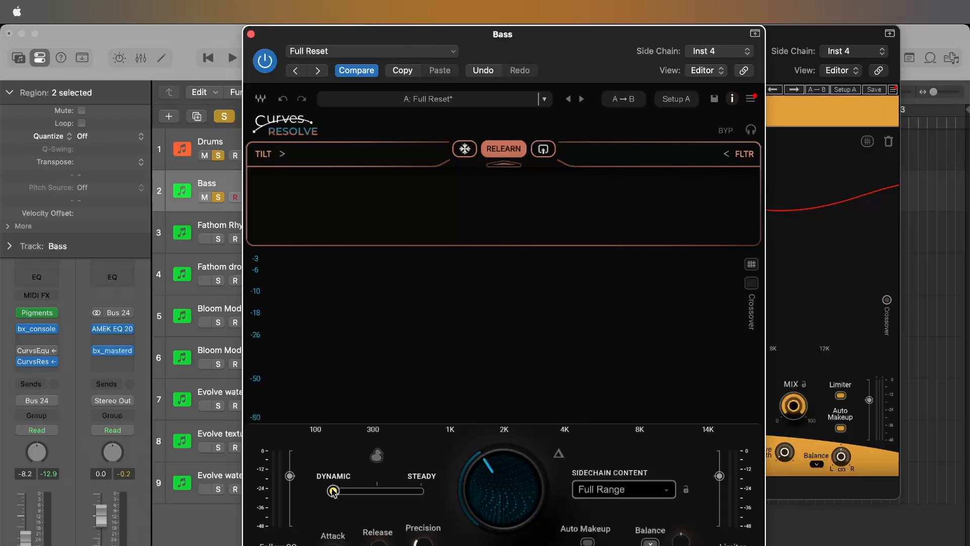
left_click_drag(332, 490, 331, 488)
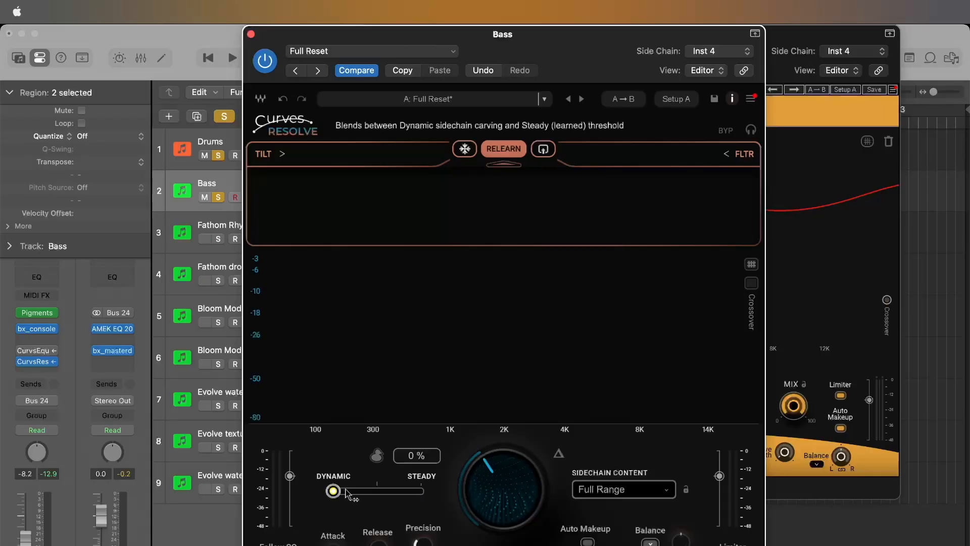
Turn on Resolve's ducking mode, set the Wide/Unmask blend to 100% Unmask and audition it briefly
left_click(377, 455)
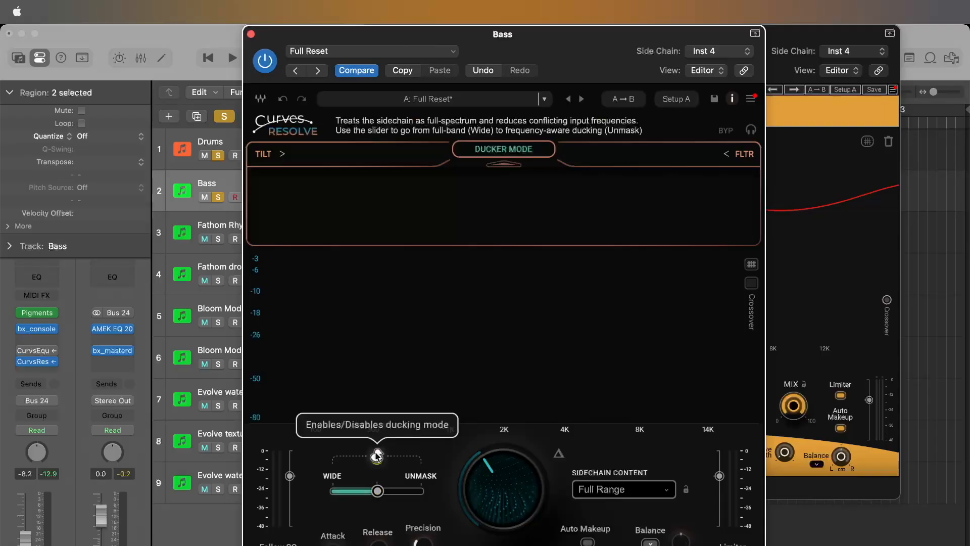
mouse_move(371, 490)
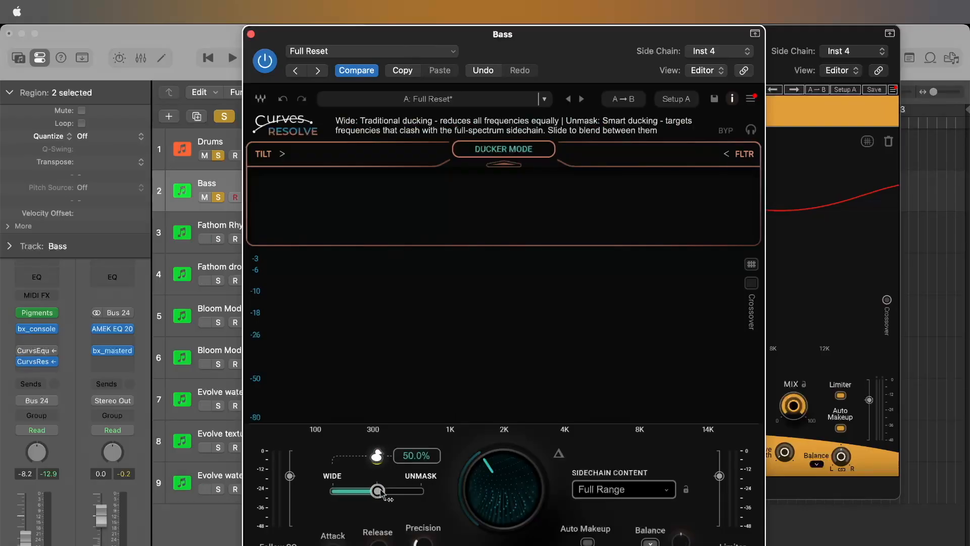
left_click_drag(377, 490, 421, 490)
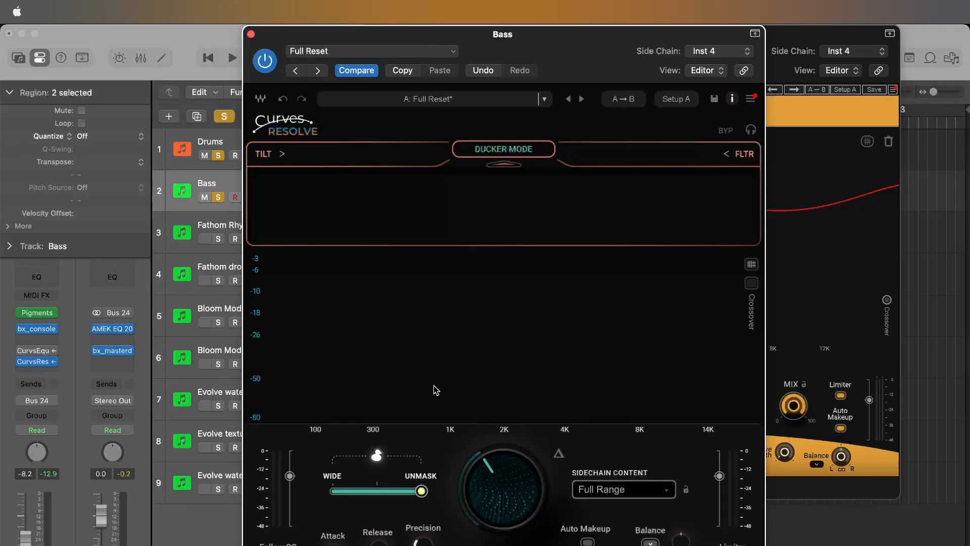
key("space")
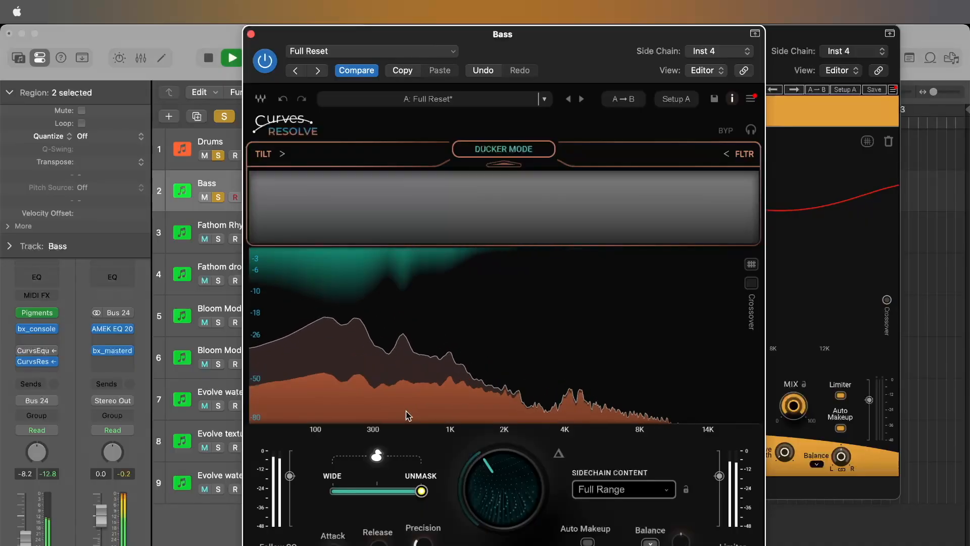
key("space")
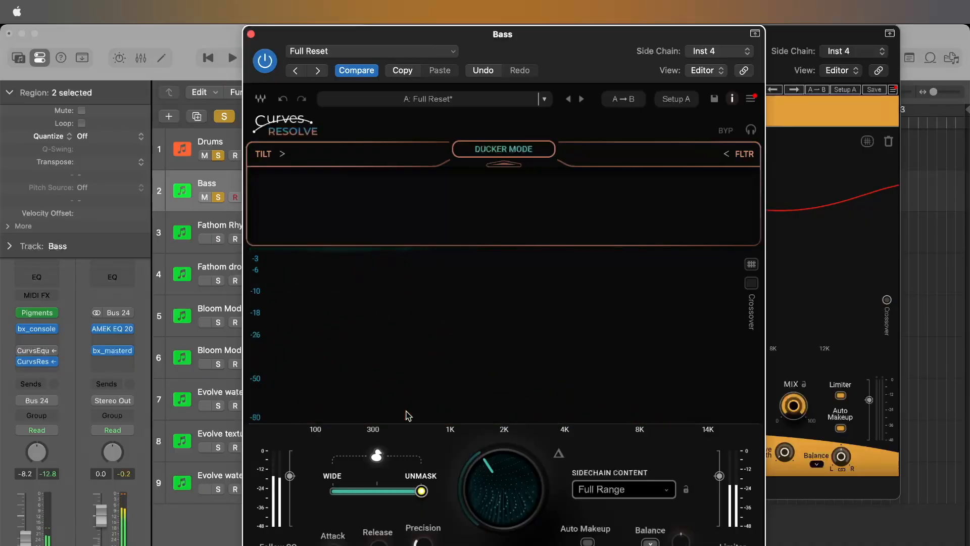
Shift the ducking blend to fully Wide while auditioning Drums and Bass, and stop playback
mouse_move(422, 493)
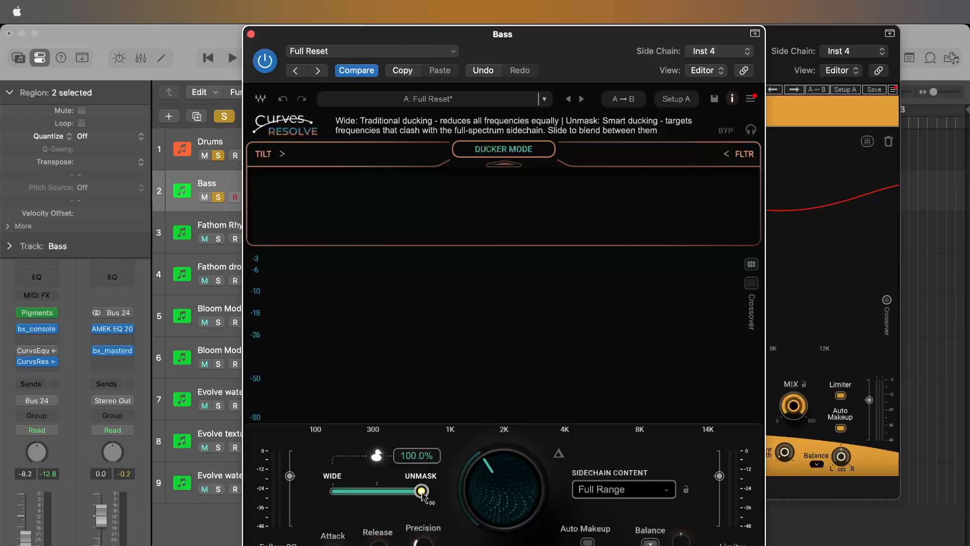
key("space")
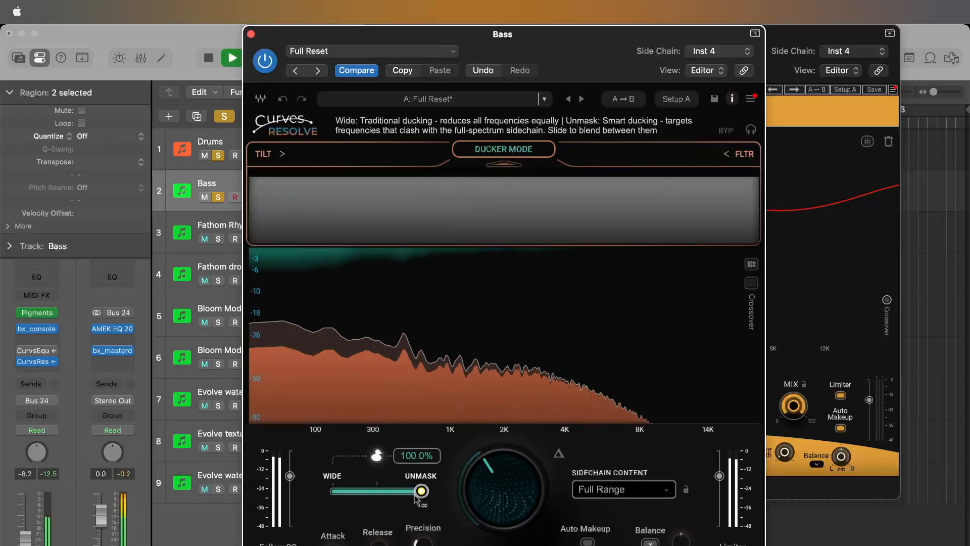
left_click_drag(422, 492, 224, 510)
left_click(333, 491)
key("space")
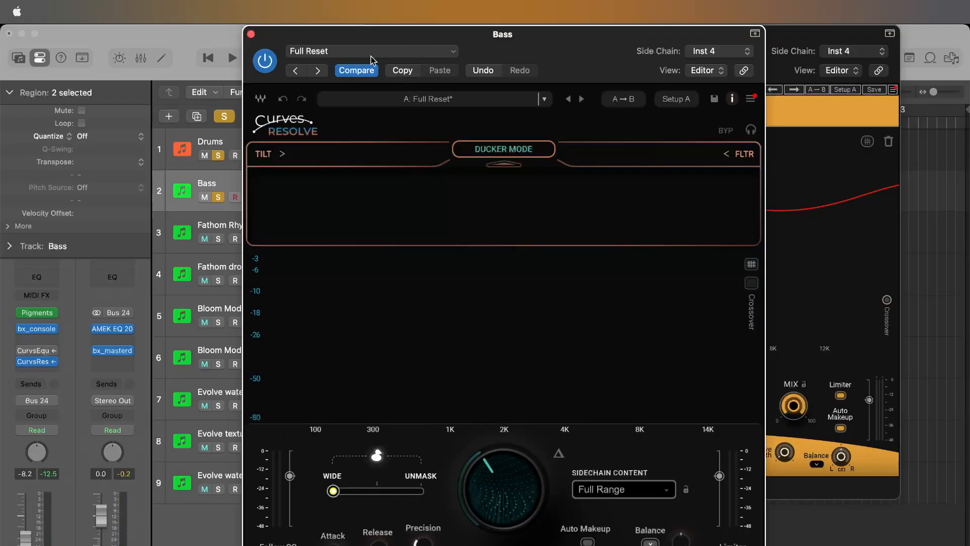
Move the Resolve window aside and bring the Bass track's Equator window to the front
left_click_drag(357, 35, 415, 73)
left_click(453, 36)
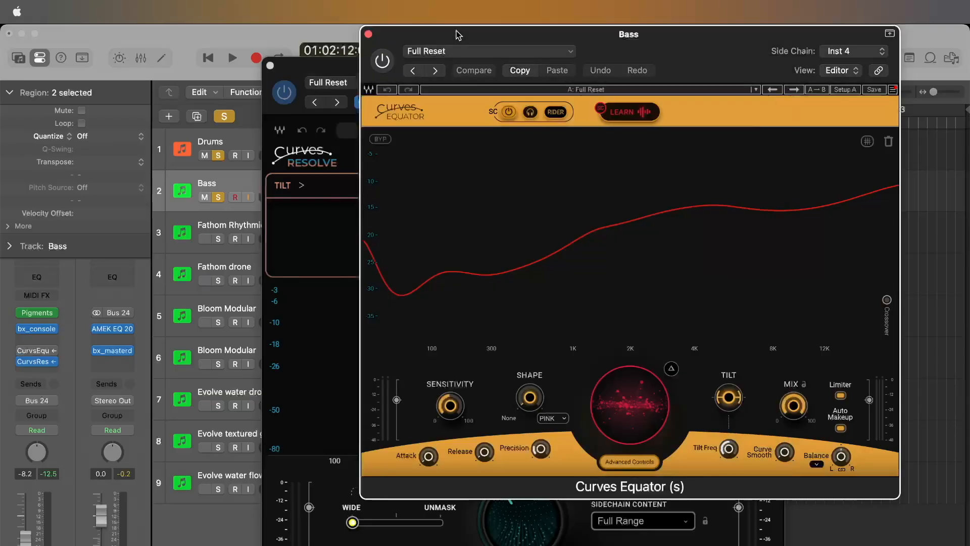
Switch between the Bass track's Curves Equator and Curves Resolve windows to compare them, and leave Resolve in front
left_click_drag(465, 37, 441, 37)
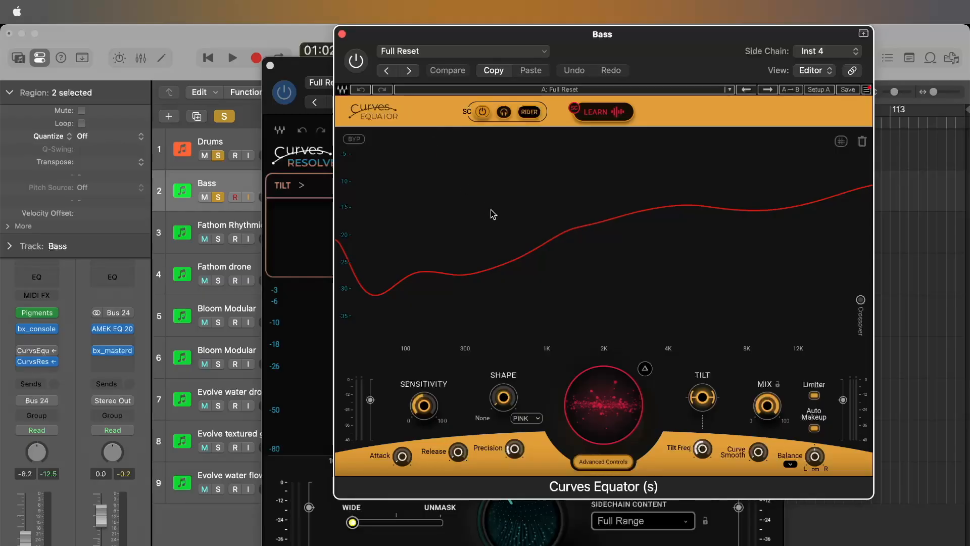
left_click(317, 68)
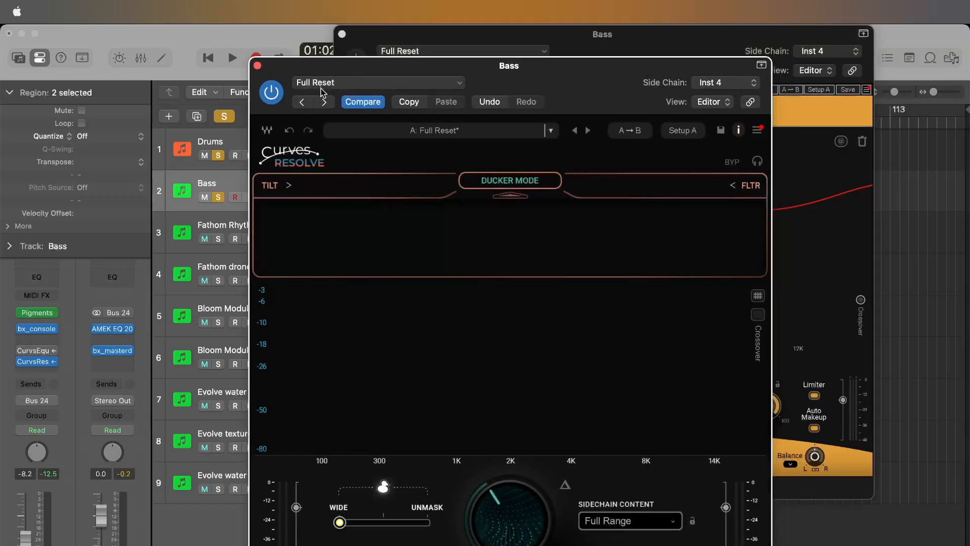
left_click(420, 33)
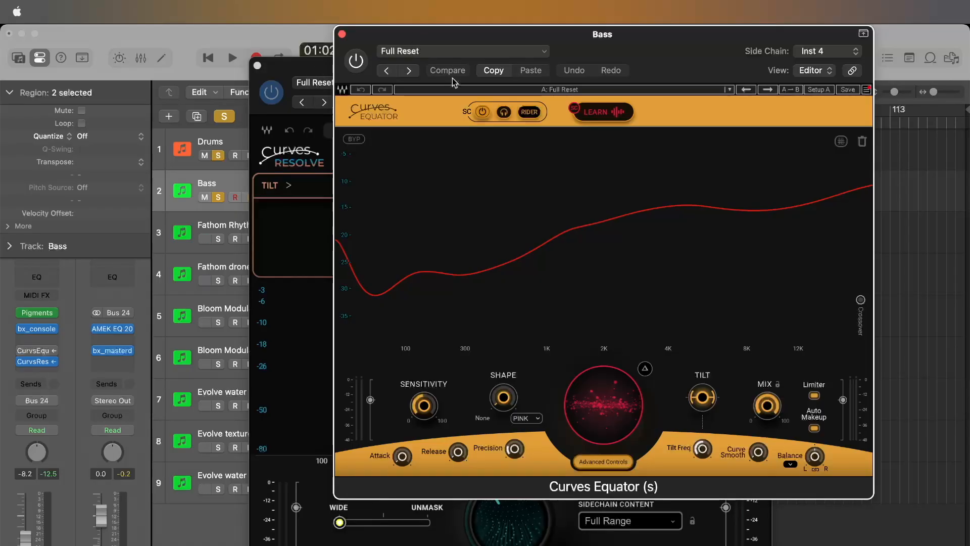
left_click(321, 64)
left_click_drag(337, 70, 345, 68)
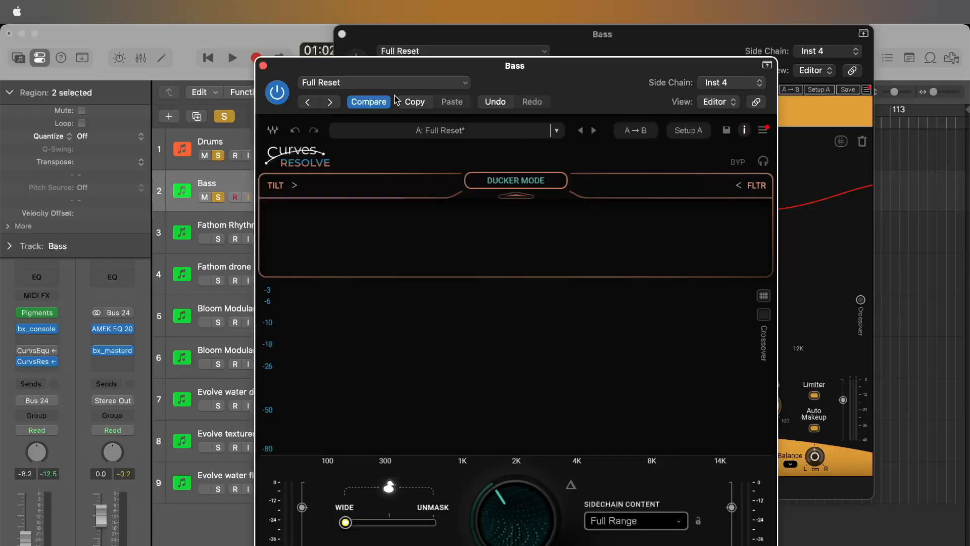
left_click_drag(426, 72, 405, 115)
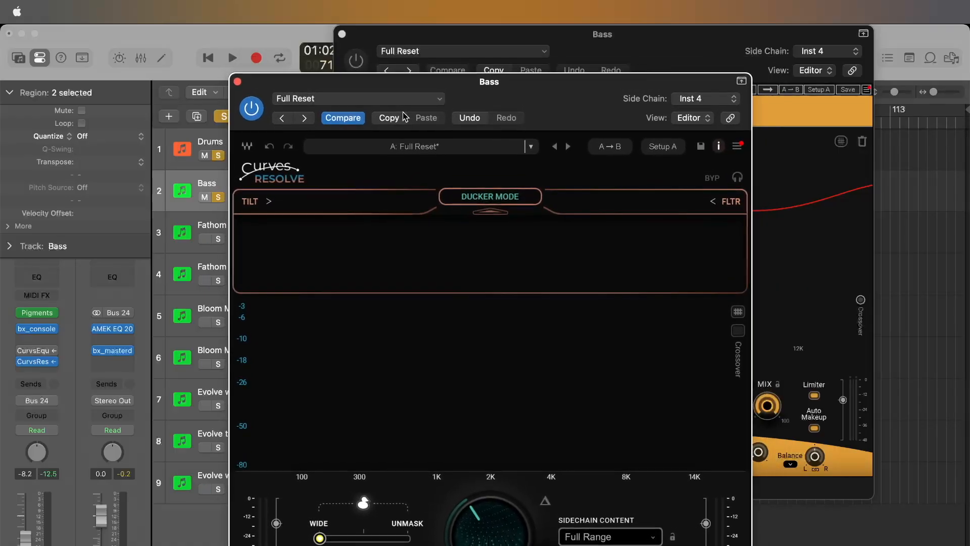
left_click_drag(428, 84, 432, 91)
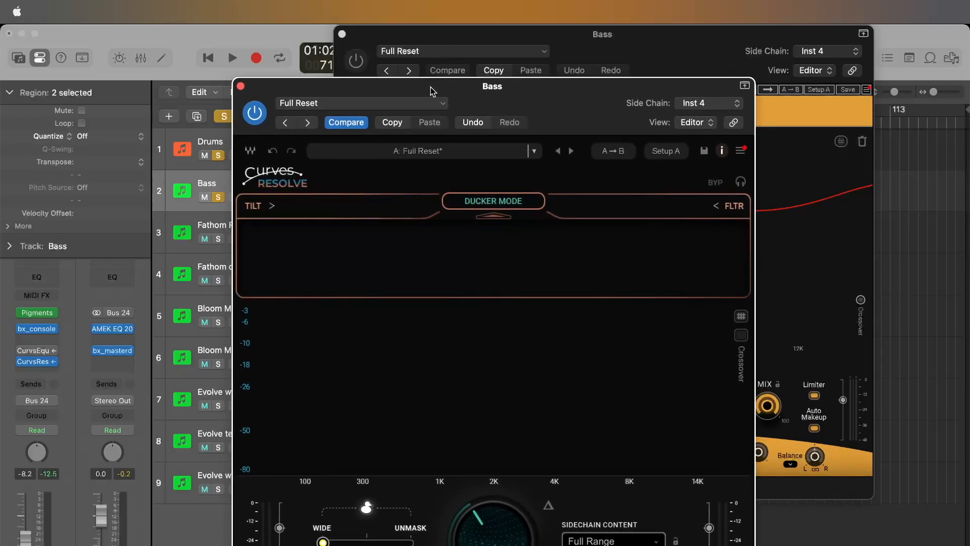